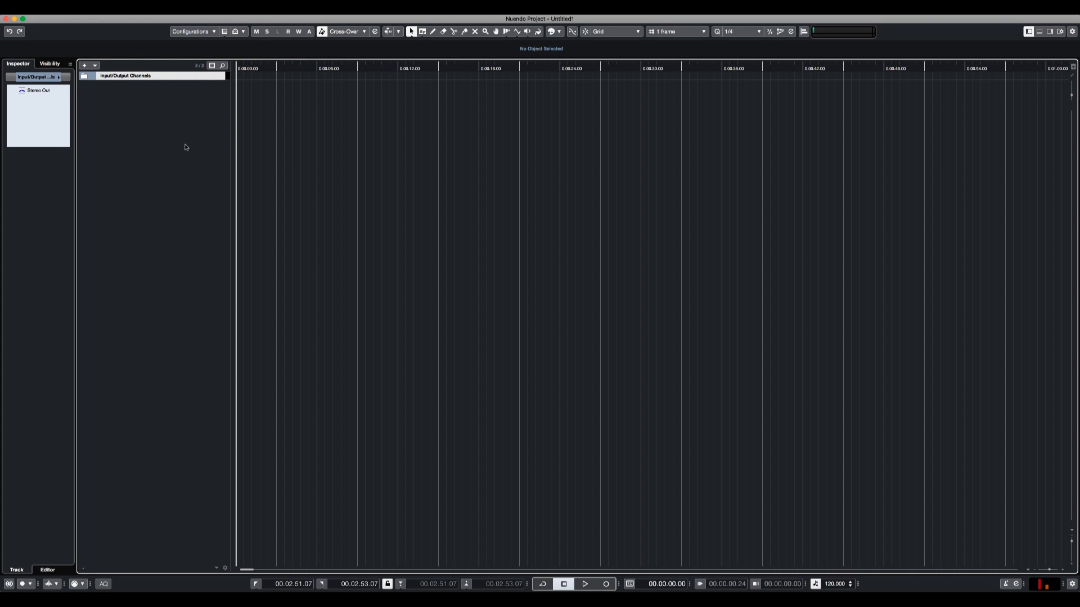
Step: Add three Kontakt 5 instrument tracks routed to Stereo Out
double_click(186, 146)
click(494, 192)
click(494, 191)
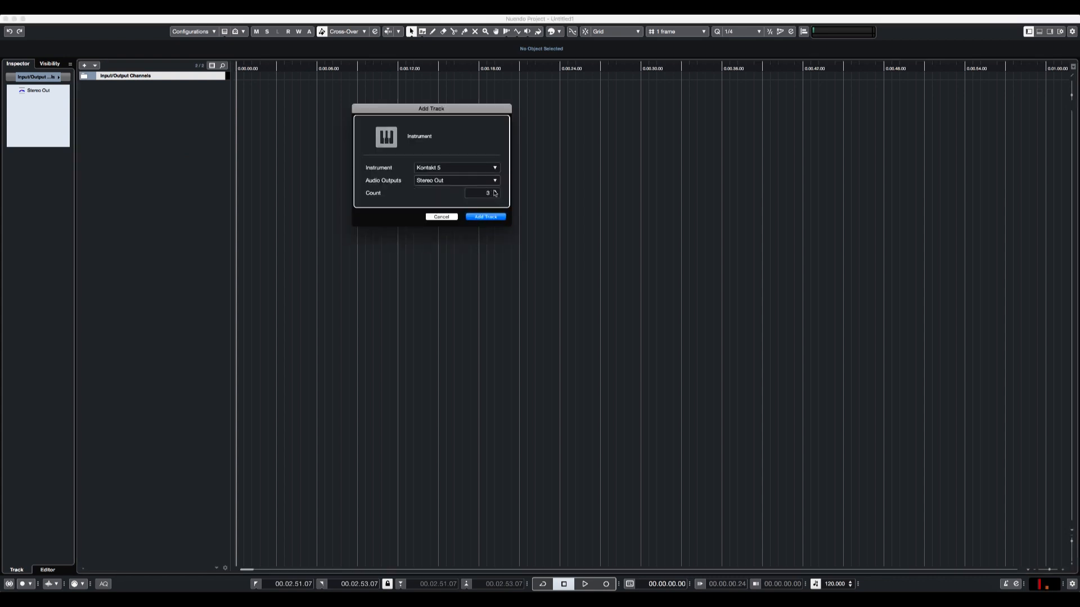
click(490, 217)
Step: Add three Groove Agent SE instrument tracks routed to Stereo Out
right_click(173, 186)
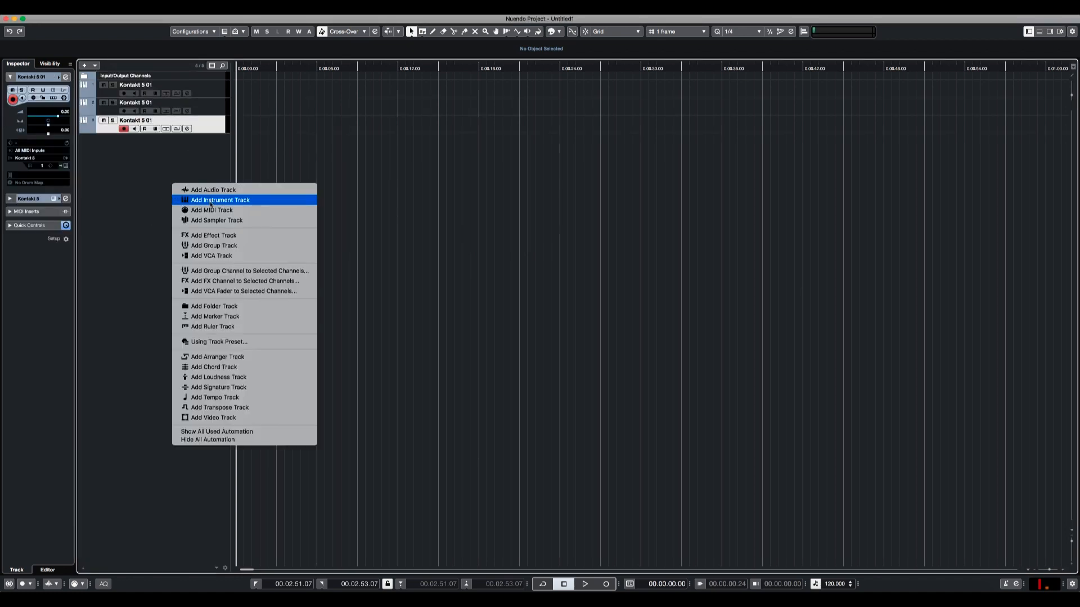
key(Return)
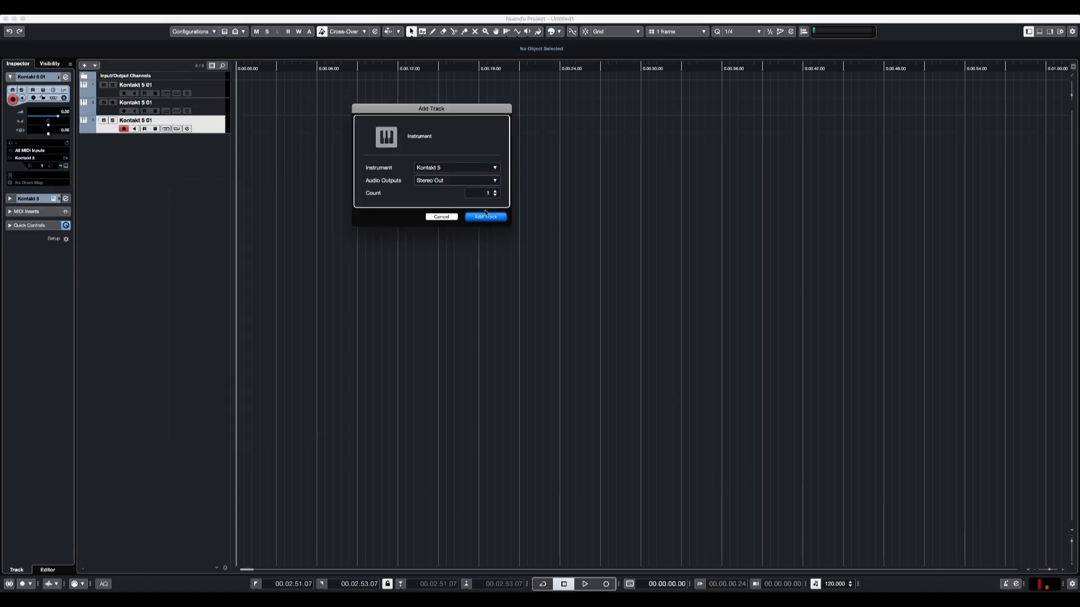
click(458, 168)
text(groo)
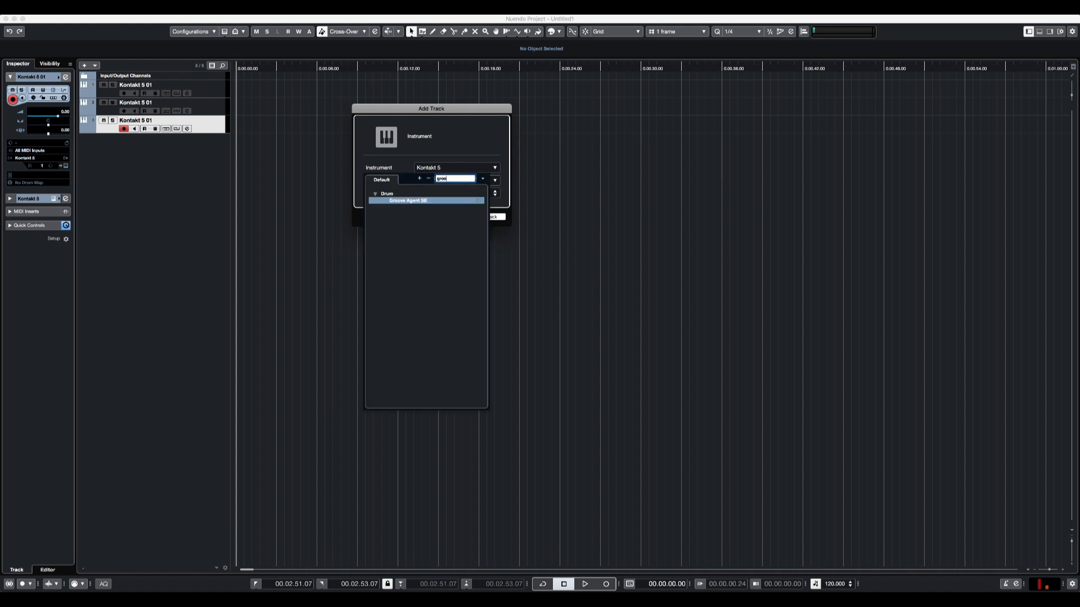
key(Return)
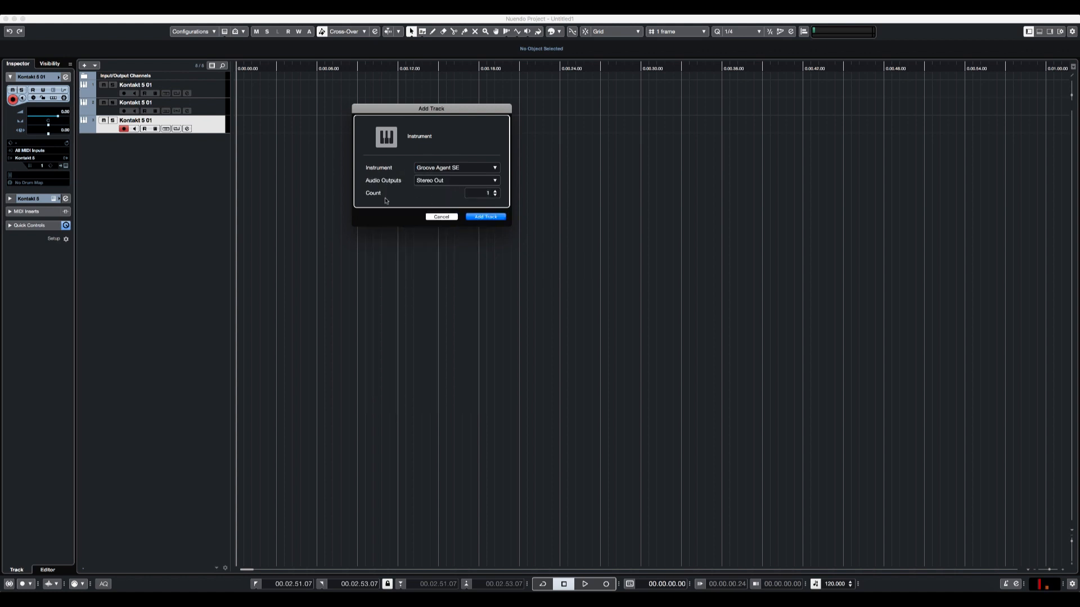
key(Return)
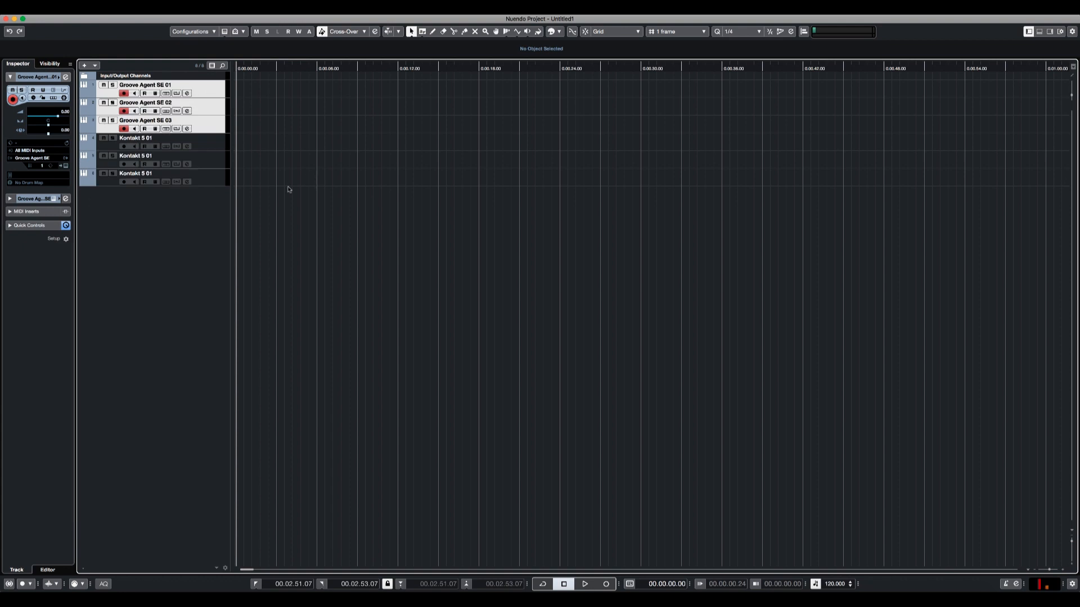
Step: Open the Groove Agent SE 01 instrument, search its presets for "vinyl" and load Vinyl Kit 02
click(207, 90)
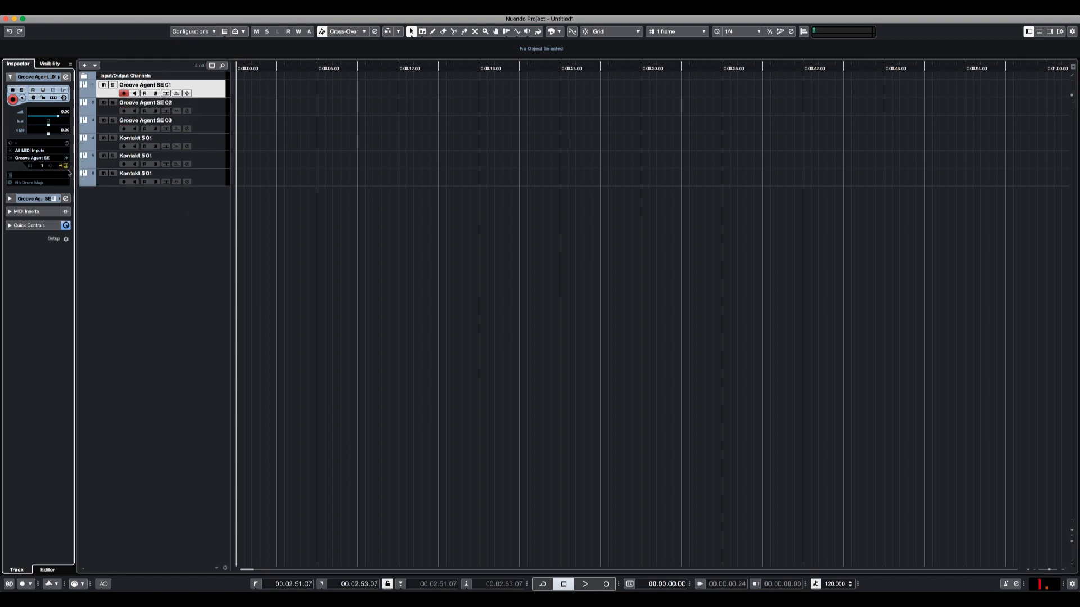
click(362, 82)
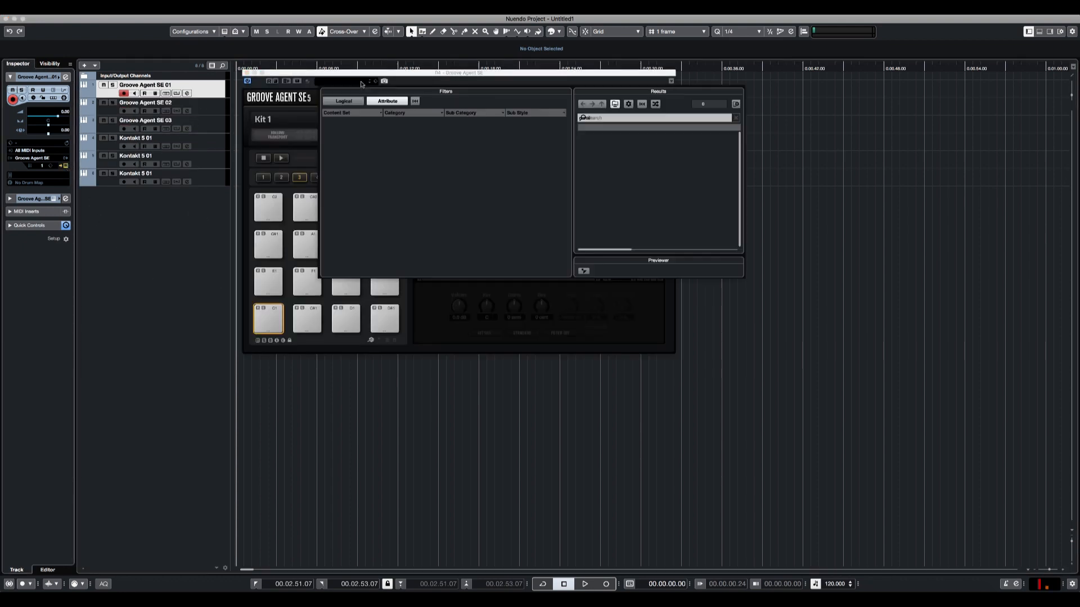
click(649, 118)
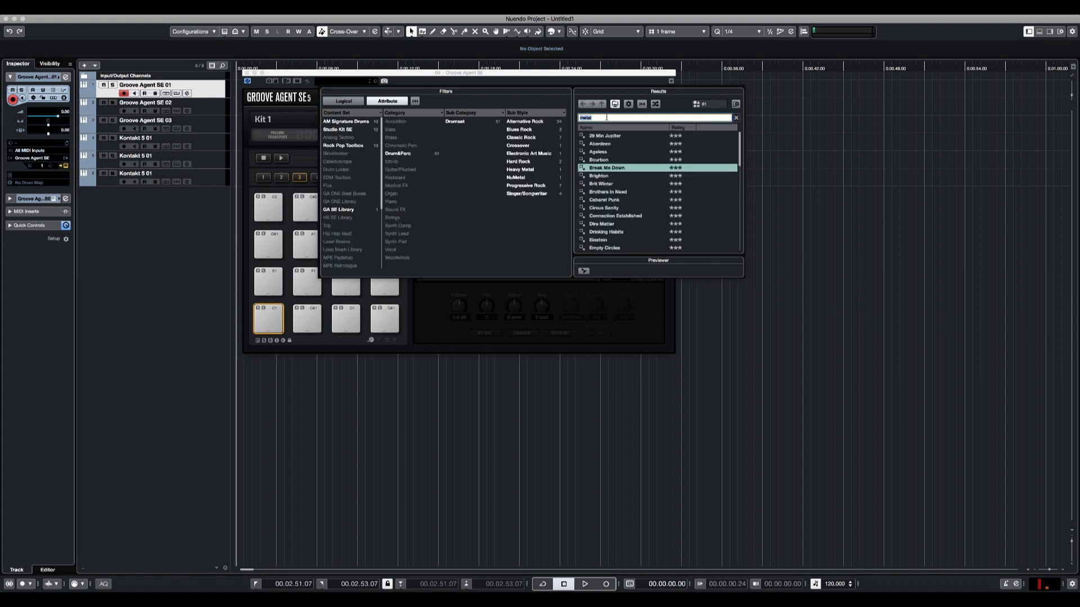
text(vin)
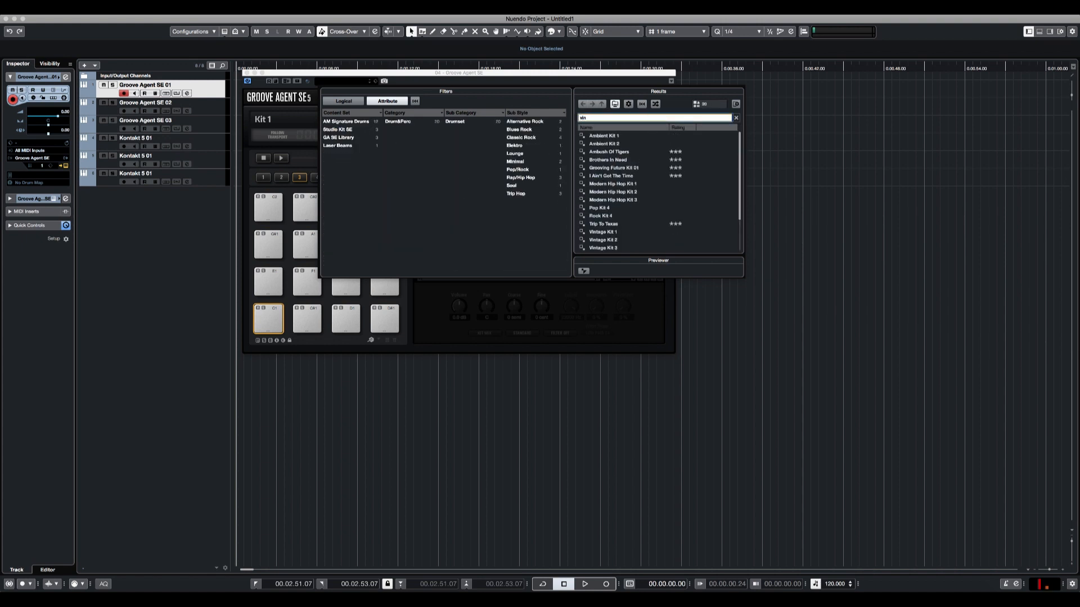
text(yl)
double_click(606, 144)
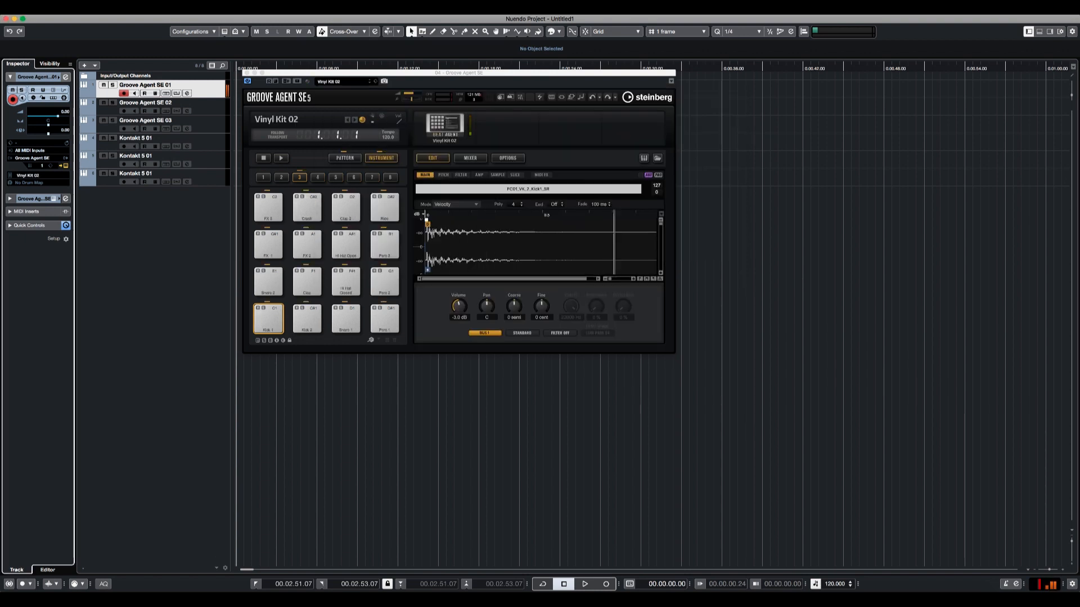
Step: Check the channel settings of Groove Agent SE 01, then record a short layered drum hit on the track
click(66, 77)
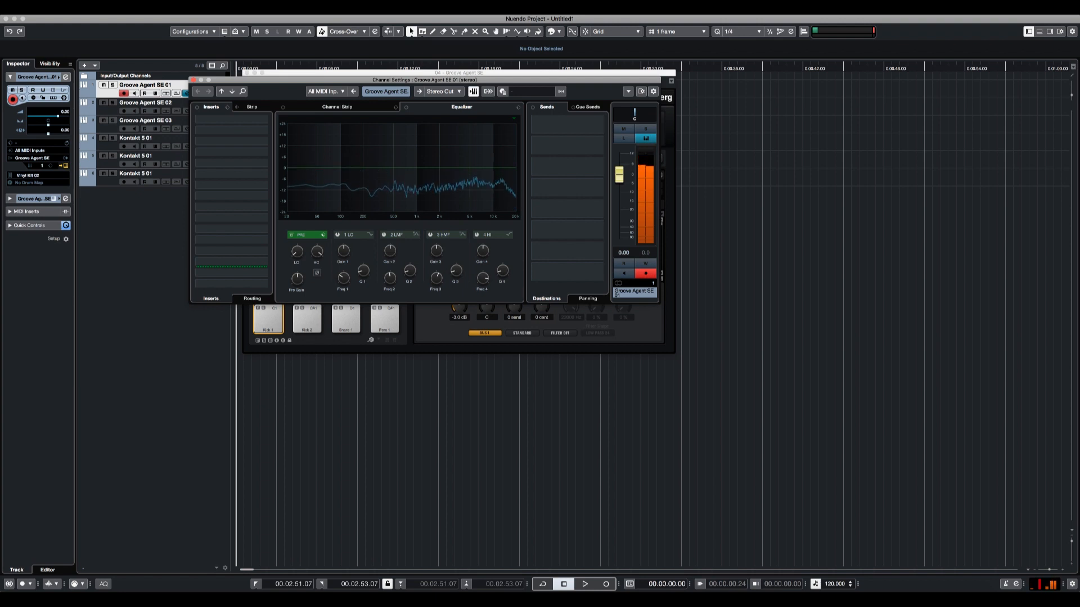
key(super+w)
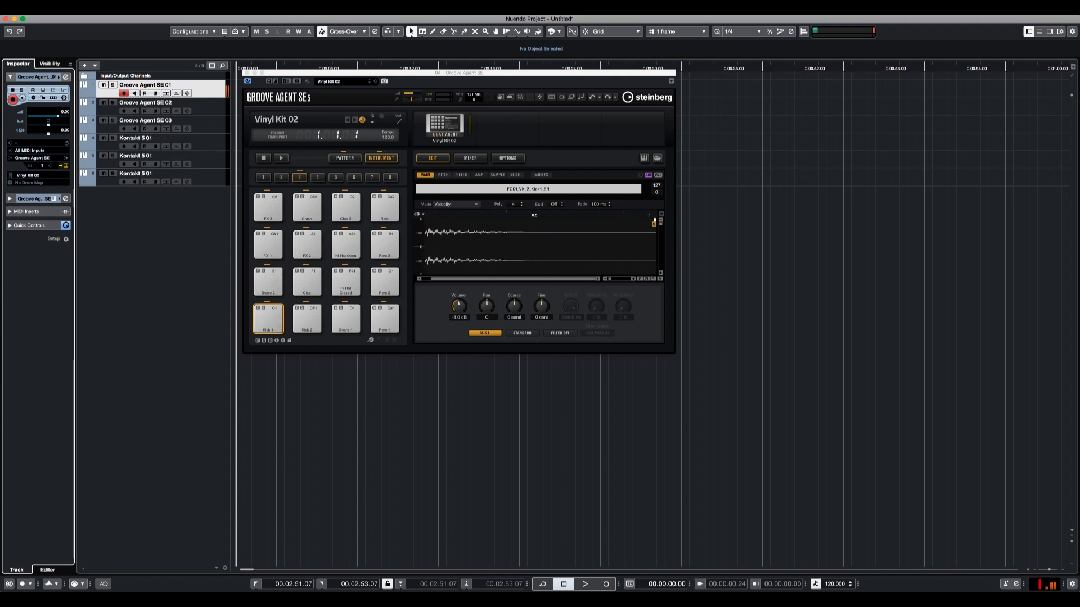
key(KP_Multiply)
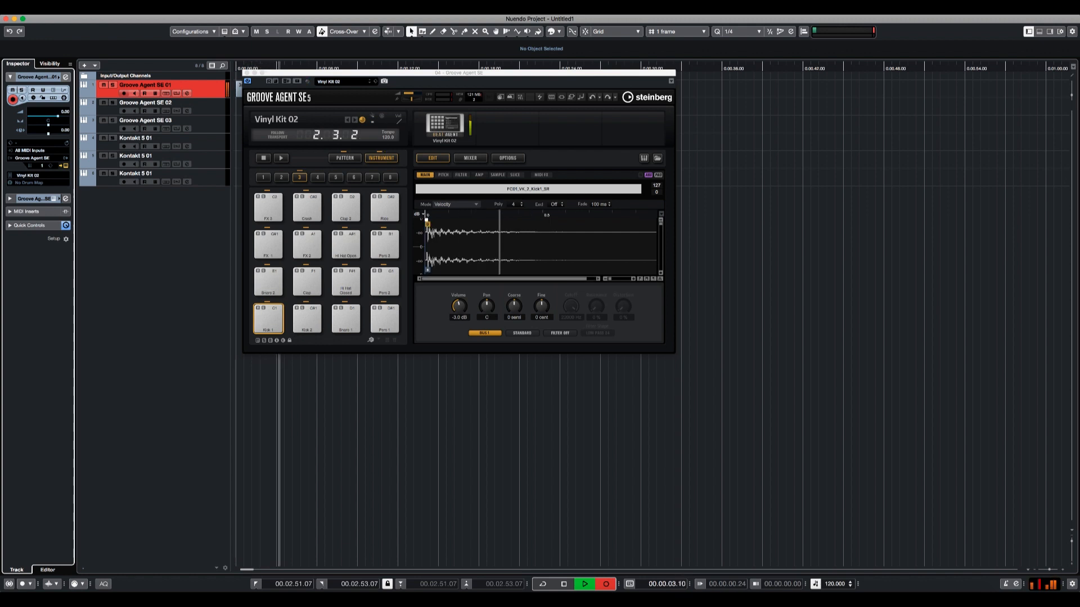
key(space)
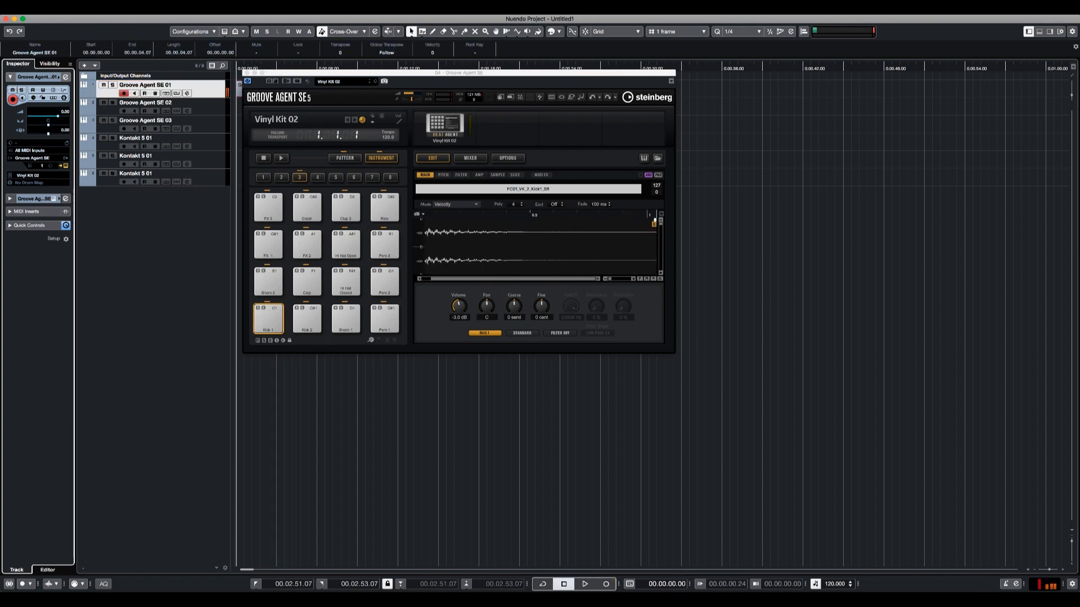
Step: Open the recorded part in the Key Editor and quantize all its notes to the 1/4 grid
key(Return)
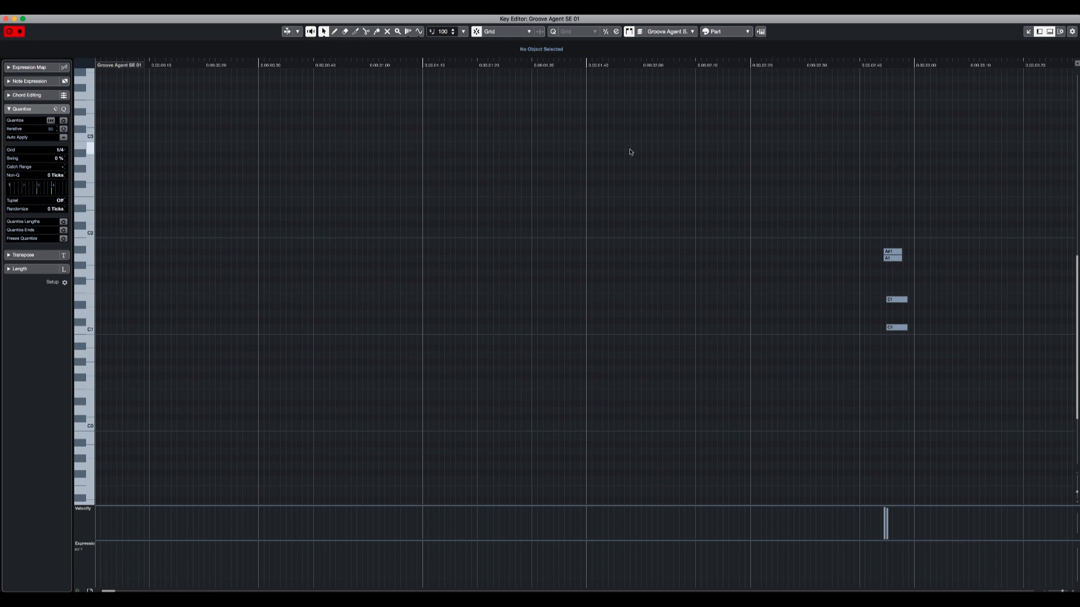
key(g)
key(g)
key(g)
key(h)
key(h)
drag(619, 173, 853, 404)
key(h)
key(g)
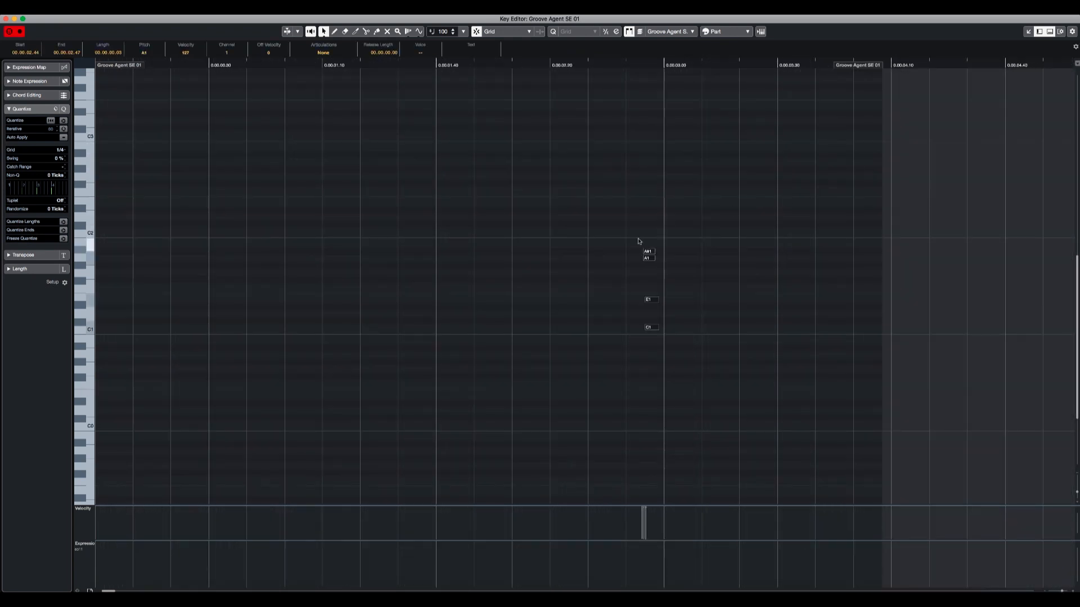
key(h)
key(h)
key(h)
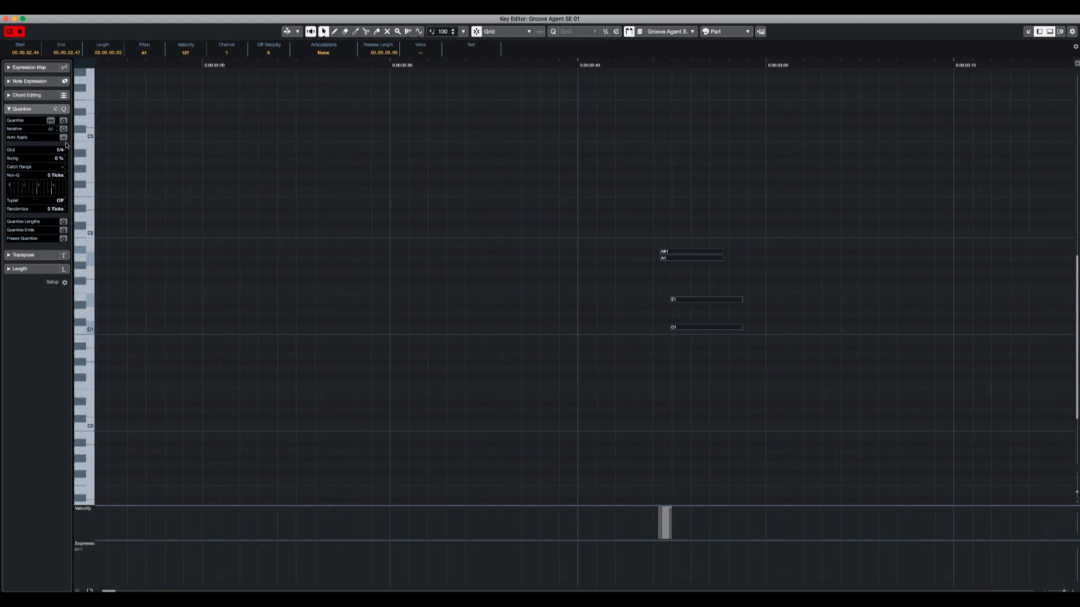
click(64, 121)
key(Return)
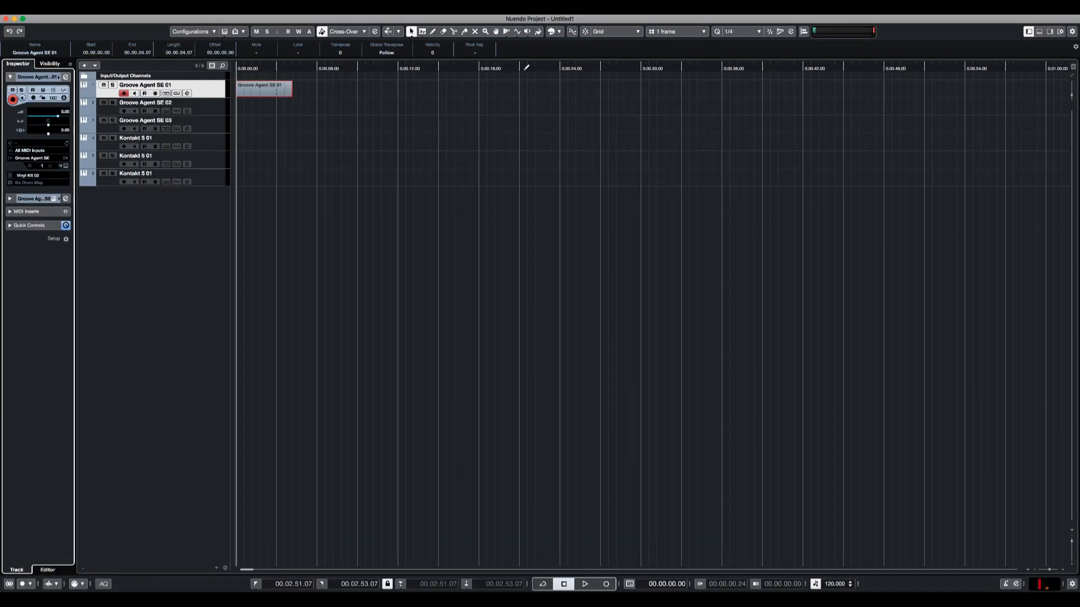
Step: Trim the start of the Groove Agent SE 01 part to the quantized notes at 00.00.03.00 and play it back
scroll(273, 131, up, 10)
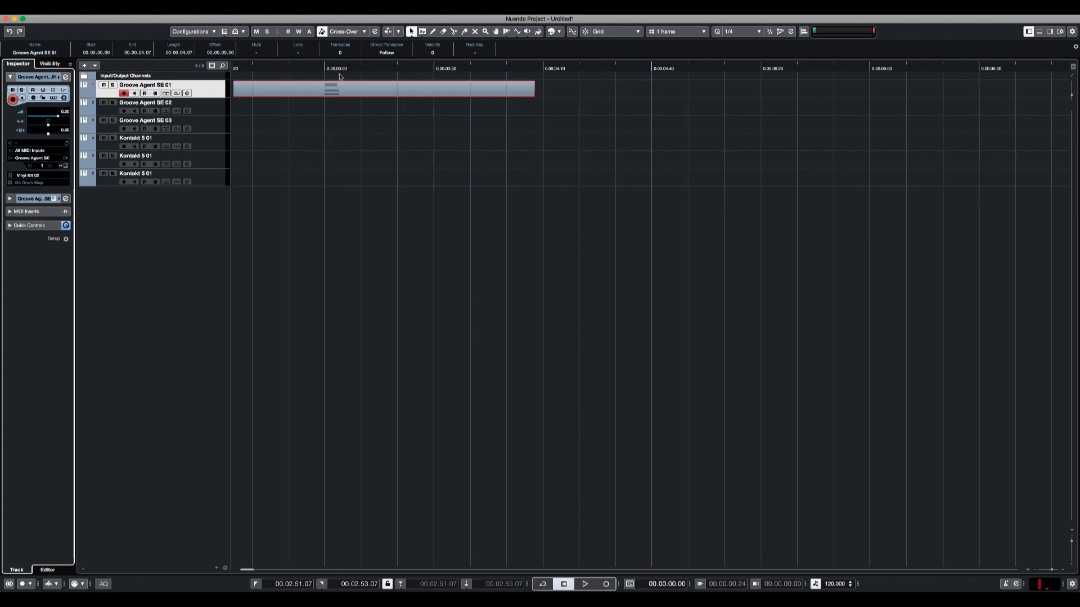
click(320, 96)
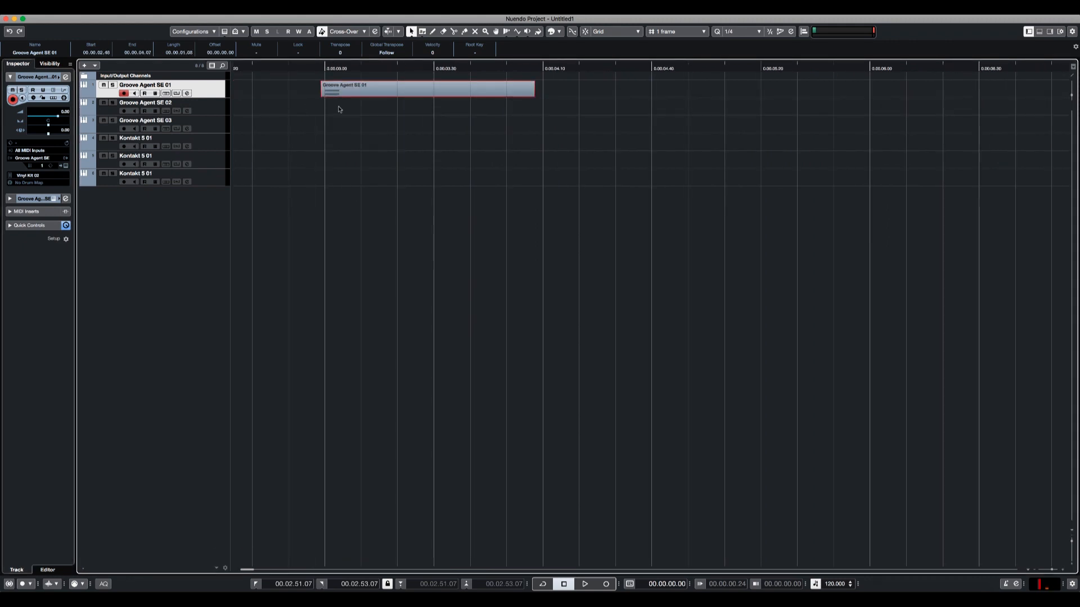
drag(322, 98, 325, 98)
key(space)
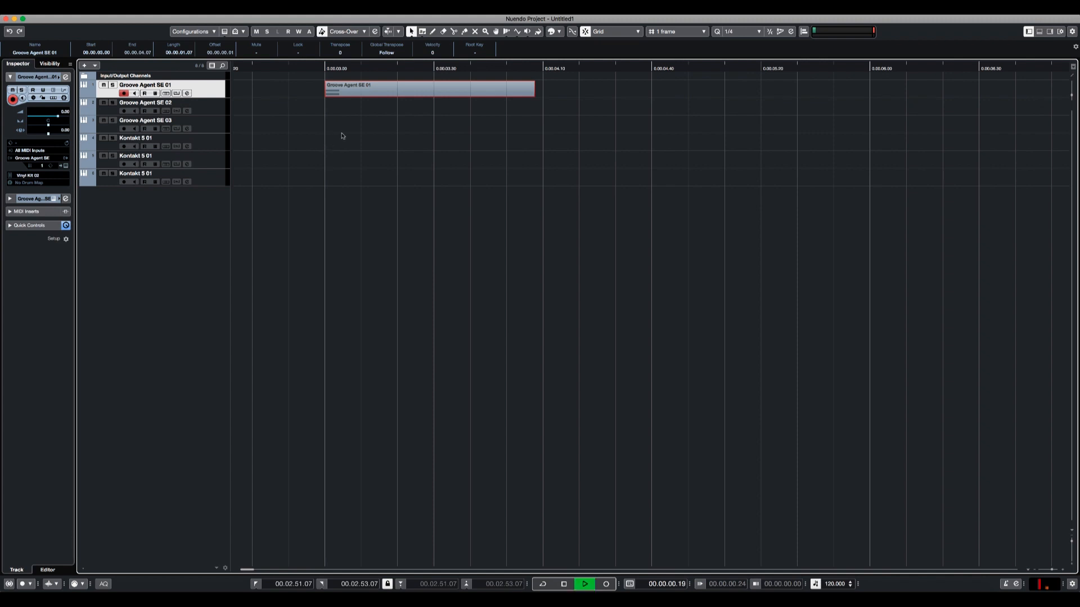
click(301, 70)
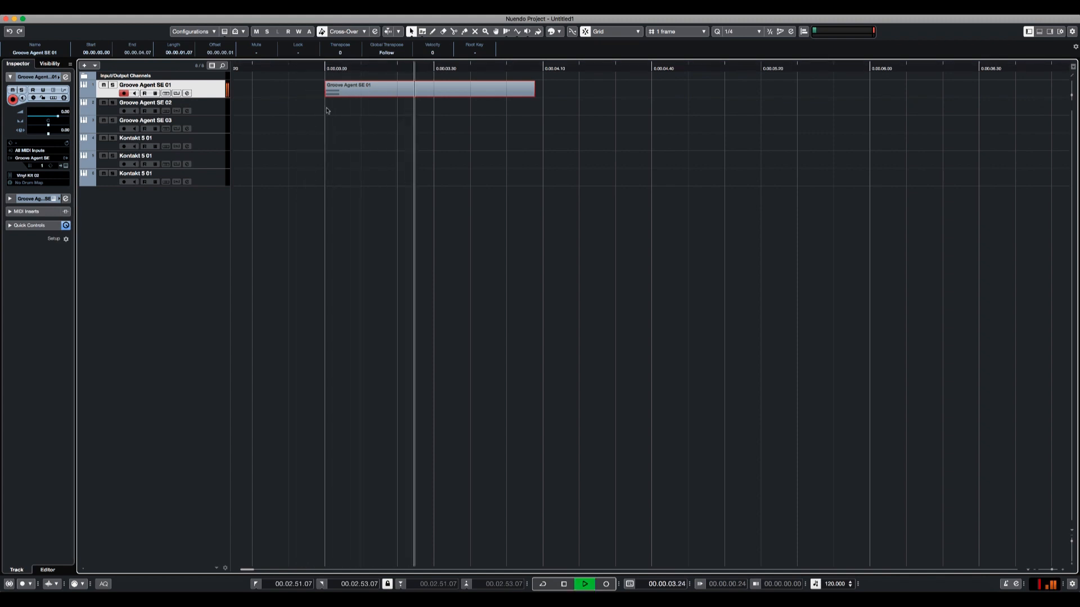
key(space)
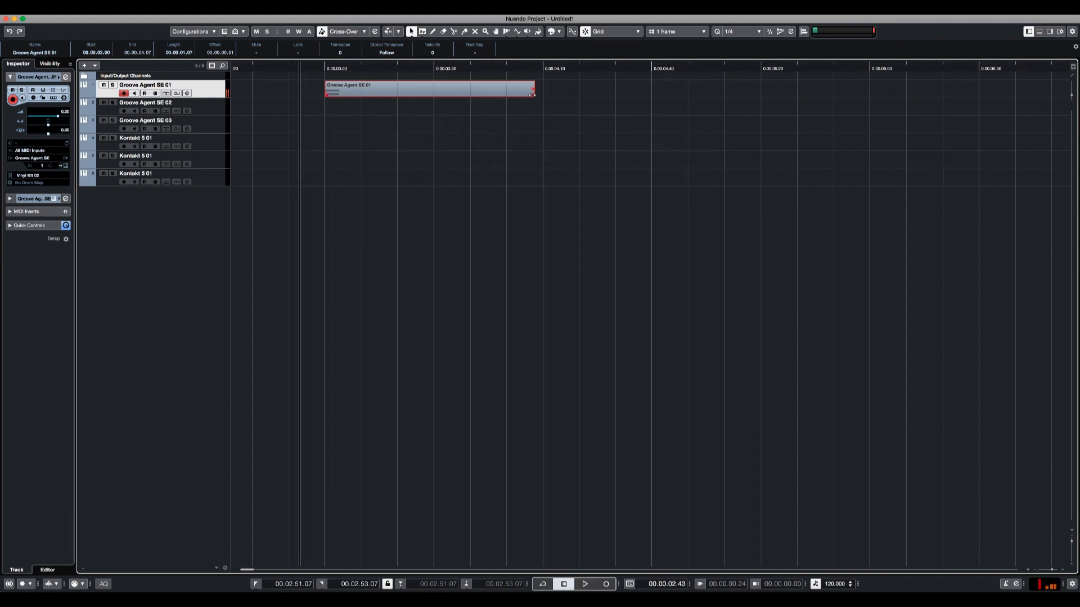
Step: Extend the end of the Groove Agent SE 01 part to 00.00.04.37 and render it in place as audio
click(534, 94)
drag(532, 95, 641, 94)
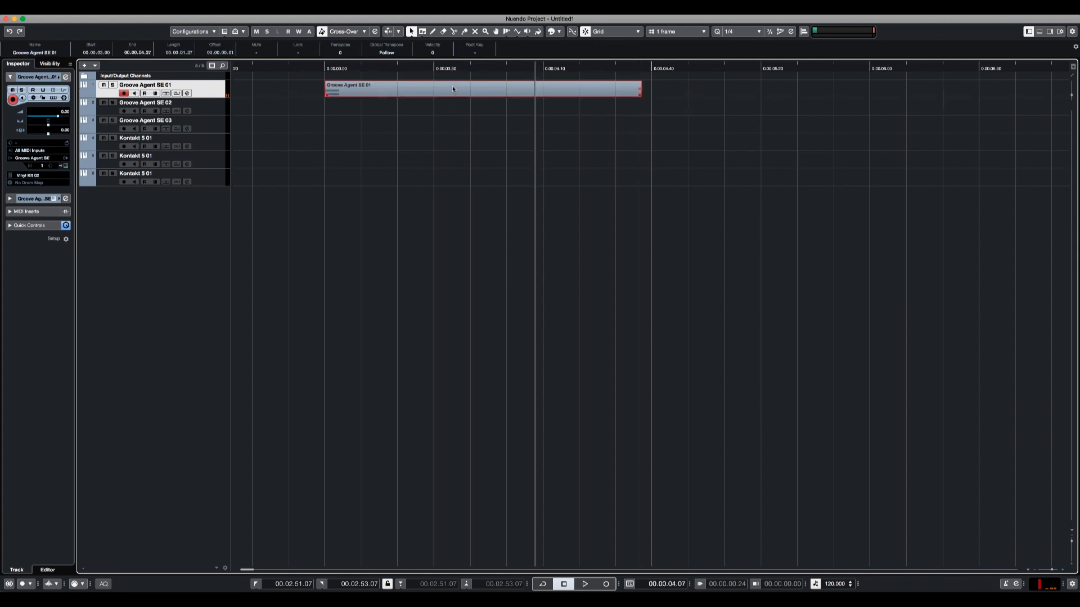
key(alt+r)
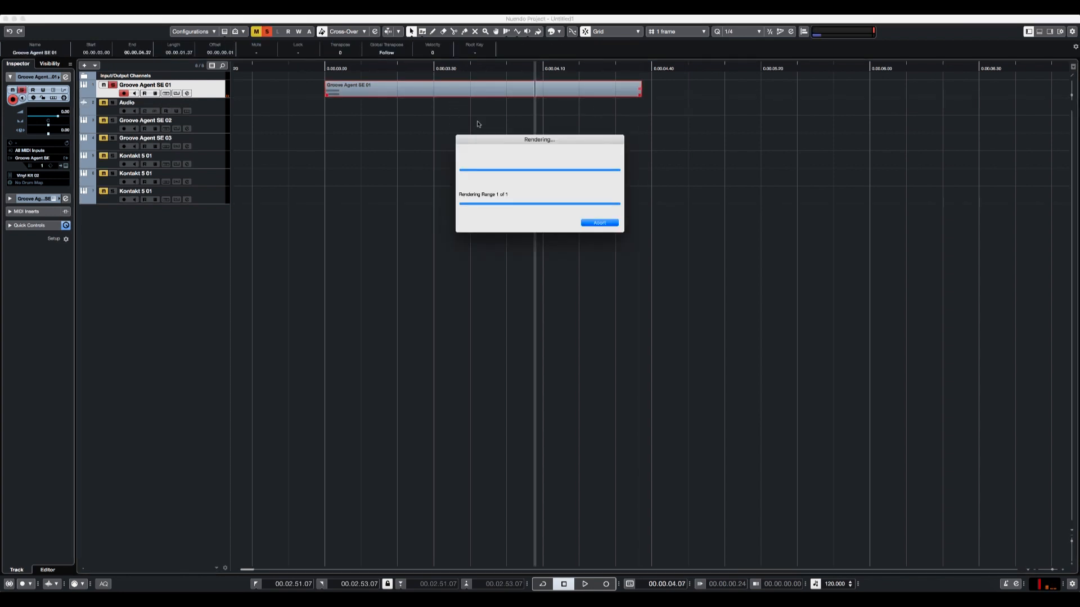
Step: Mute the original Groove Agent SE 01 MIDI part and play the rendered audio from just before its start
click(450, 87)
key(shift+m)
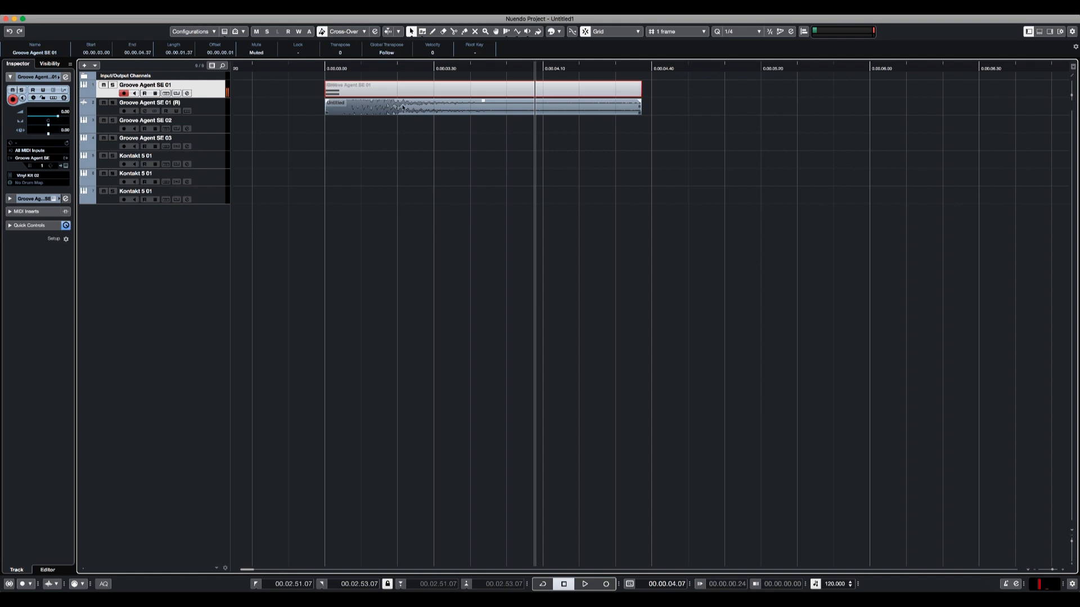
click(344, 113)
key(space)
click(295, 148)
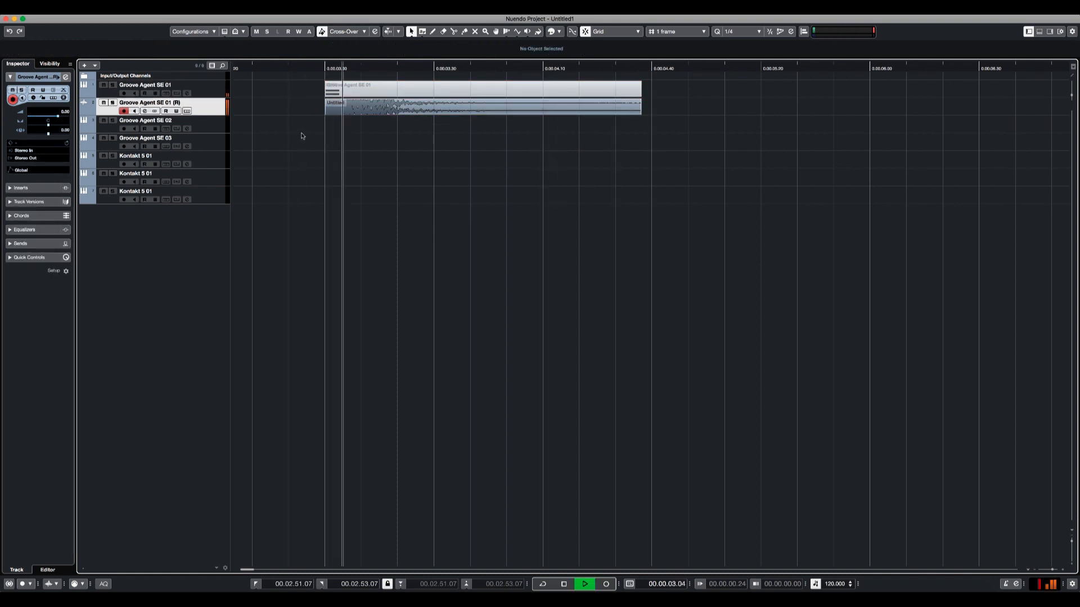
key(space)
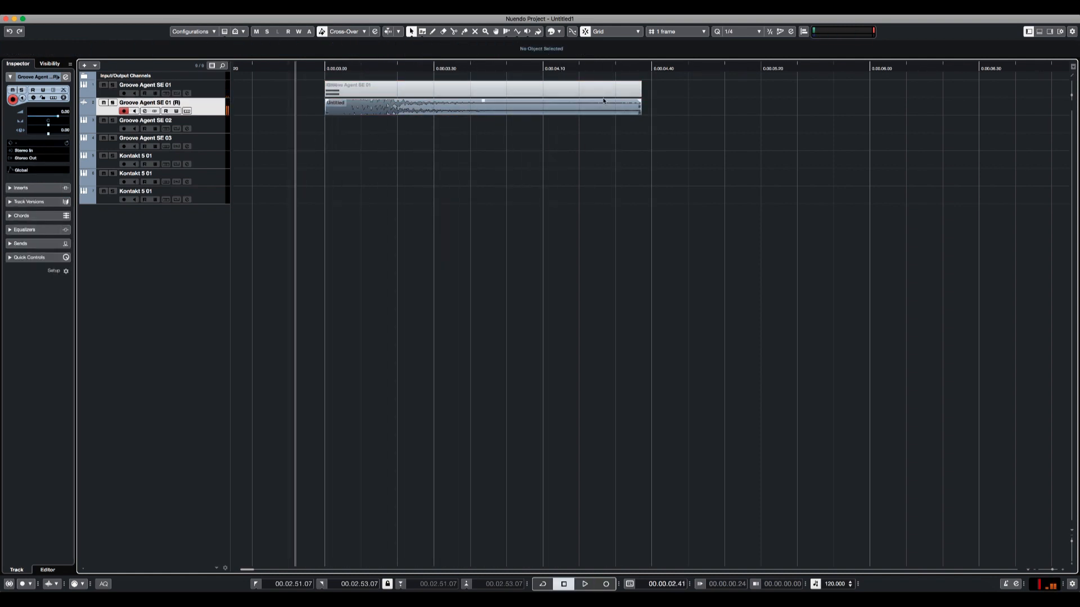
Step: Time-stretch the rendered audio event down to a length of about 00.00.00.43 and audition it
mouse_move(641, 110)
mouse_down()
mouse_move(434, 112)
mouse_move(631, 105)
mouse_up()
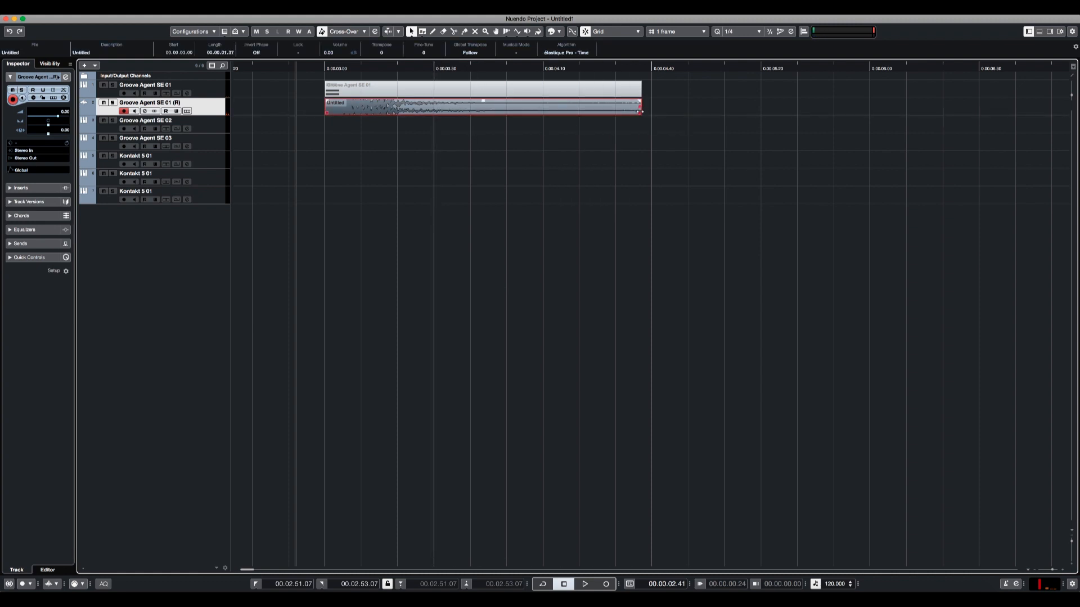
drag(640, 112, 480, 113)
key(1)
key(space)
key(space)
key(space)
key(space)
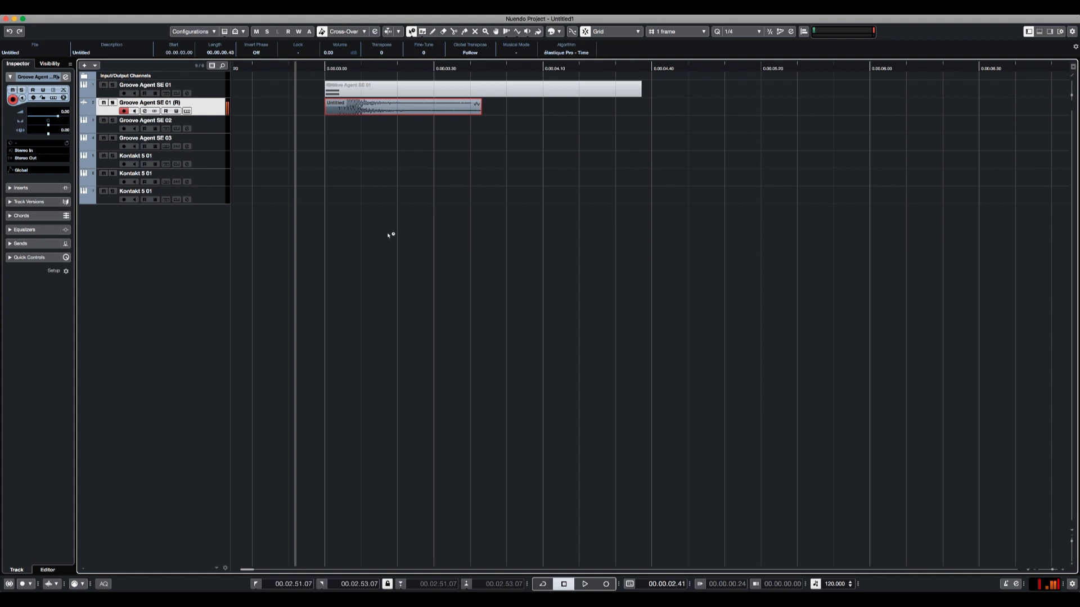
Step: Open the rendered track's channel settings and raise the equalizer's low-cut frequency to remove deep bass while auditioning
key(e)
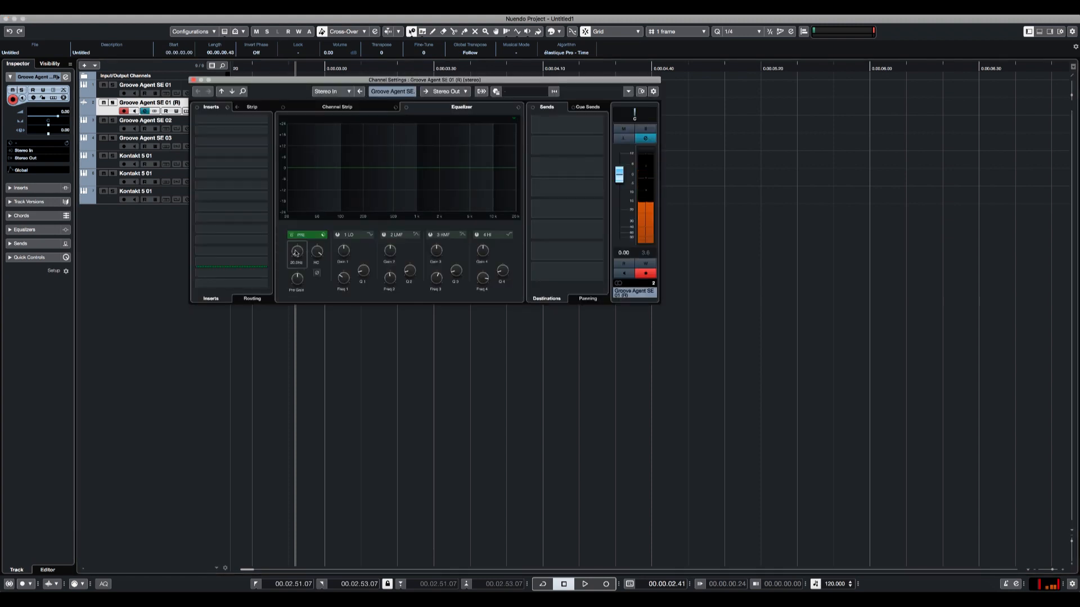
key(space)
drag(296, 257, 295, 237)
key(space)
key(space)
key(space)
Step: Add a 2 LMF equalizer boost at about 1.9 kHz and adjust its Q while auditioning the hit
drag(441, 163, 439, 153)
key(space)
key(space)
key(space)
drag(411, 273, 411, 263)
key(space)
key(space)
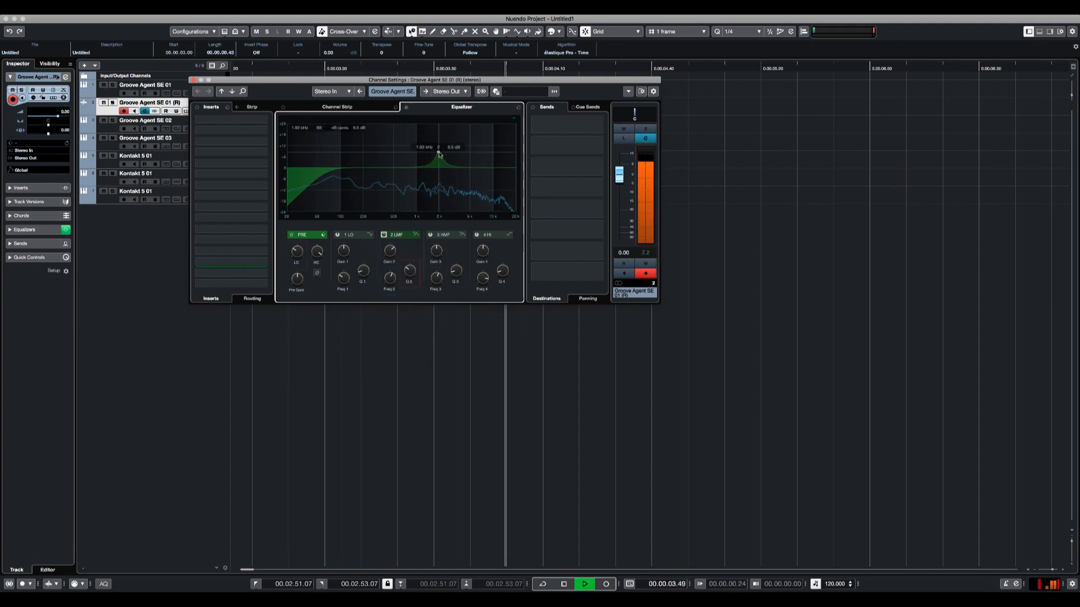
Step: Lower the rendered track's channel fader to about -9.35 dB while repeatedly playing the hit
drag(619, 174, 620, 192)
key(space)
key(space)
key(space)
key(space)
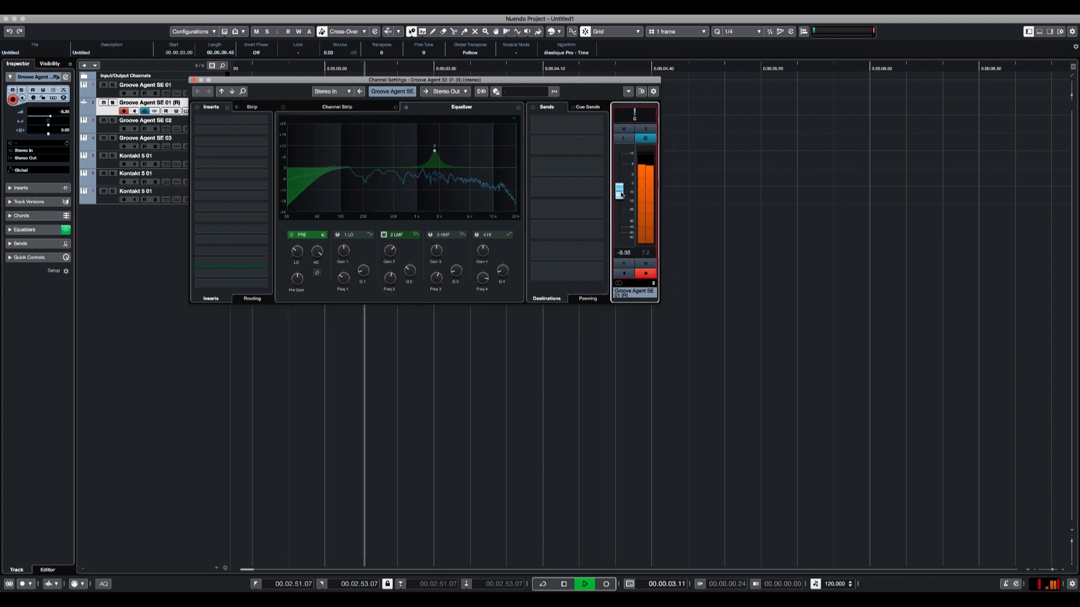
key(space)
key(space)
key(space)
key(space)
Step: Reshape the 2 LMF boost and enable the 3 HMF band, forming peaks around 1 kHz and 3 kHz
mouse_move(435, 151)
mouse_down()
mouse_move(417, 143)
mouse_move(418, 158)
mouse_move(450, 147)
mouse_up()
key(space)
key(space)
click(437, 169)
key(space)
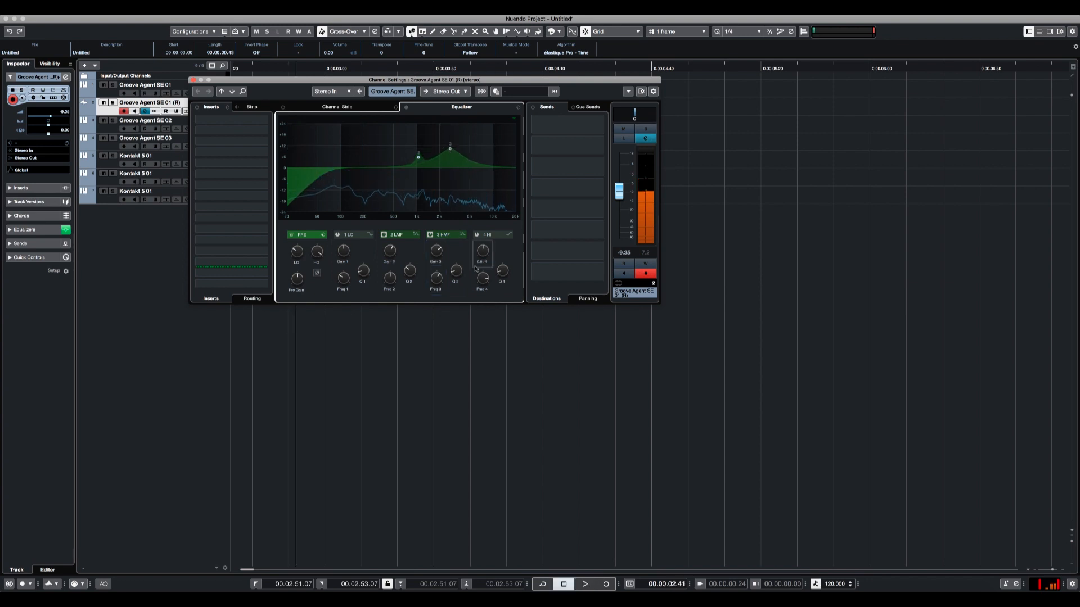
Step: Narrow the 3 HMF equalizer peak and shift it to about 4.6 kHz, close the channel settings, and audition the hit
drag(454, 256, 455, 250)
key(space)
key(space)
drag(451, 149, 464, 155)
key(space)
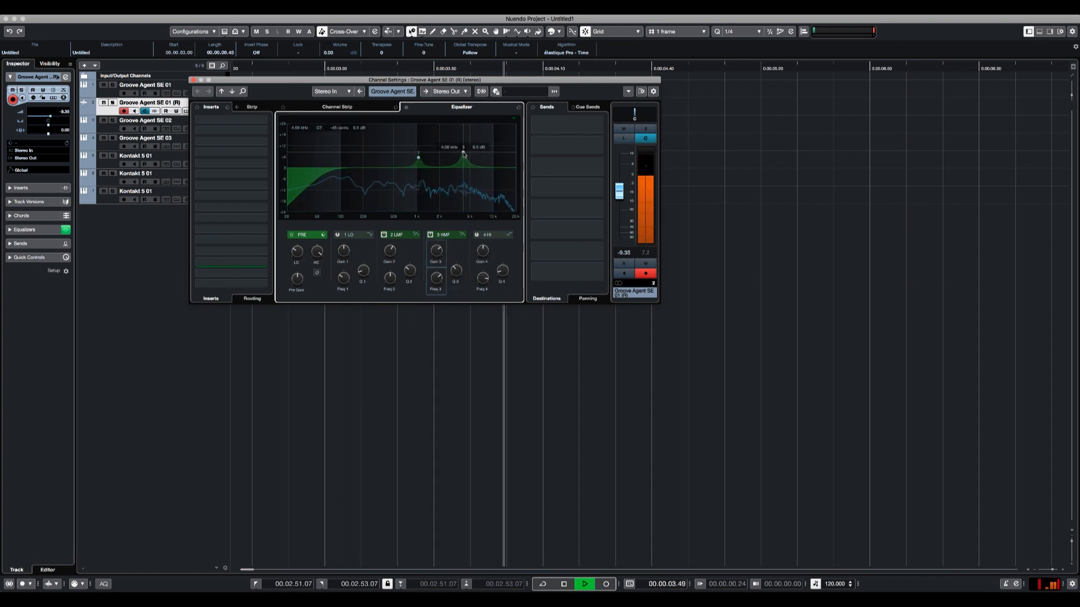
key(space)
key(Escape)
key(space)
key(space)
Step: Split the rendered audio event and delete its tail, keeping only the first 10 frames
alt+click(450, 111)
key(Delete)
key(space)
key(space)
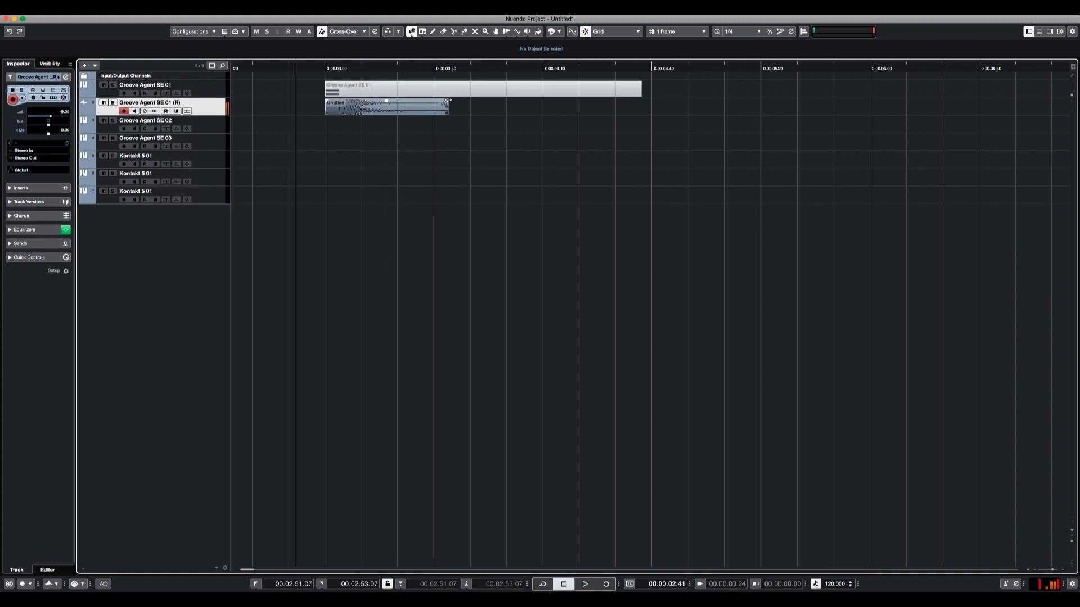
alt+click(363, 110)
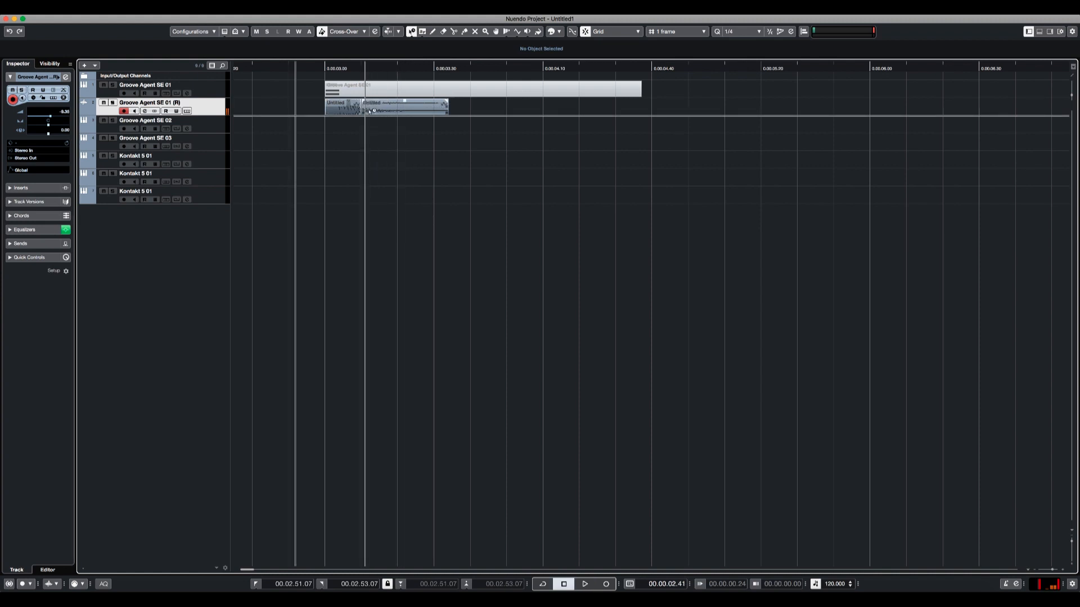
click(376, 110)
key(Delete)
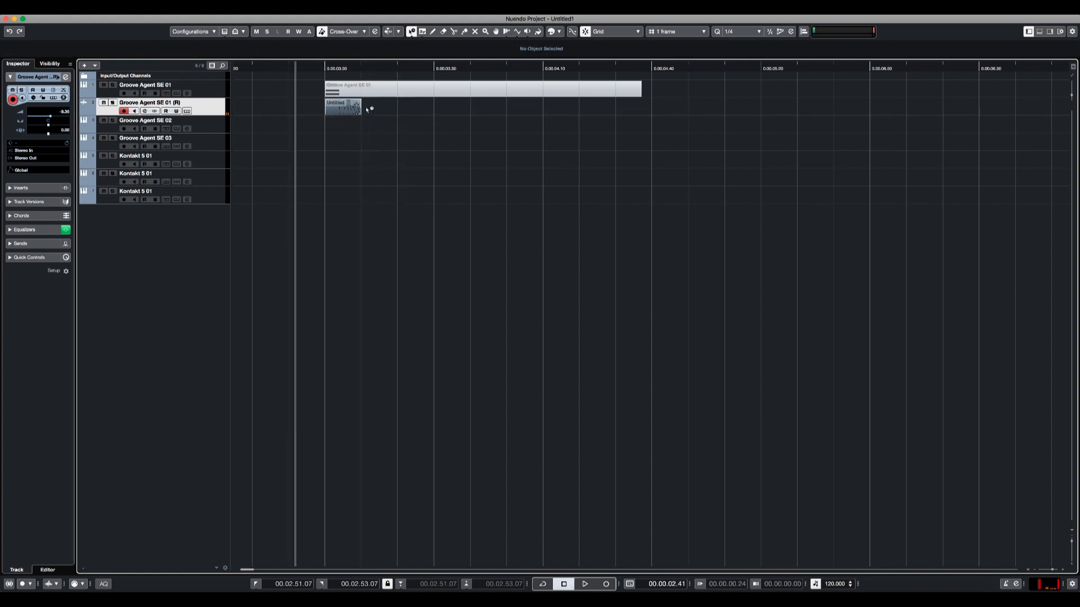
Step: Add a fade-out of about 6 frames to the shortened event, apply a linear fade curve, and audition it
scroll(329, 141, up, 5)
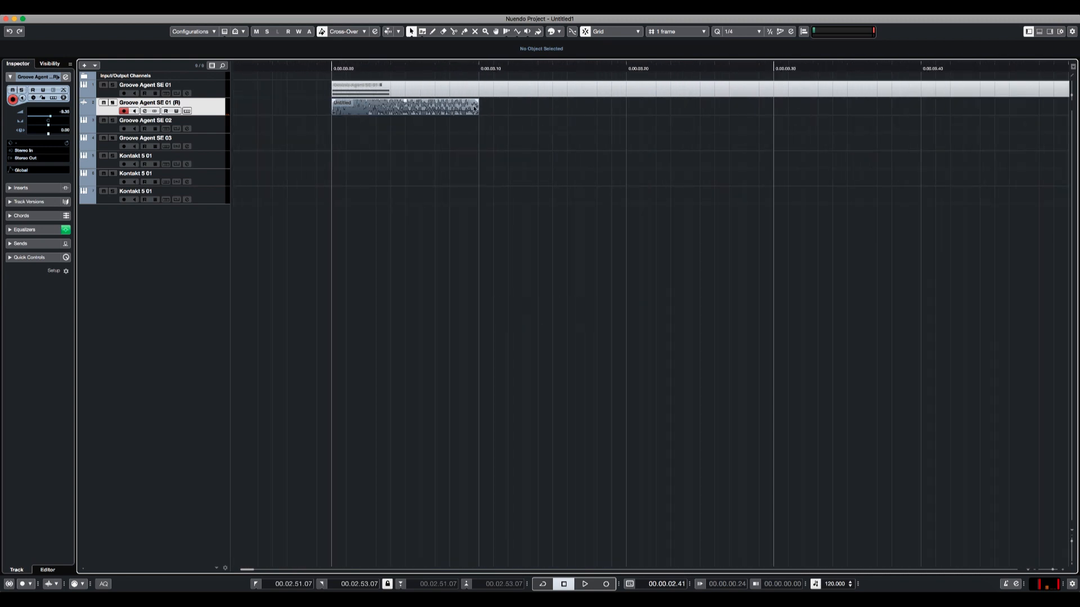
click(432, 108)
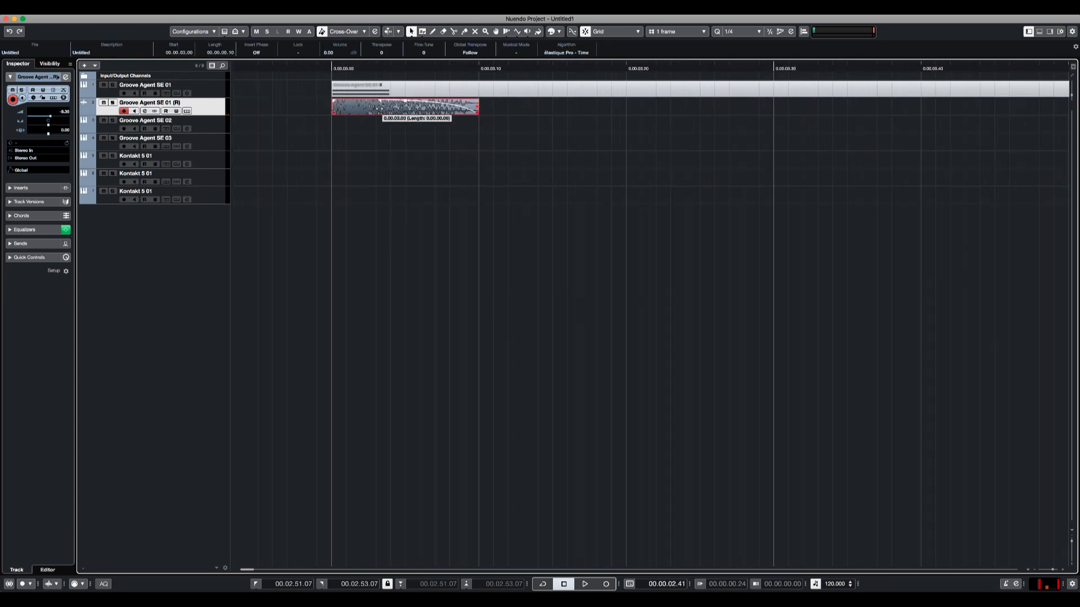
double_click(475, 104)
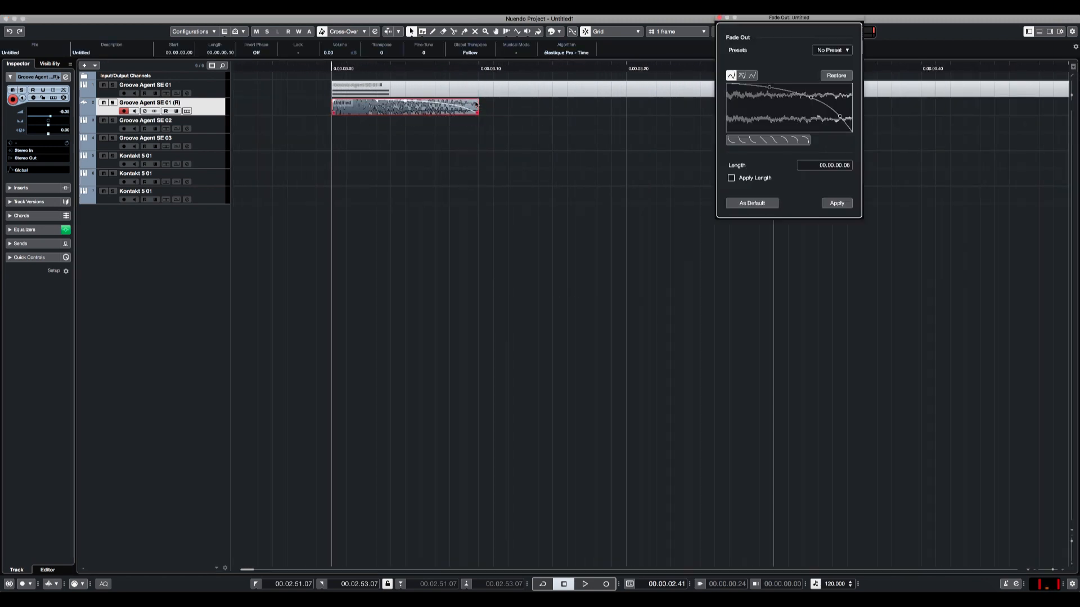
click(762, 141)
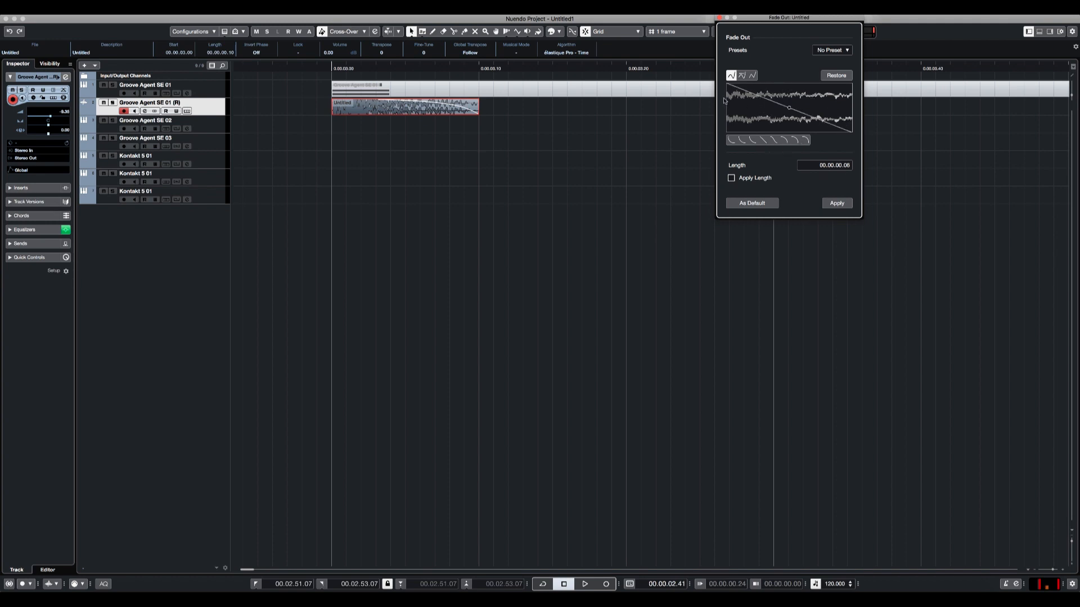
click(836, 204)
key(space)
key(space)
key(space)
key(space)
click(719, 17)
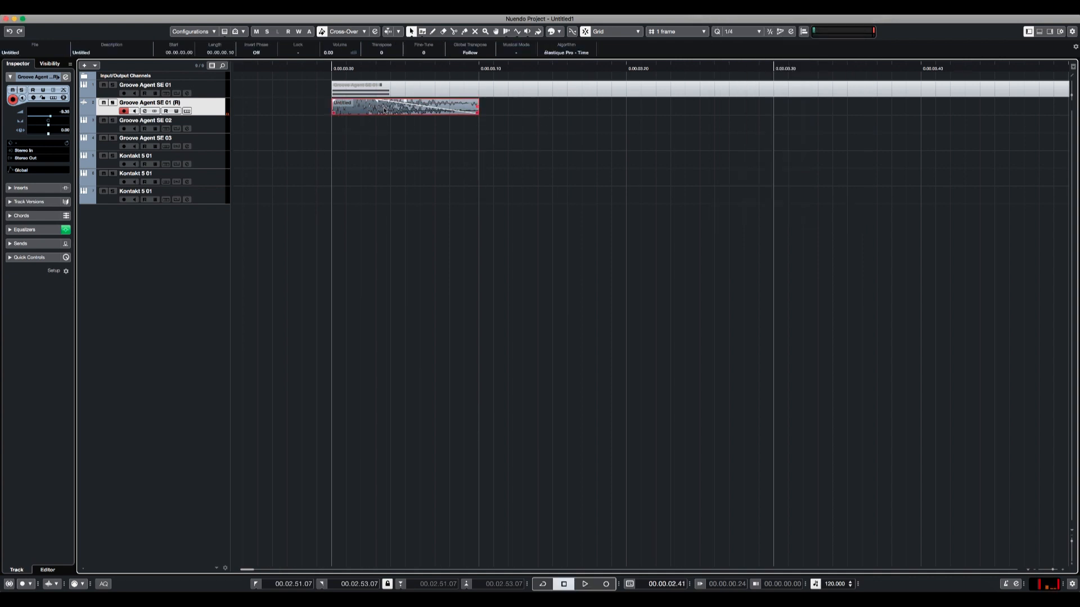
Step: Open Direct Offline Processing for the shortened event and add a Pitch Shift process
key(F7)
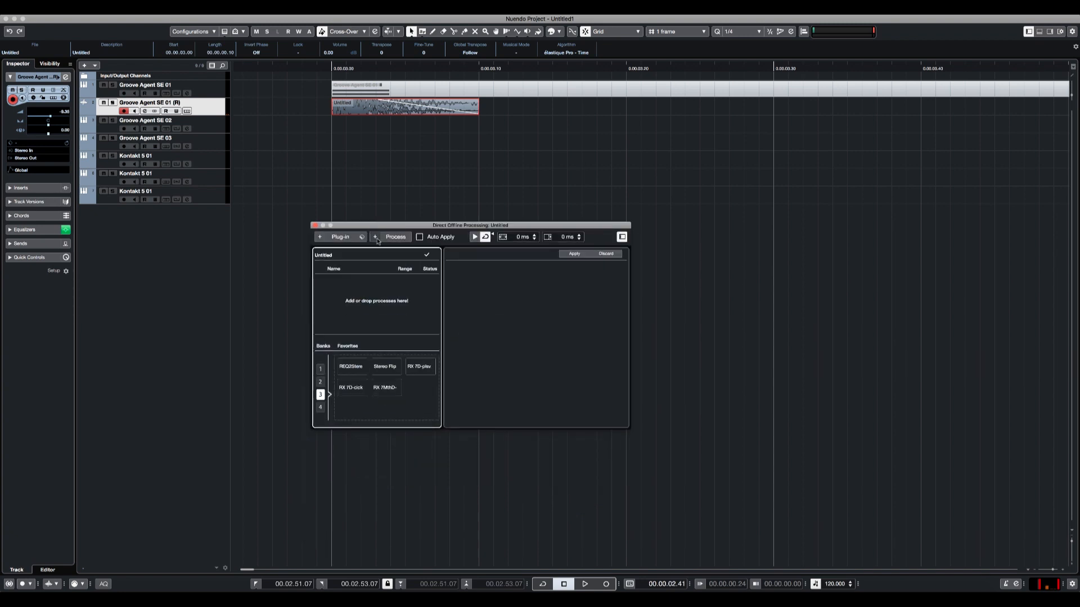
click(376, 237)
text(pitch)
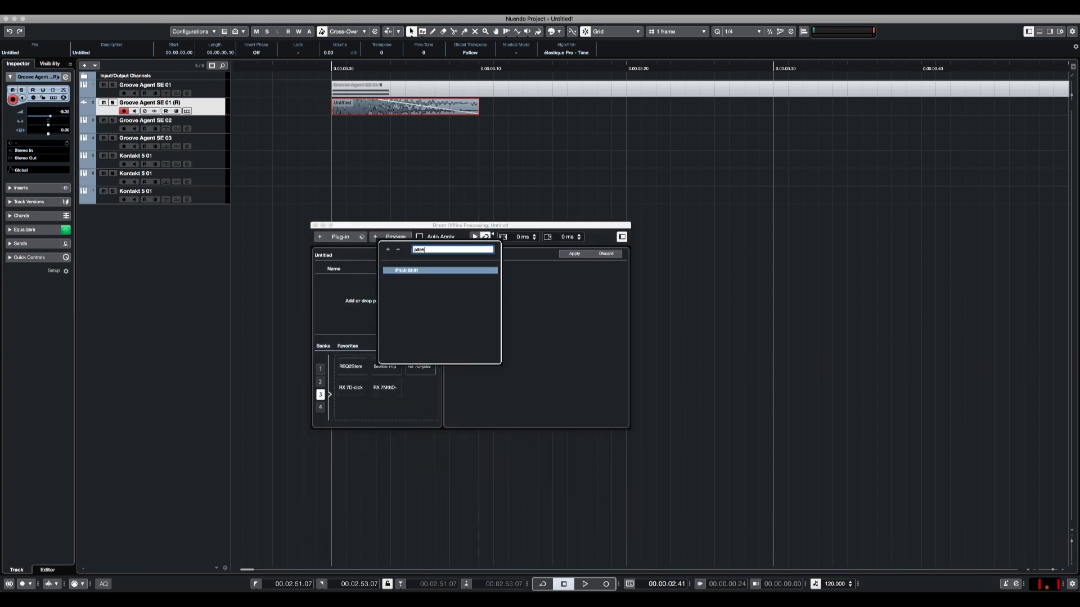
key(Return)
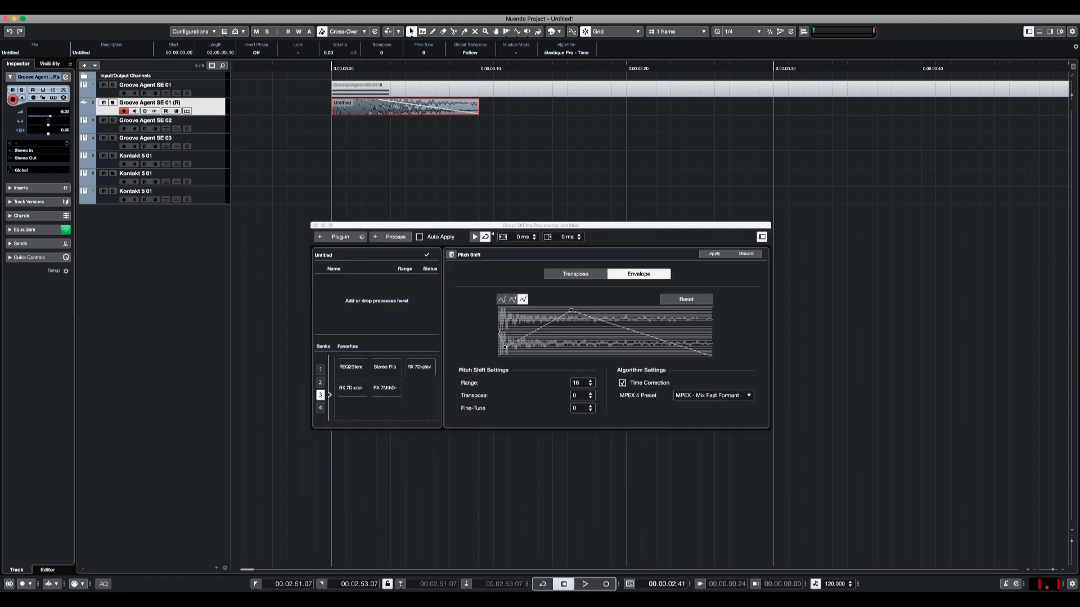
Step: Shape the Pitch Shift envelope into a continuous downward slope, apply it, and play the hit
click(505, 349)
drag(502, 348, 499, 318)
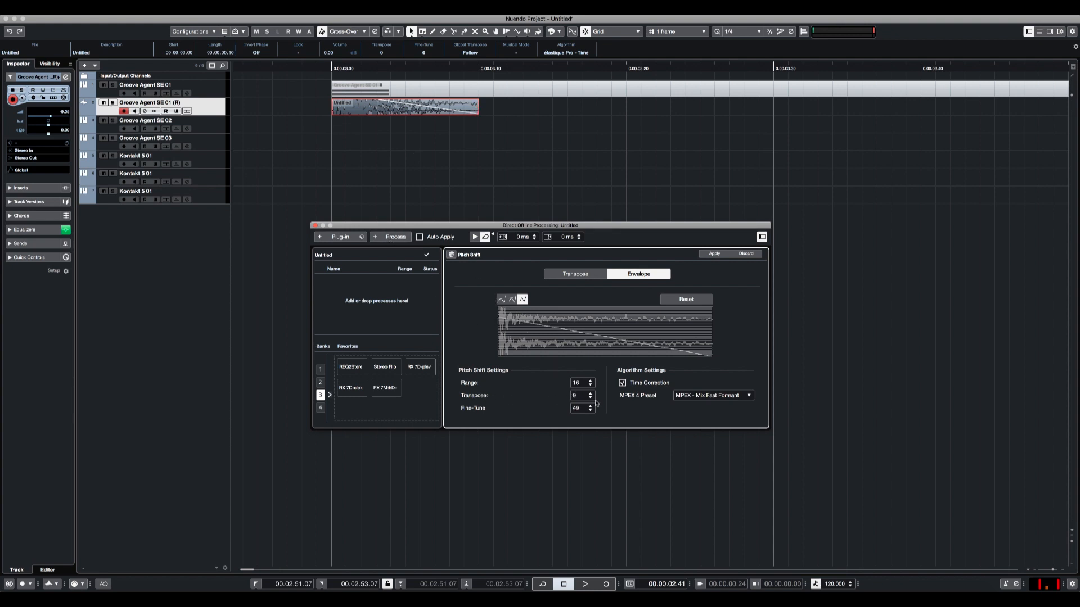
drag(712, 357, 710, 363)
click(713, 254)
key(space)
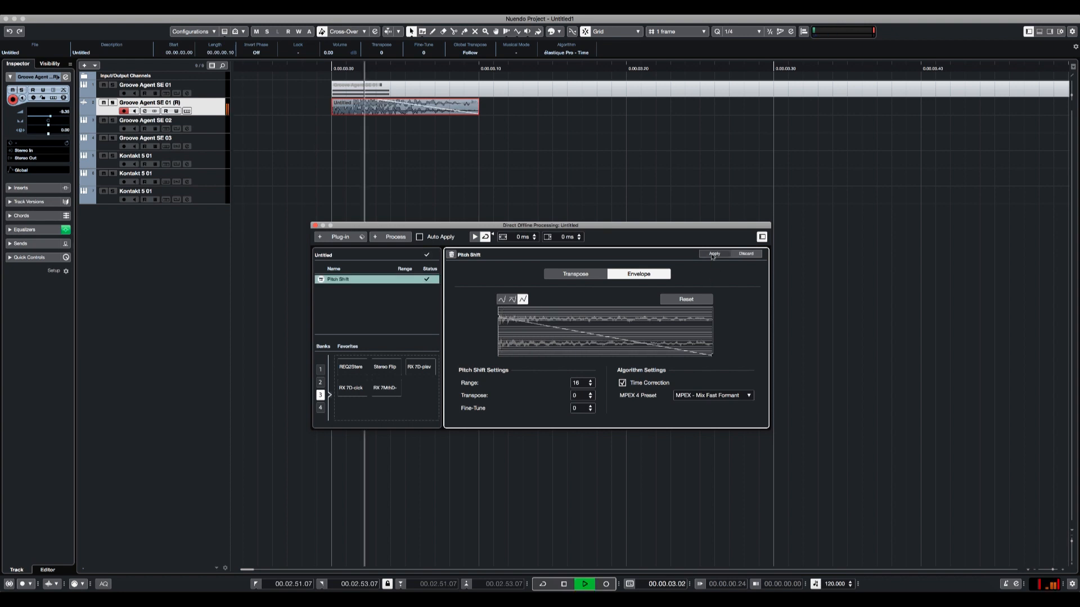
key(space)
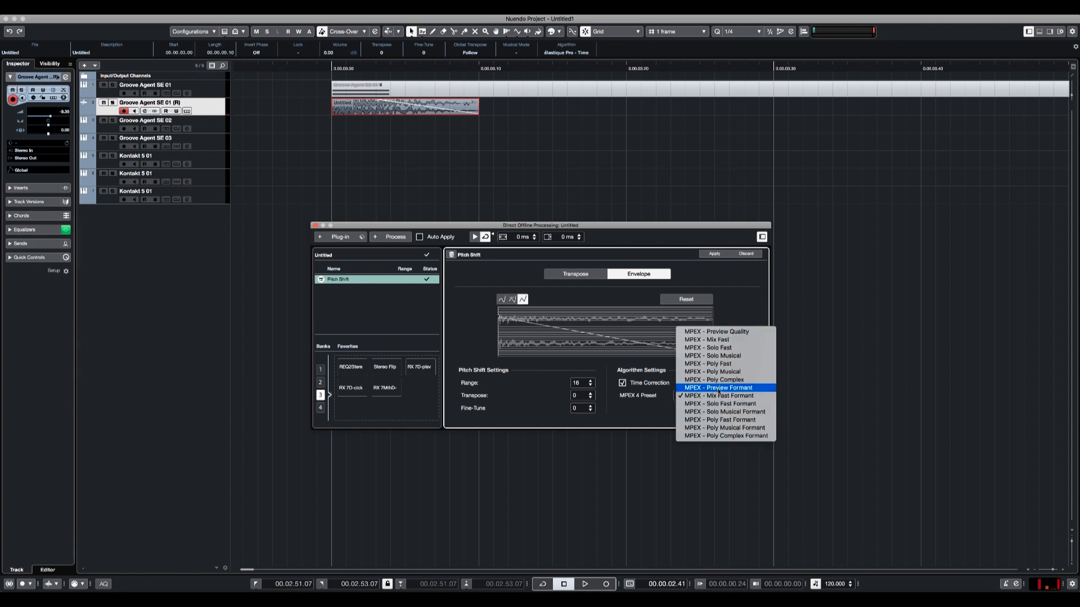
Step: Try the MPEX - Preview Quality and MPEX - Mix Fast presets for the pitch shift while auditioning the hit
click(715, 332)
click(714, 253)
key(space)
key(space)
click(733, 401)
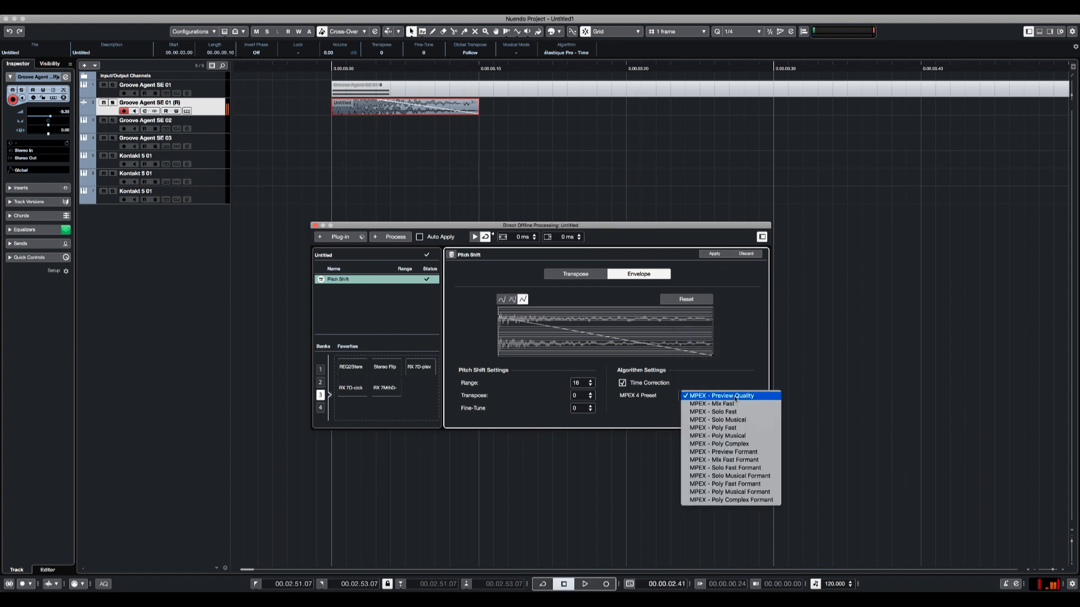
click(731, 405)
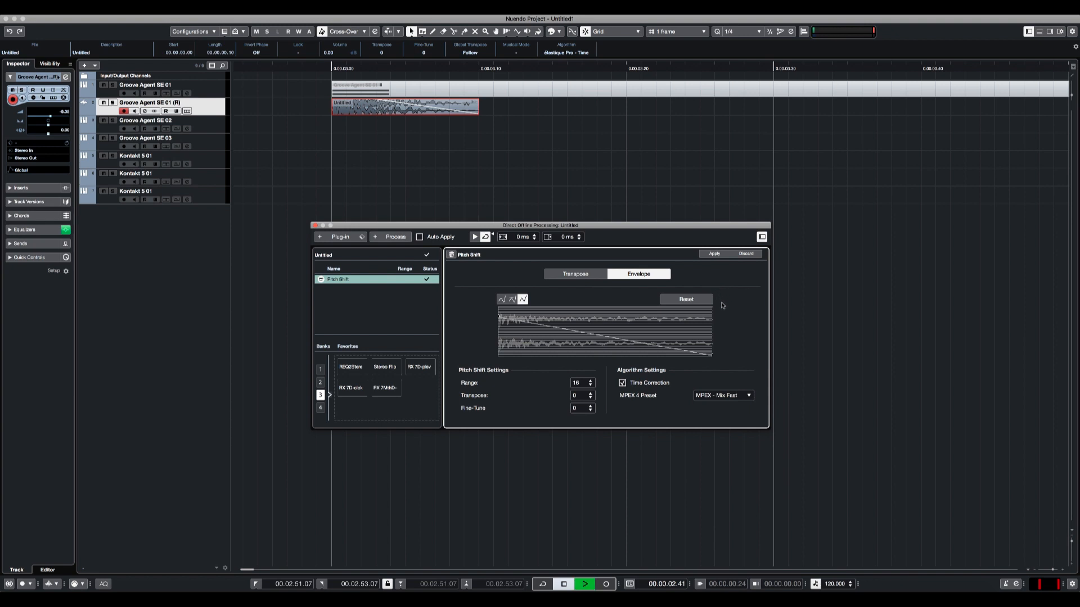
key(space)
Step: Set the pitch shift's MPEX 4 preset to MPEX - Solo Fast, apply it, and audition the hit
click(724, 395)
click(731, 404)
click(714, 255)
key(space)
key(space)
key(space)
key(space)
Step: Lower the pitch envelope's starting point to about 5.7 semitones, apply the change, and play the hit
drag(499, 318, 499, 325)
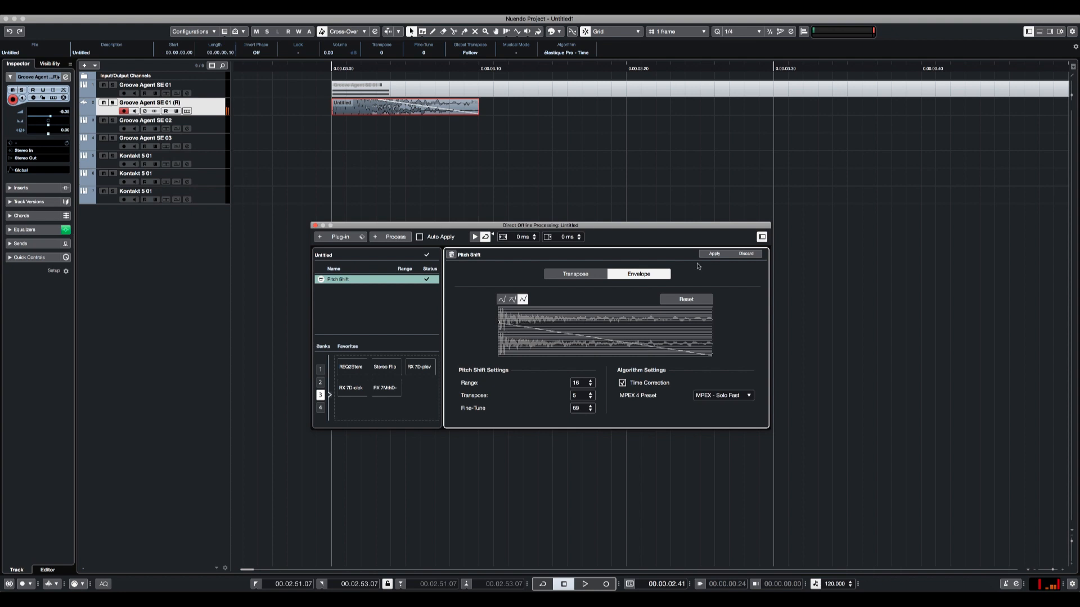
click(720, 255)
key(space)
key(space)
Step: Add an early pitch envelope peak of about 9 semitones and a midpoint drop to about -15 semitones while auditioning
drag(499, 325, 524, 320)
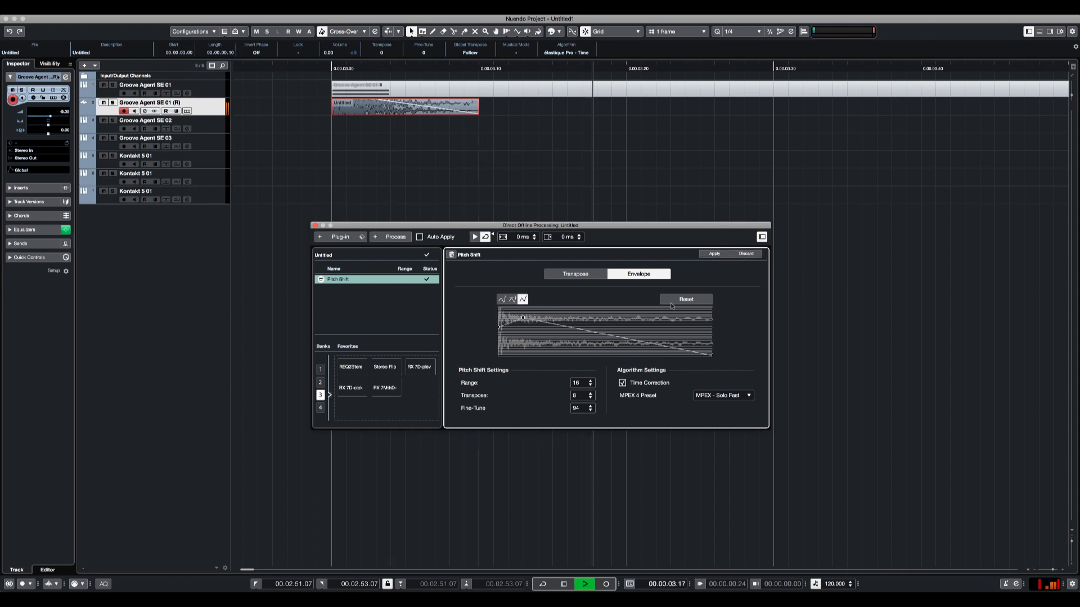
drag(601, 333, 600, 355)
key(space)
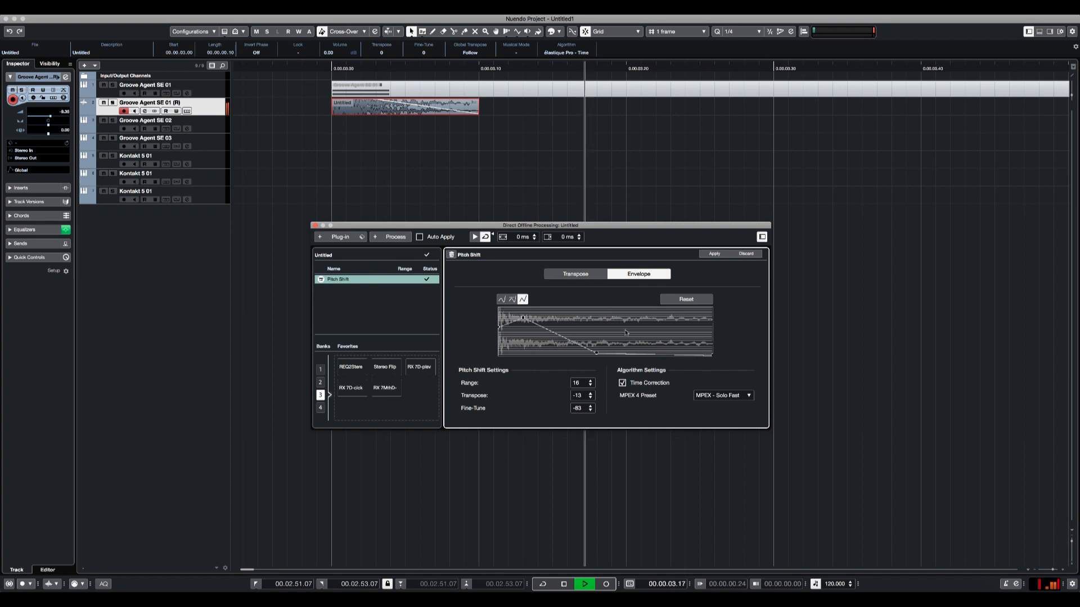
drag(596, 353, 604, 355)
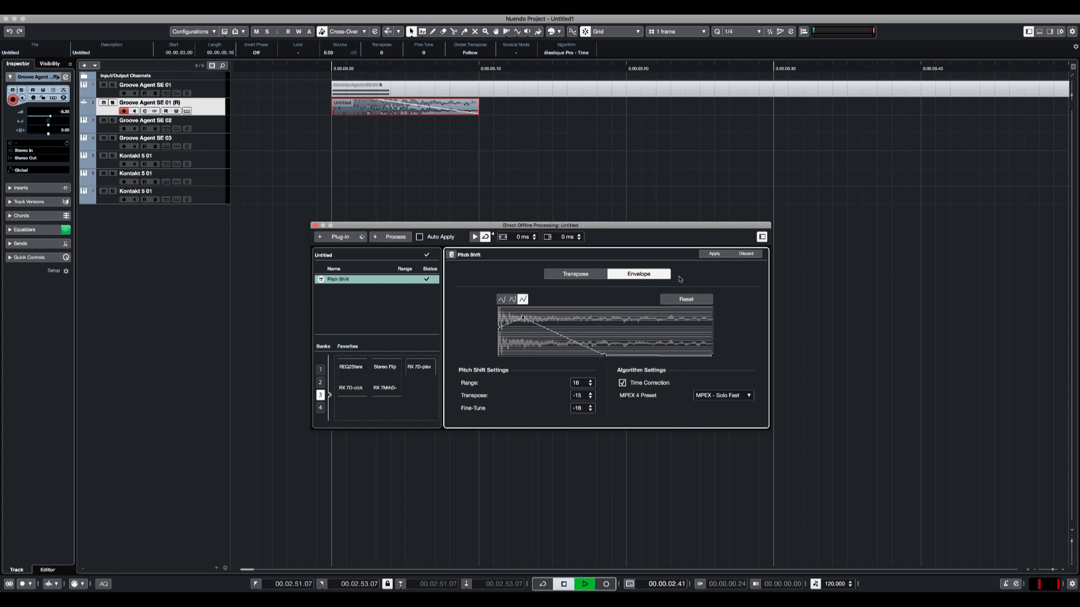
key(space)
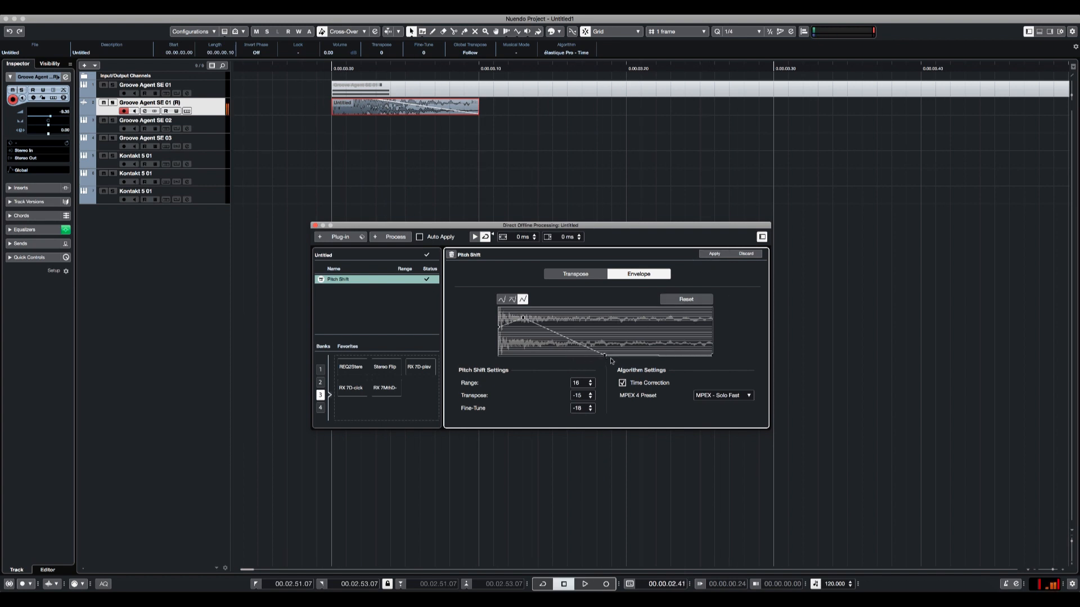
key(space)
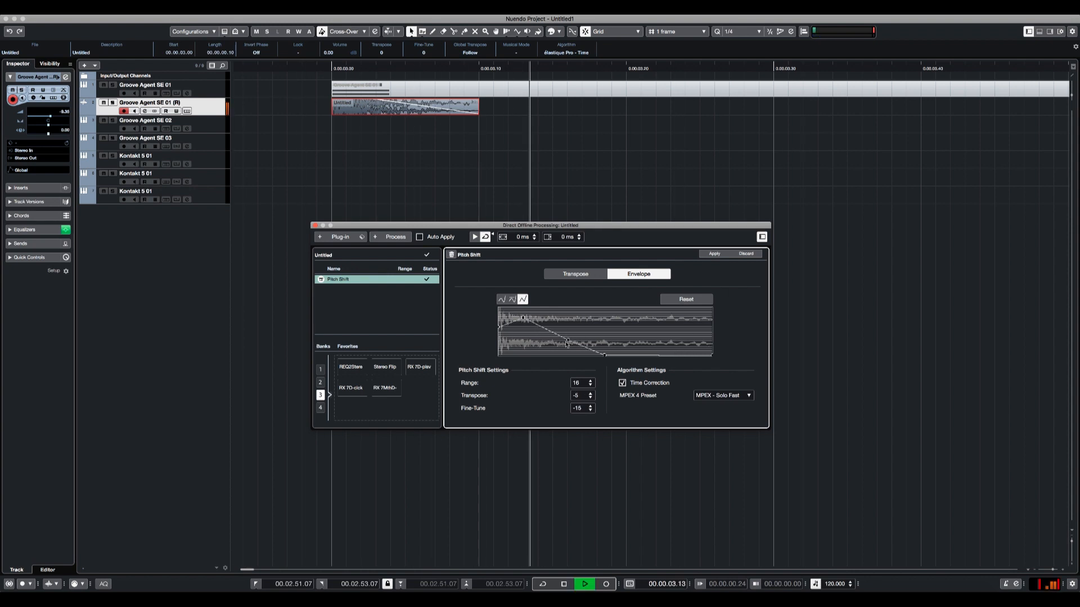
Step: Try an extra pitch envelope point at about -8 semitones and a reduced range of 13, applying and auditioning the result
drag(573, 340, 554, 347)
key(space)
key(space)
click(590, 385)
click(590, 386)
click(590, 385)
key(space)
key(space)
click(714, 255)
key(space)
Step: Restore the pitch shift range to 16 and remove the extra envelope point while auditioning
click(590, 381)
click(590, 382)
click(590, 381)
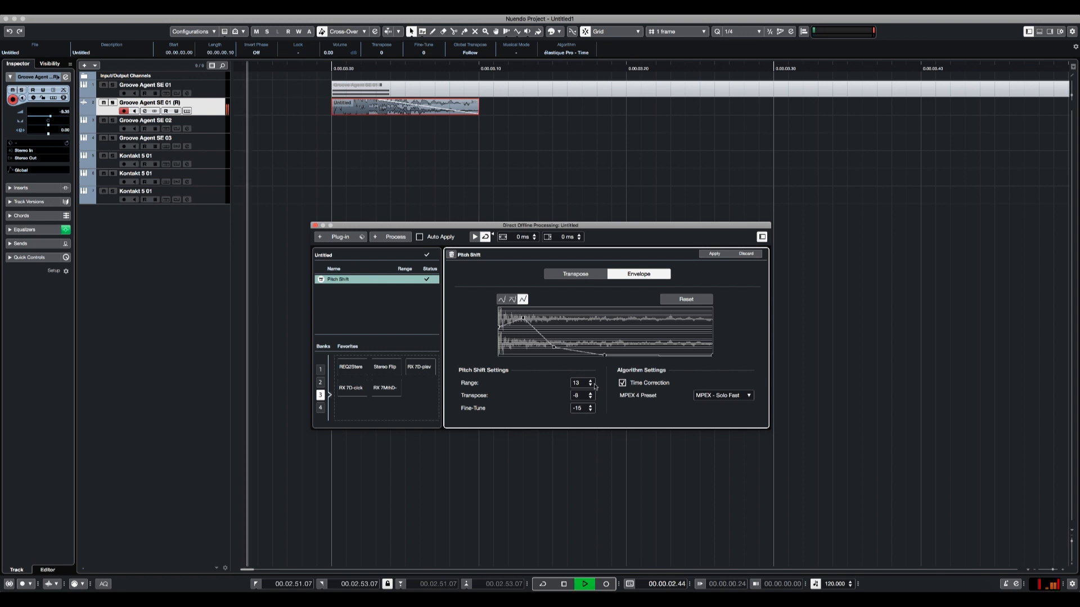
key(space)
click(724, 254)
key(space)
key(space)
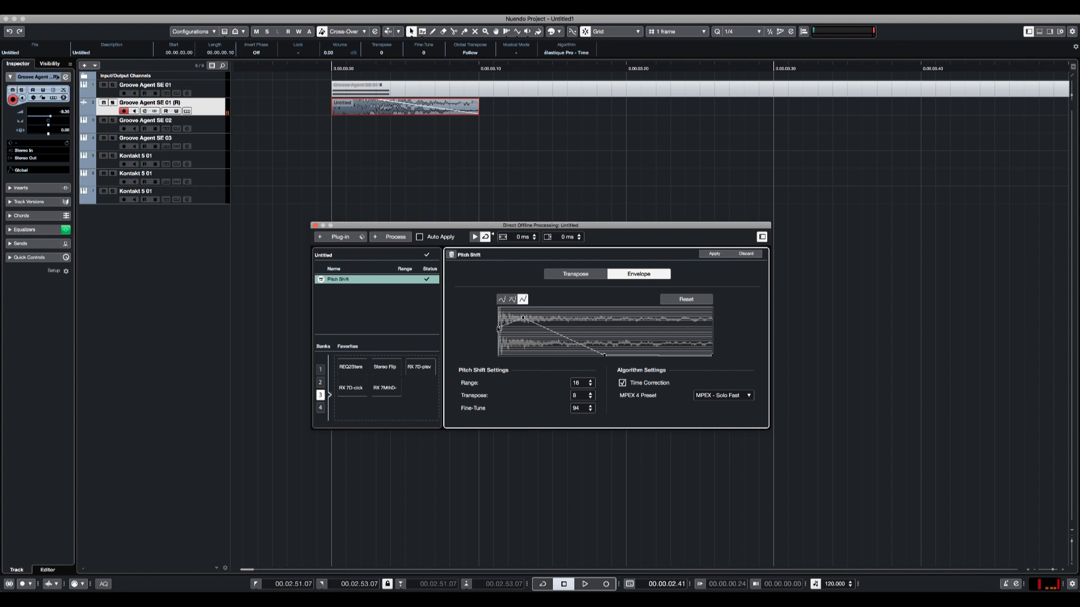
Step: Lower the pitch envelope's start to about 1 semitone, apply the Pitch Shift, and audition the hit repeatedly
key(space)
key(space)
click(719, 254)
key(space)
key(space)
key(space)
key(space)
key(space)
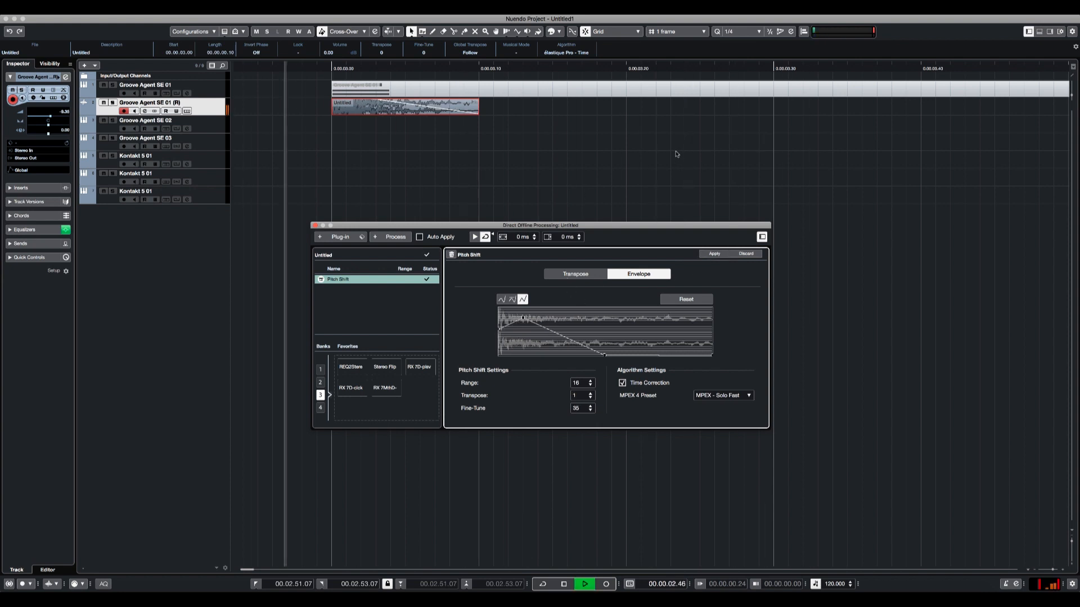
key(space)
Step: Copy the pitch-shifted event further along the same track and remove the Pitch Shift process from the original event
drag(371, 107, 591, 108)
click(417, 109)
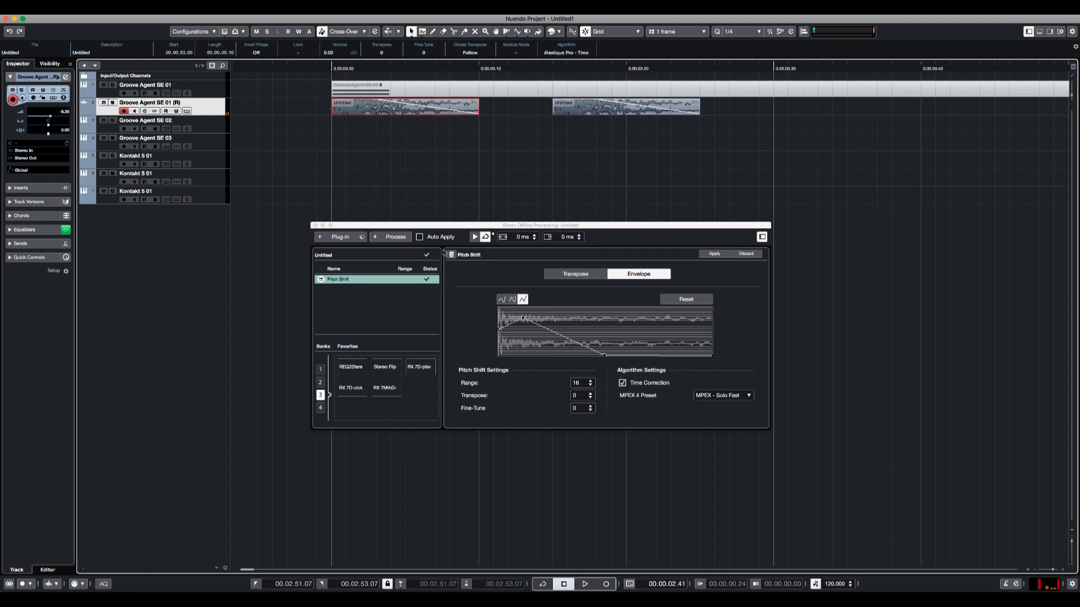
click(453, 256)
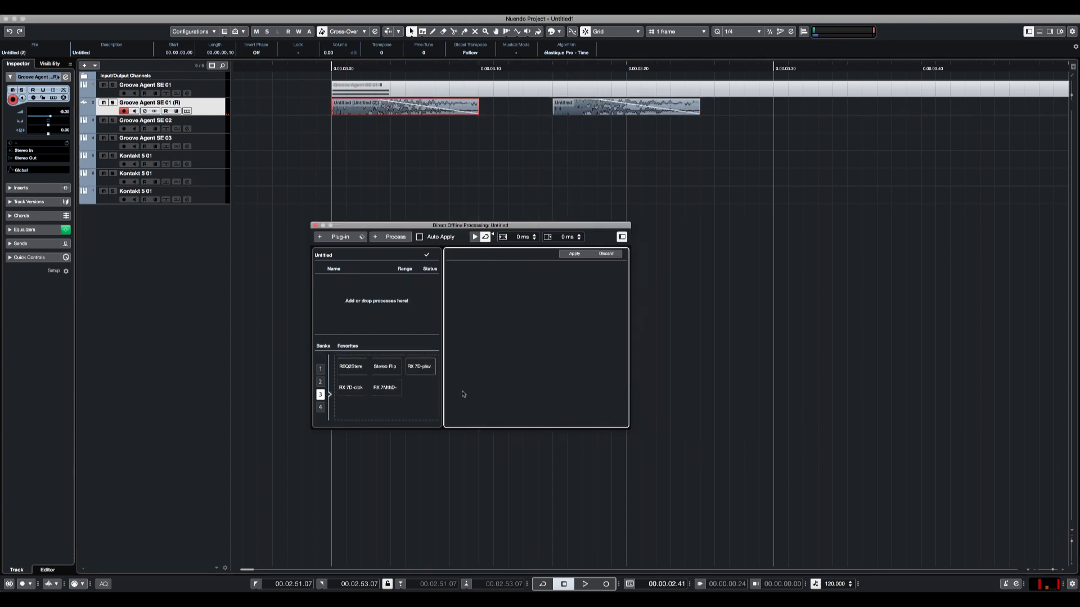
click(572, 111)
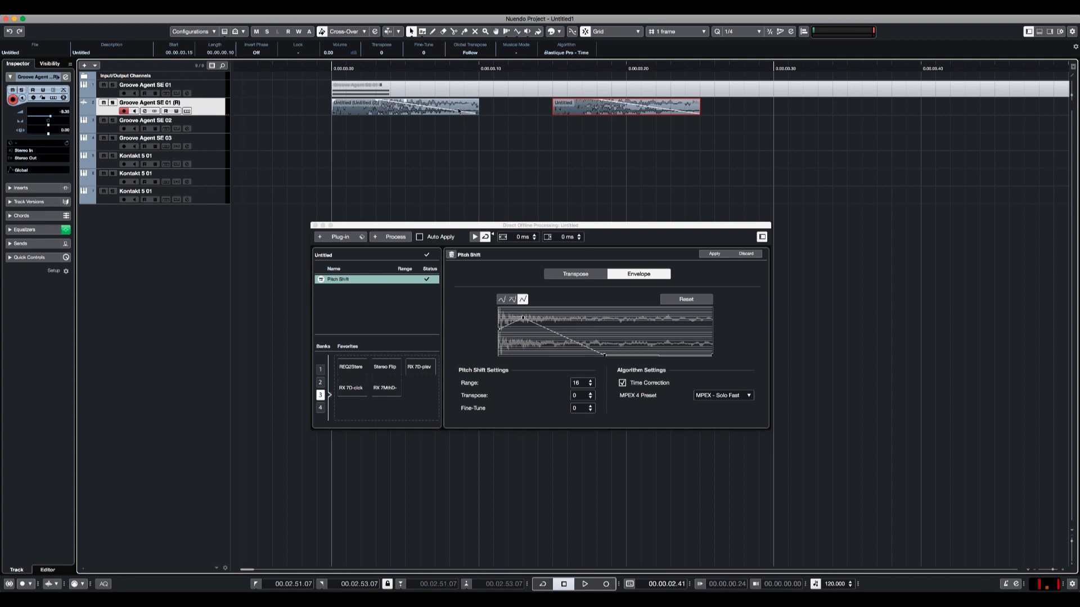
click(459, 111)
Step: Place the playhead just before the first event, solo the rendered track, and play both events to compare them
click(321, 125)
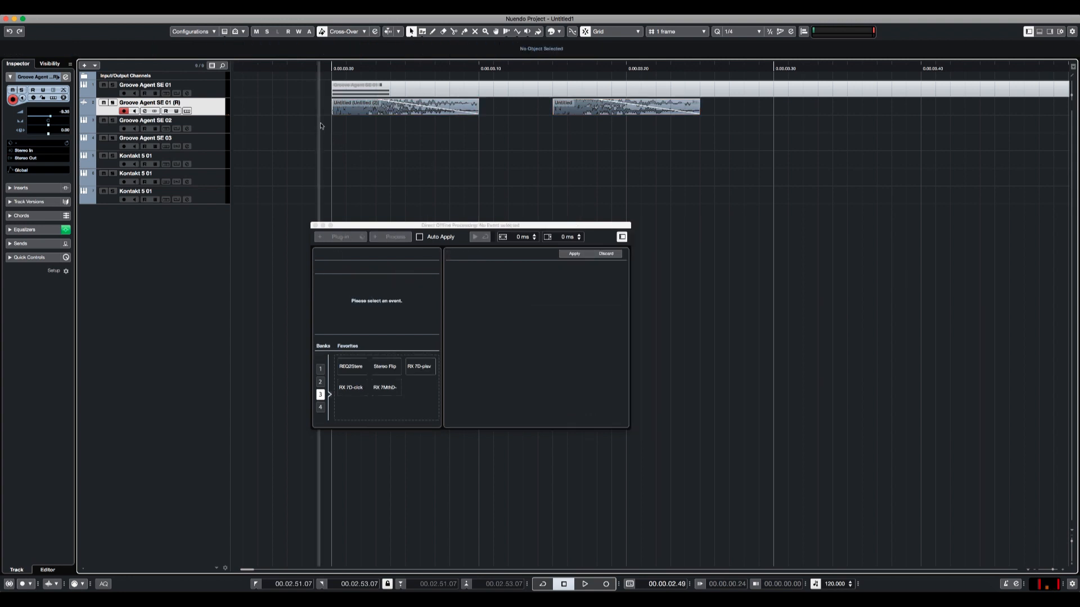
click(113, 104)
key(space)
key(space)
key(space)
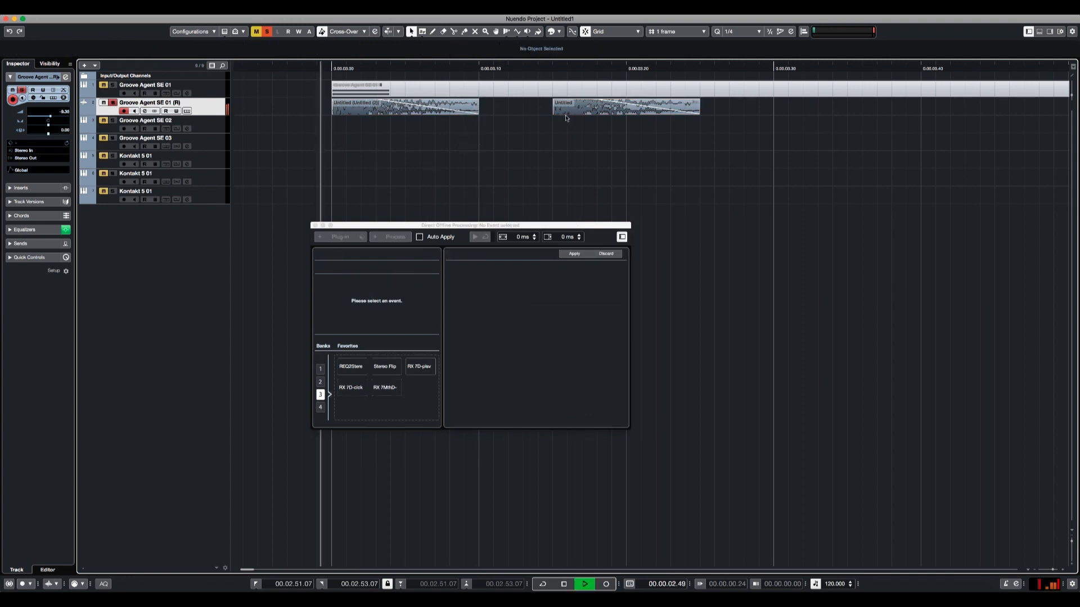
key(space)
key(space)
key(space)
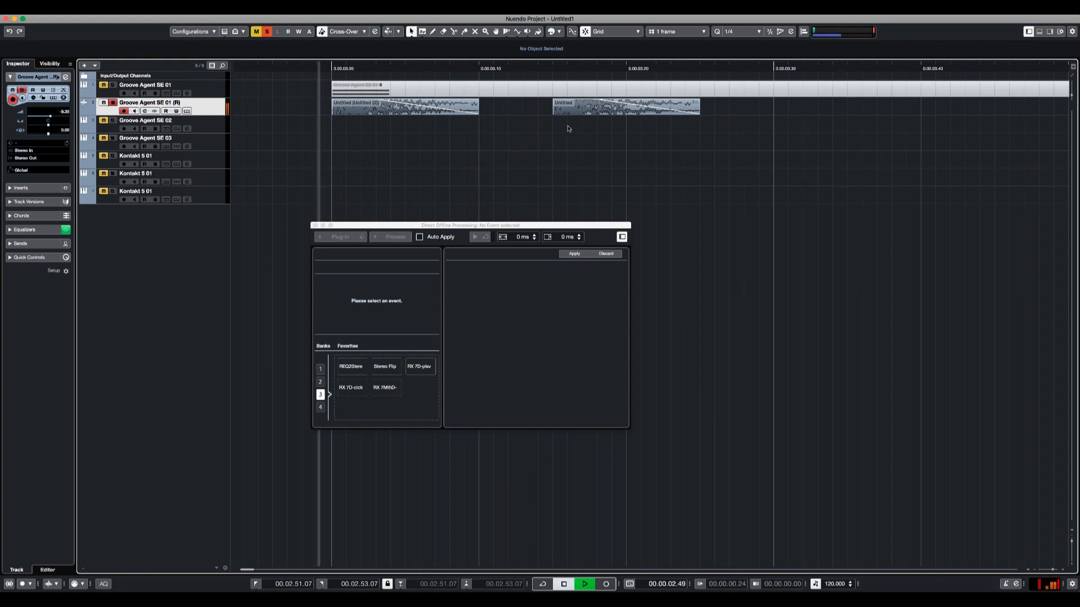
key(space)
Step: Copy the pitch-shifted event further along the same track and bounce the first two events, replacing the originals
click(586, 113)
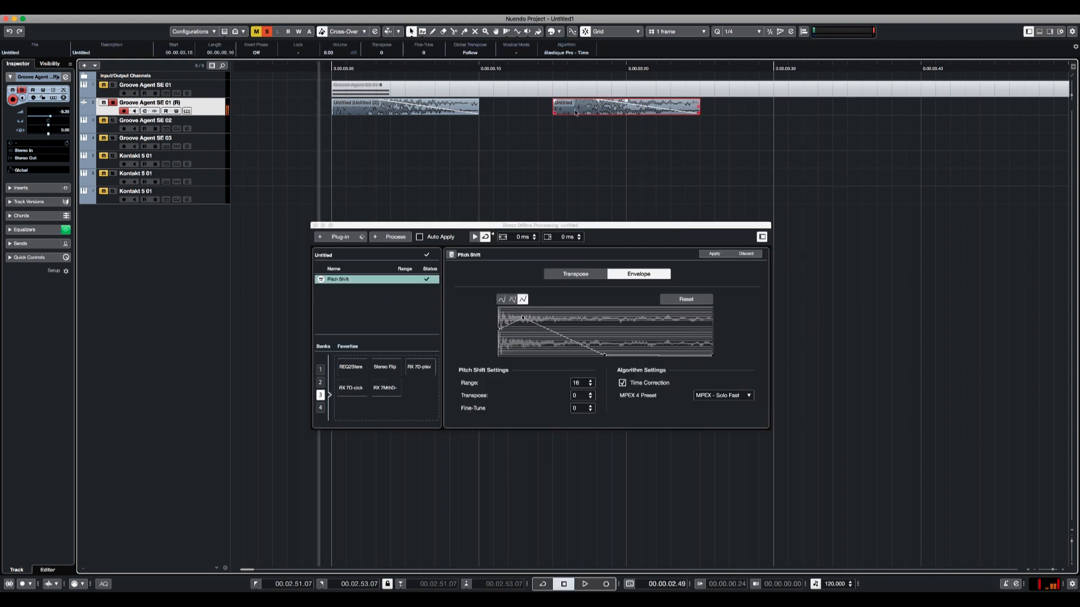
drag(800, 123, 779, 113)
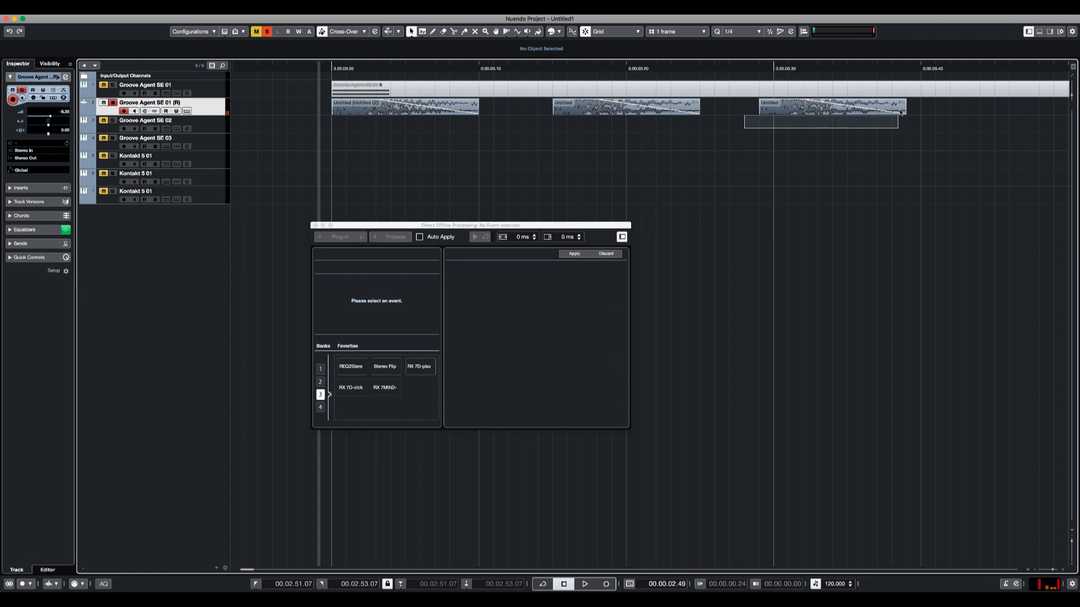
click(471, 109)
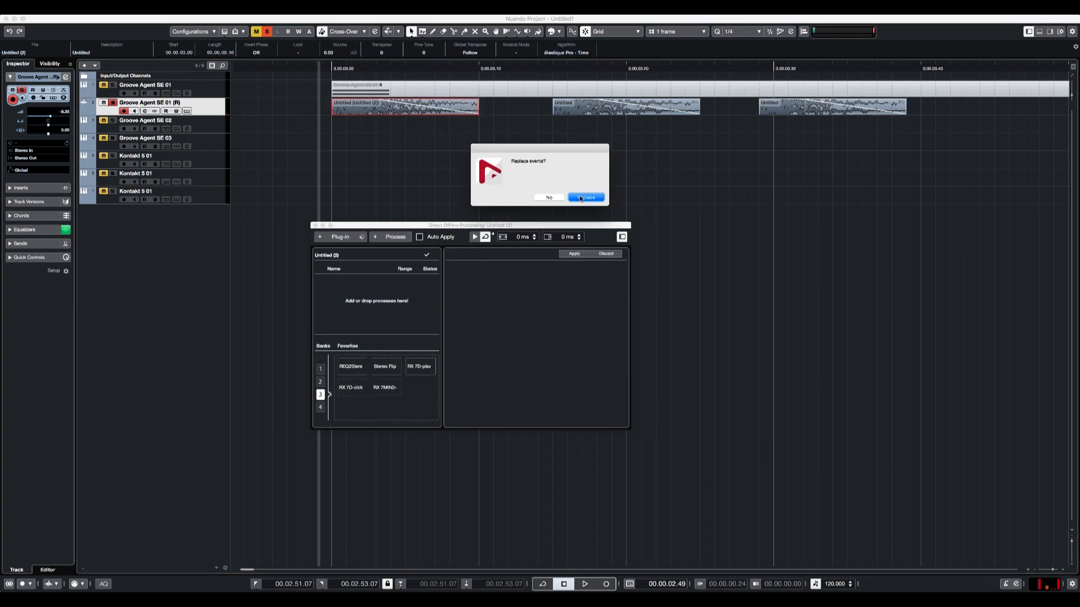
click(581, 198)
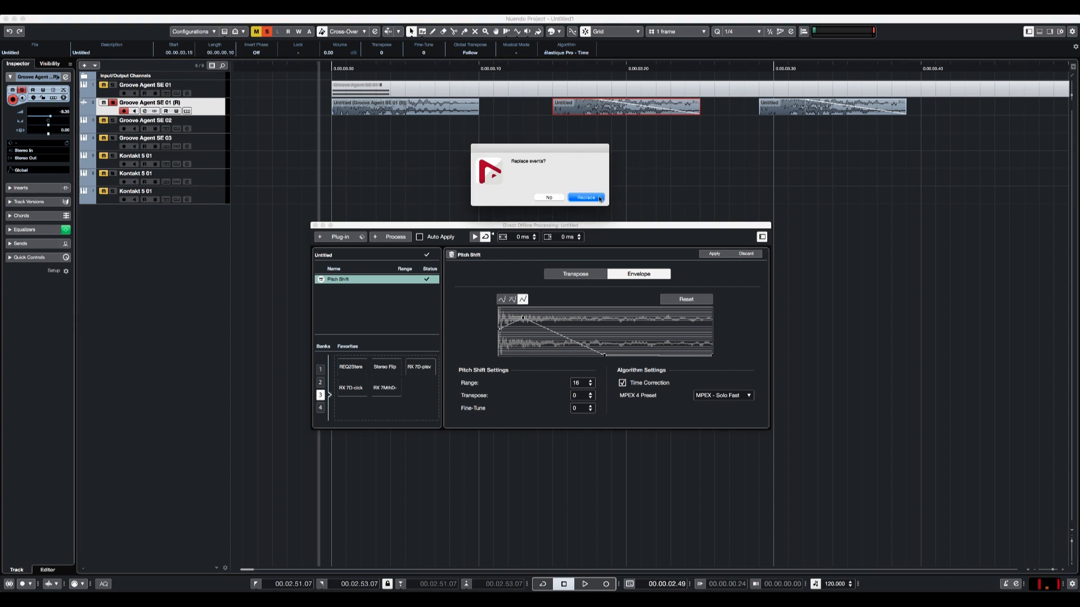
click(586, 197)
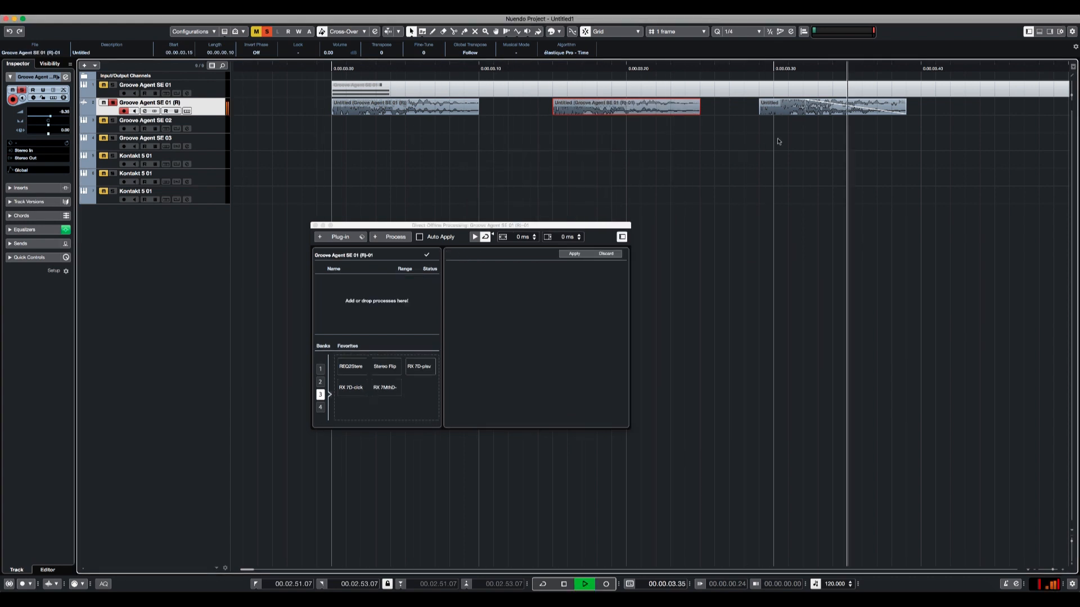
Step: Place the playhead just before the third event and apply its Pitch Shift with the MPEX - Solo Musical preset
click(772, 107)
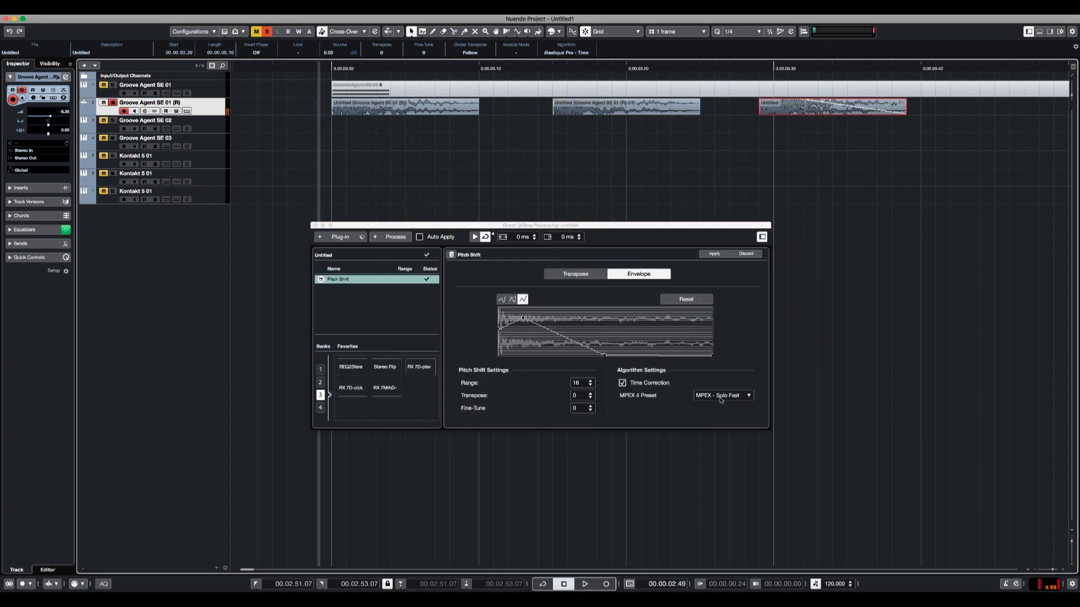
click(721, 396)
click(729, 405)
click(716, 146)
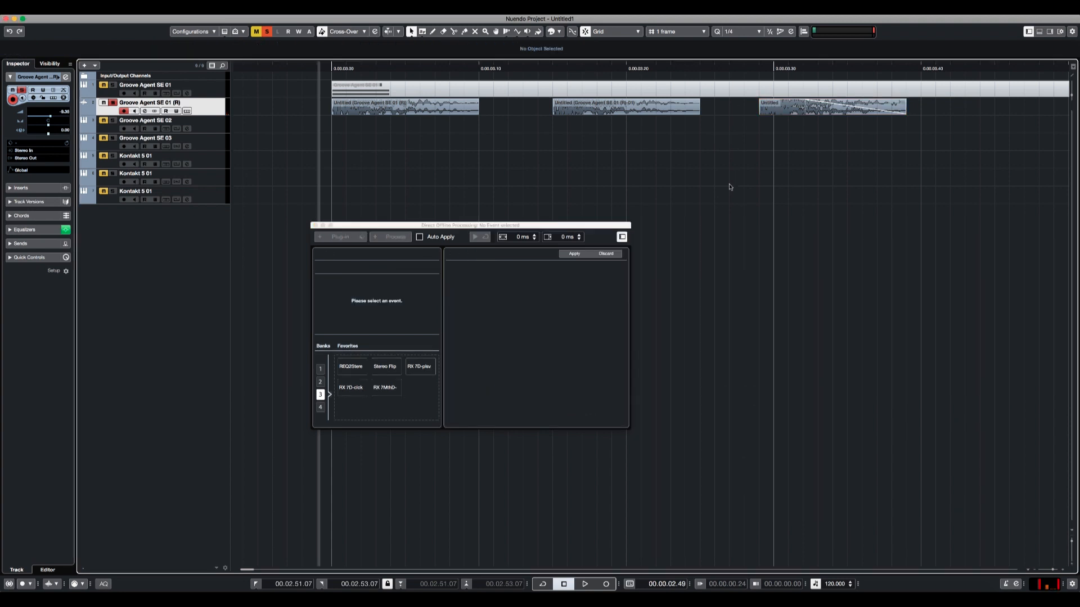
click(746, 119)
click(763, 109)
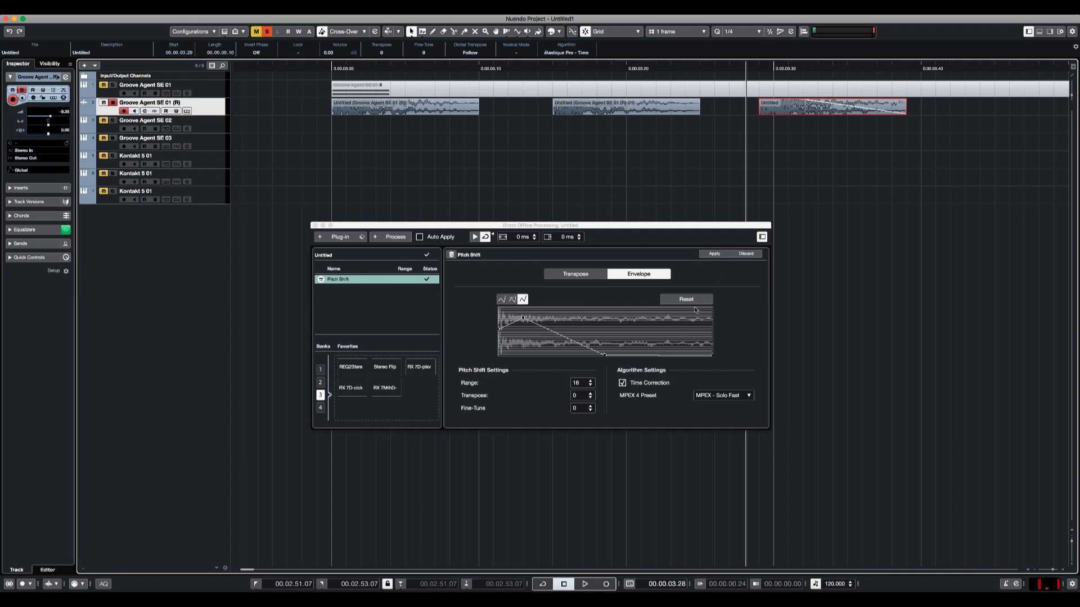
click(720, 398)
click(721, 405)
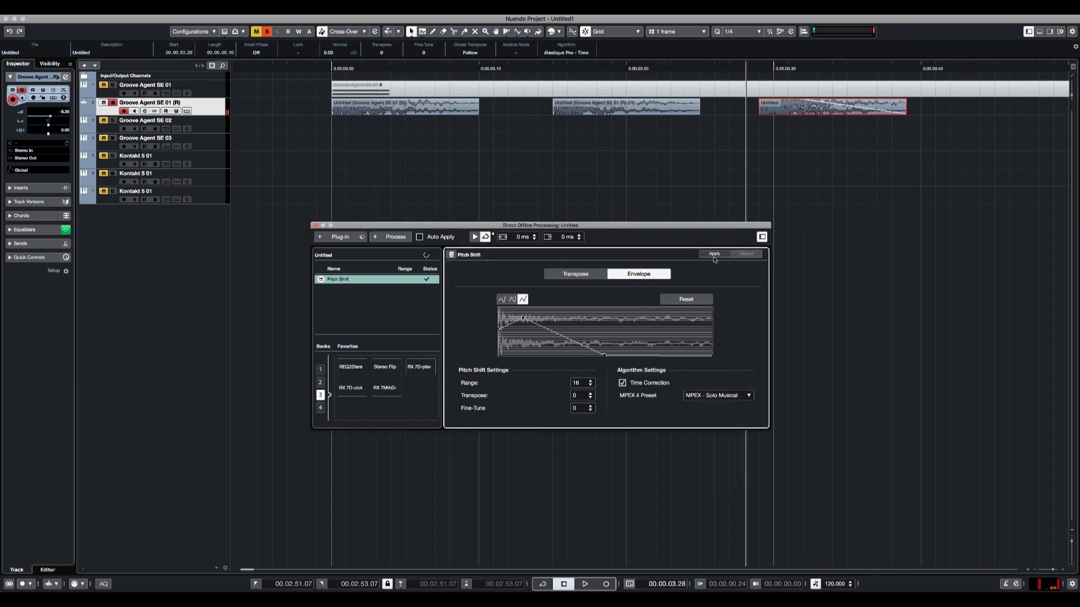
Step: Switch the third event's Pitch Shift preset to MPEX - Poly Fast and audition the processed hit
click(726, 397)
click(728, 403)
key(space)
key(space)
key(space)
key(space)
Step: Copy the third event further along the track and bounce the third event, replacing the original
drag(849, 107, 1034, 104)
click(835, 115)
scroll(832, 202, right, 5)
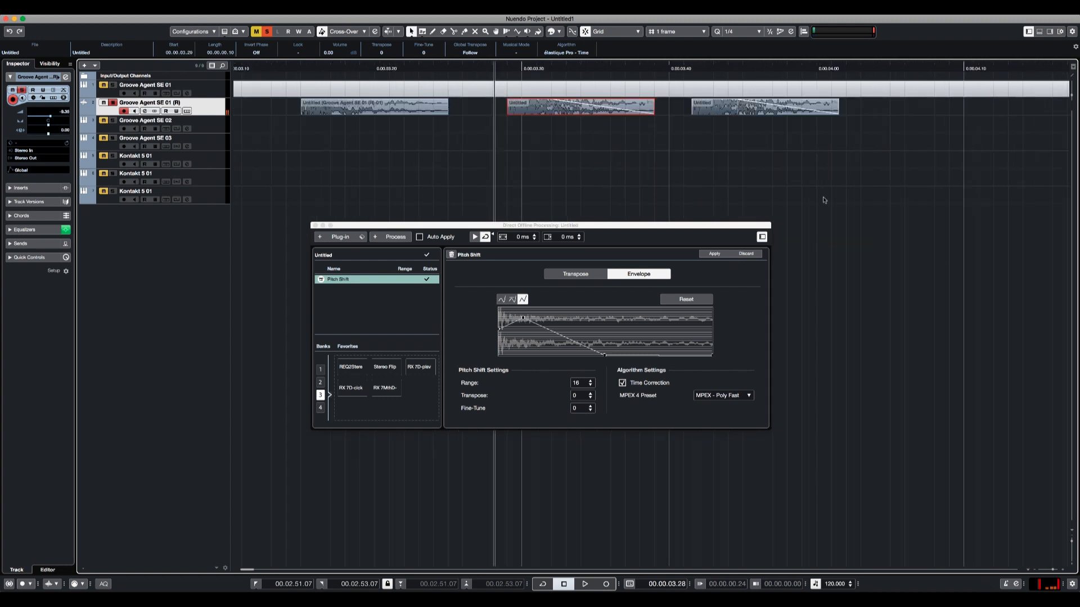
key(super+b)
click(585, 198)
Step: Apply the MPEX - Preview Formant preset to the fourth event's Pitch Shift and audition it
click(710, 111)
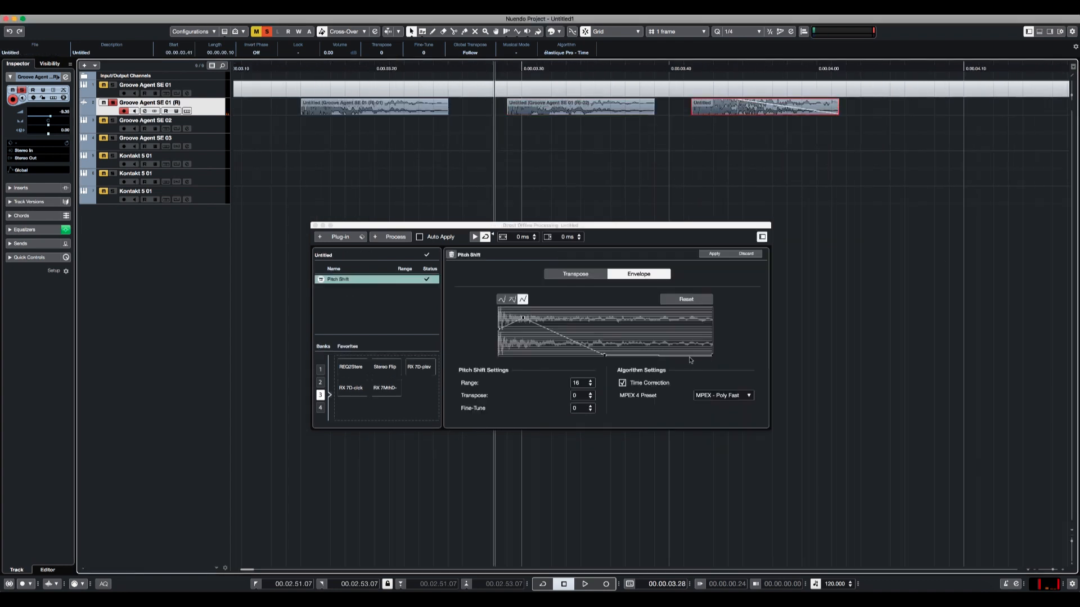
click(737, 395)
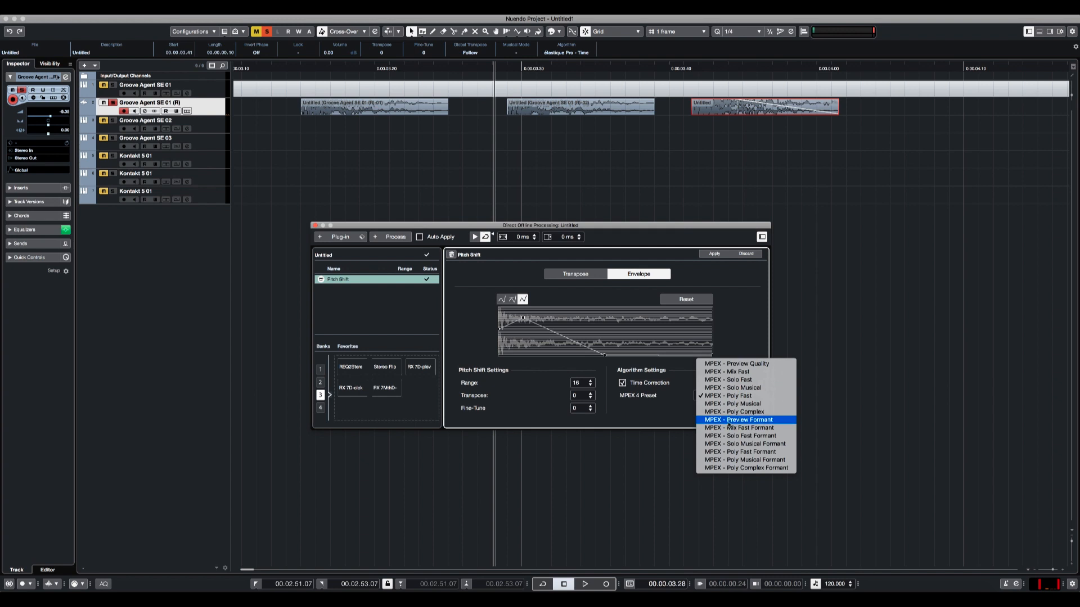
key(Return)
click(714, 254)
key(space)
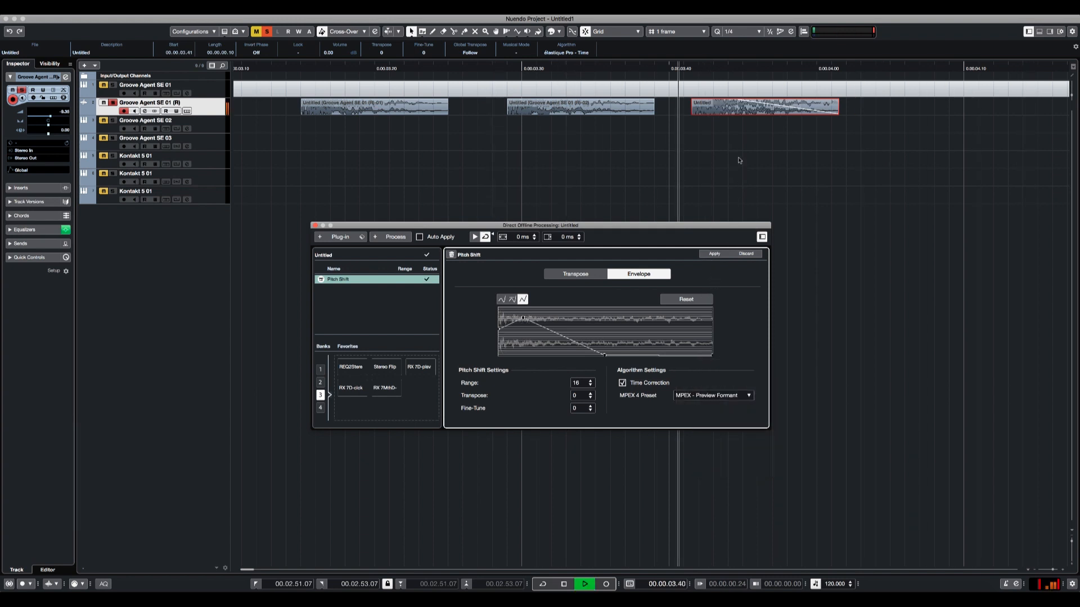
key(space)
Step: Place the playhead just before the fourth event, set its Pitch Shift preset to MPEX - Solo Fast Formant, and audition it
click(729, 398)
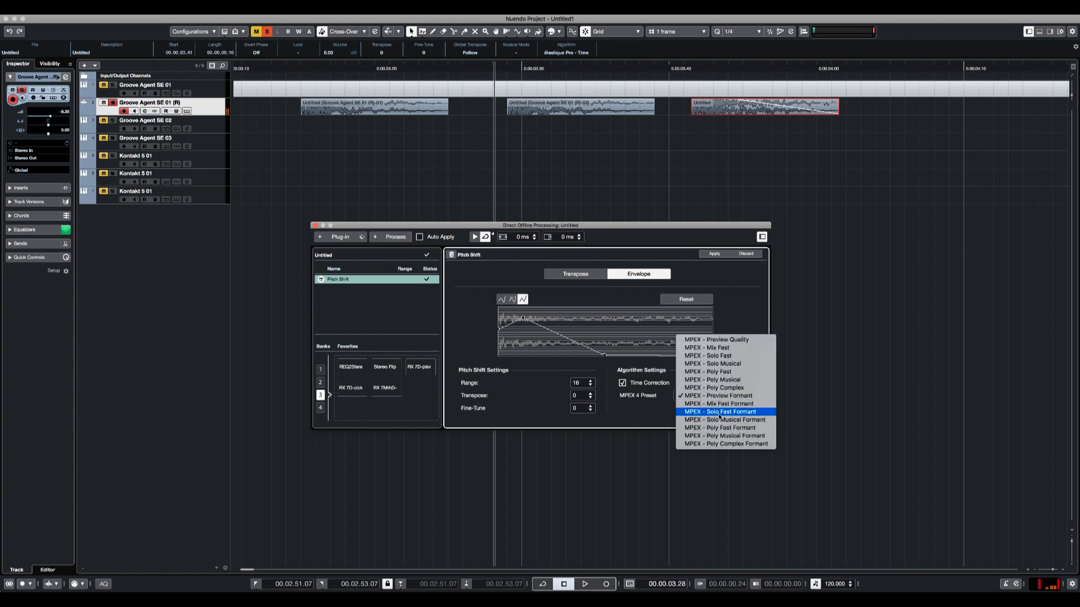
click(719, 414)
click(683, 146)
click(737, 107)
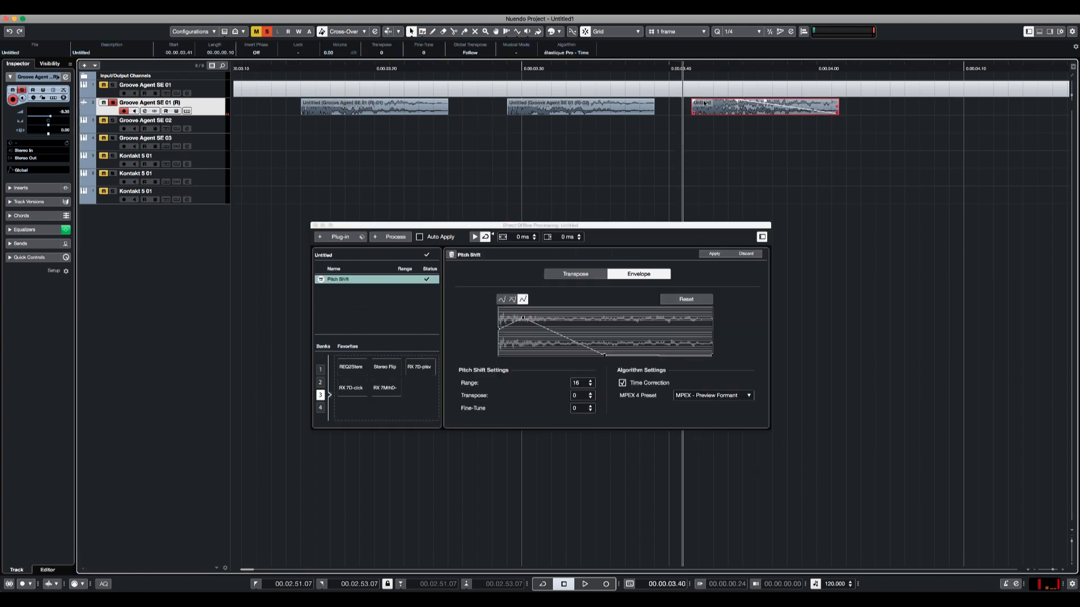
click(711, 269)
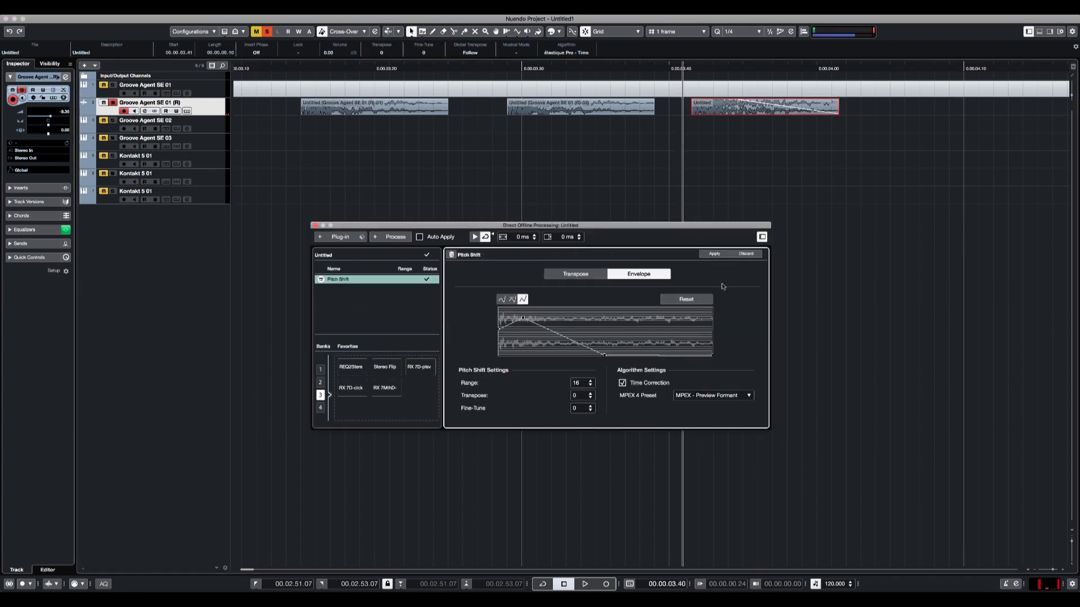
click(710, 396)
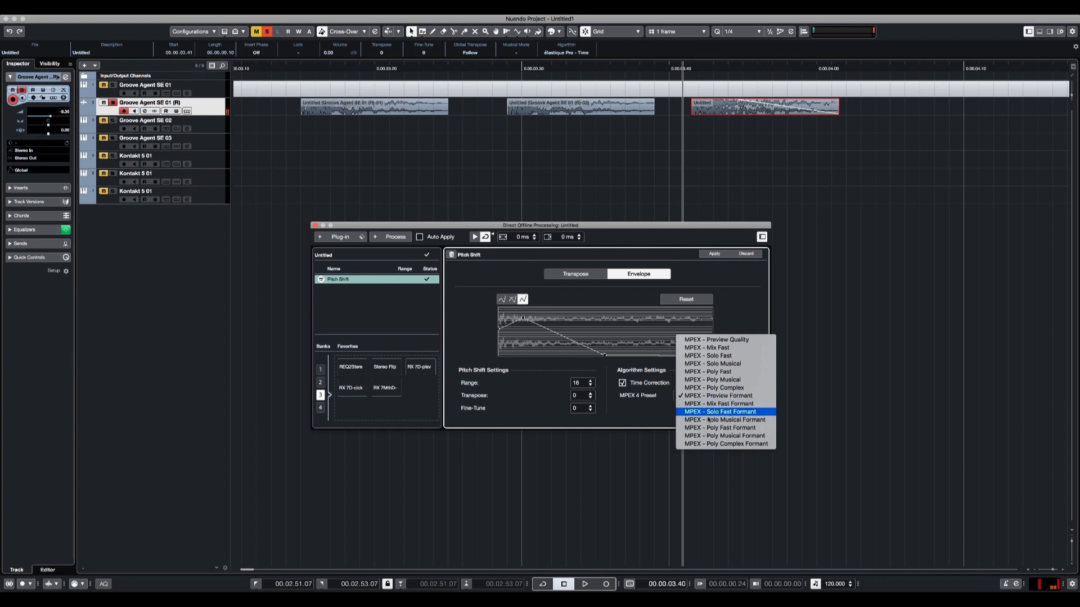
click(709, 414)
key(space)
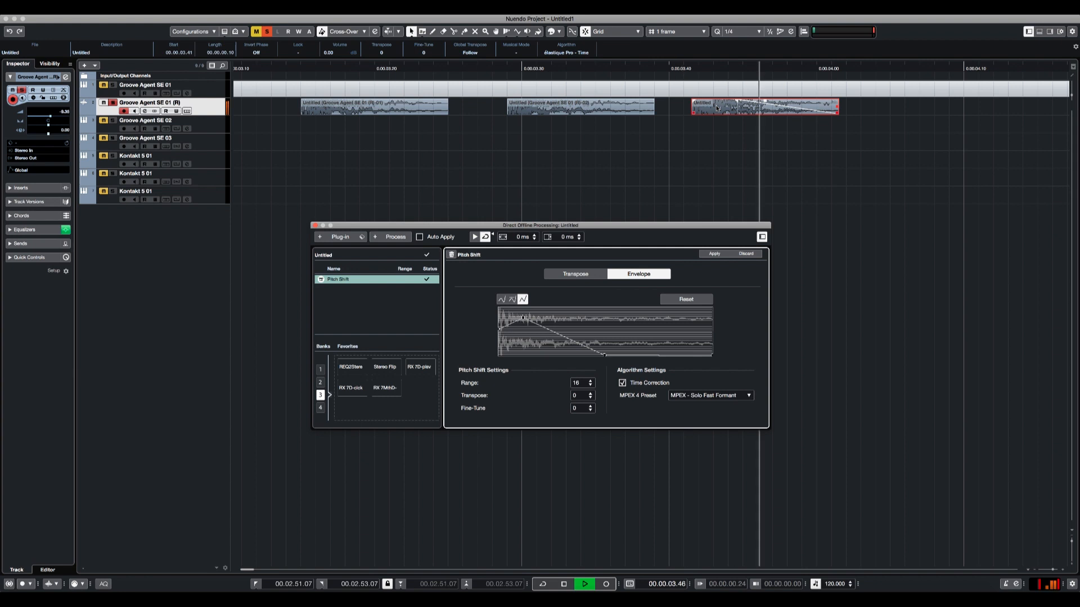
key(space)
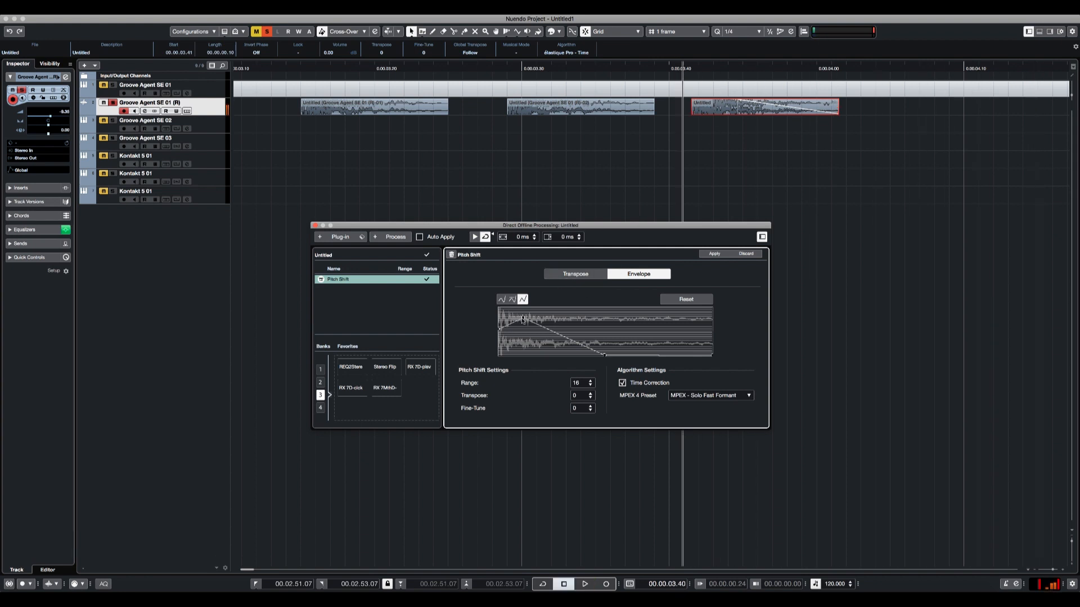
Step: Move the fourth event's pitch envelope peak earlier and up to about 13 semitones, apply it, and audition the hit
drag(513, 313, 509, 312)
click(714, 255)
key(space)
key(space)
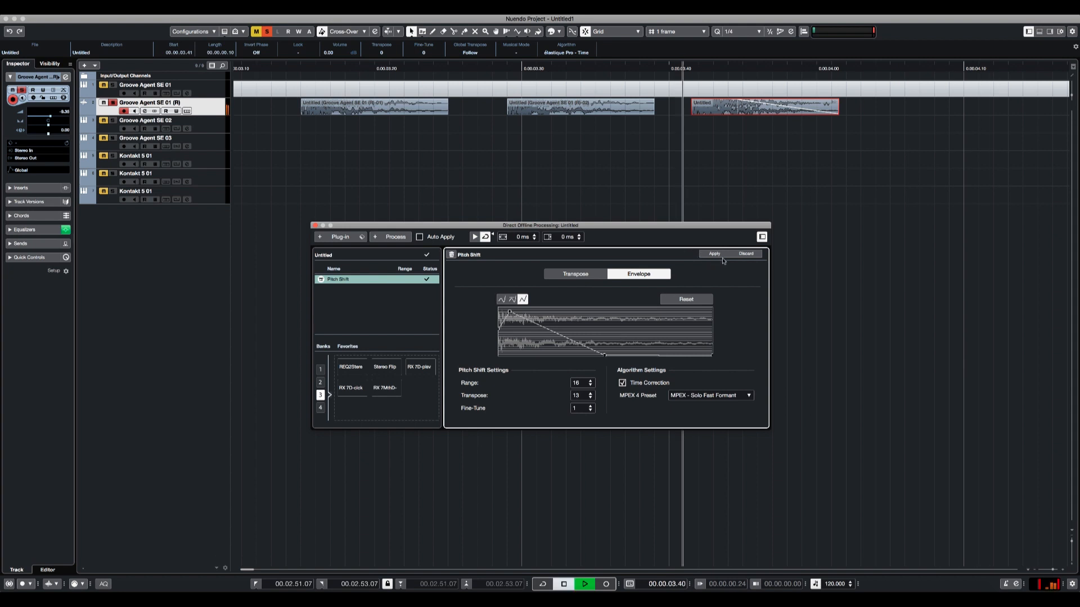
key(space)
Step: Bounce the fourth event, replacing the original, play it, and close the Direct Offline Processing window
key(alt+b)
key(Return)
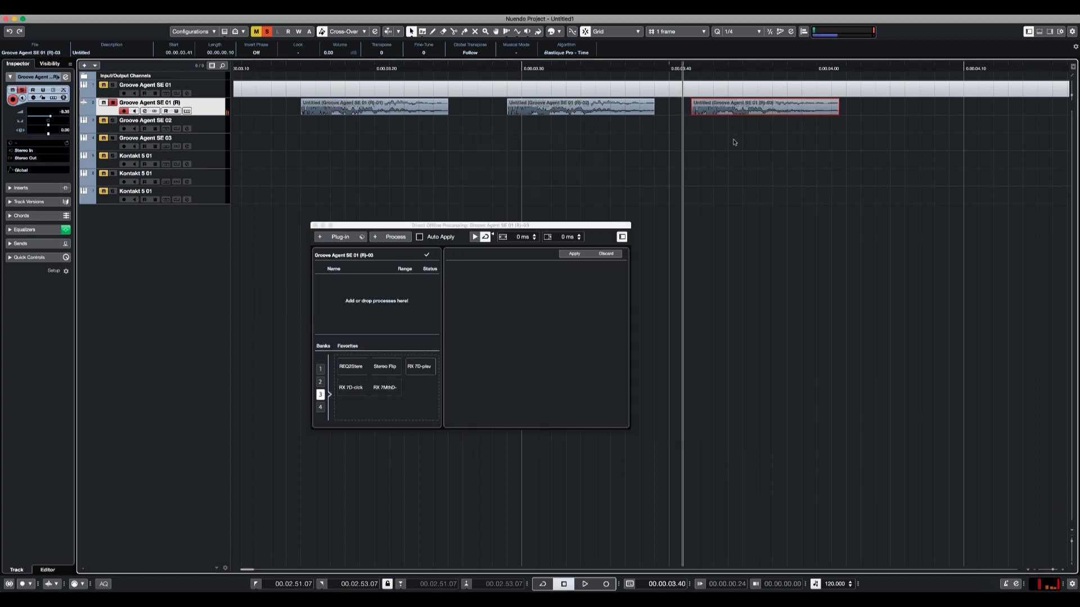
key(space)
click(316, 226)
key(g)
key(g)
key(g)
key(g)
key(g)
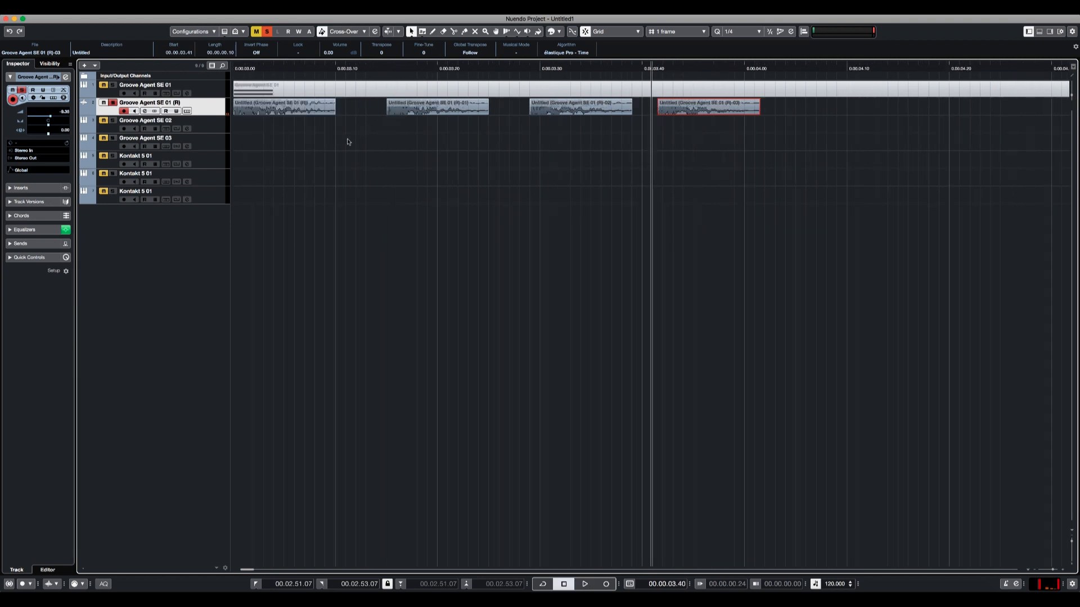
key(h)
click(335, 144)
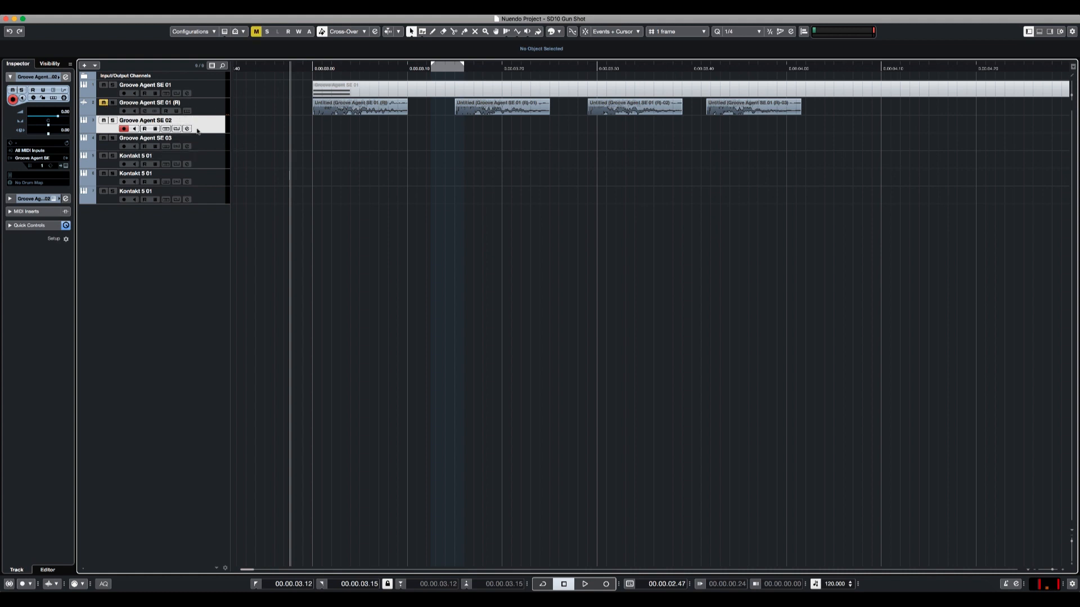
Step: Open the instrument of the Groove Agent SE 02 track, clear the kit search, and load the Willow Crest kit
click(65, 166)
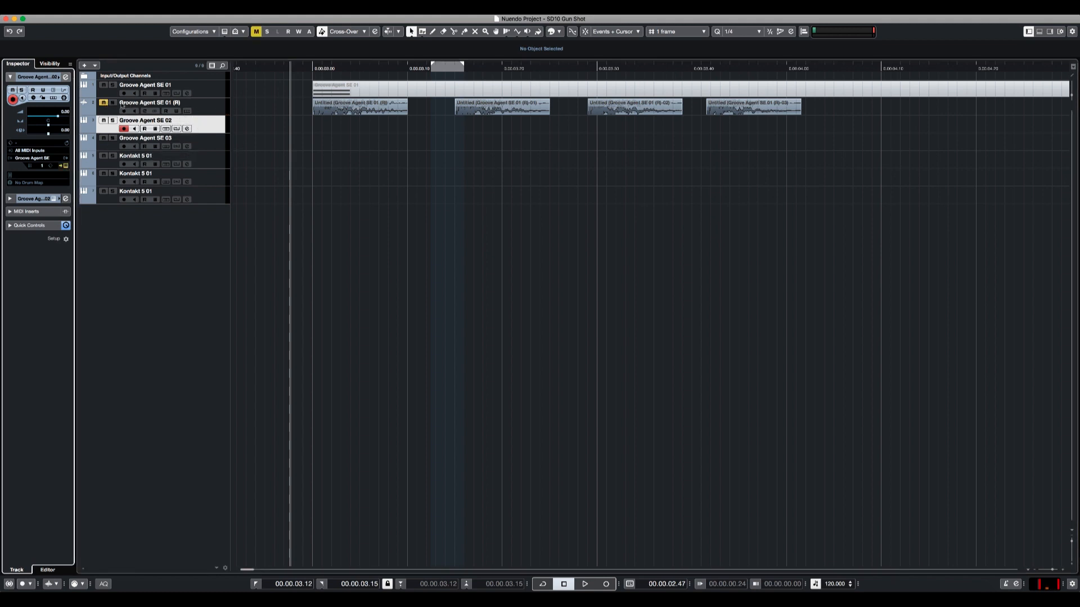
click(305, 69)
click(574, 132)
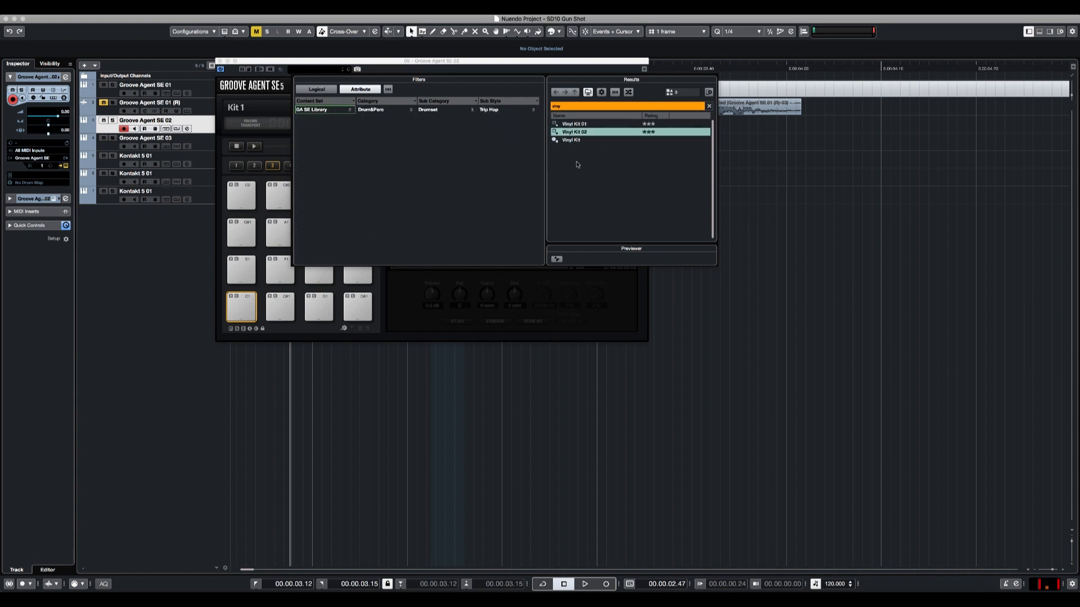
click(581, 106)
click(709, 106)
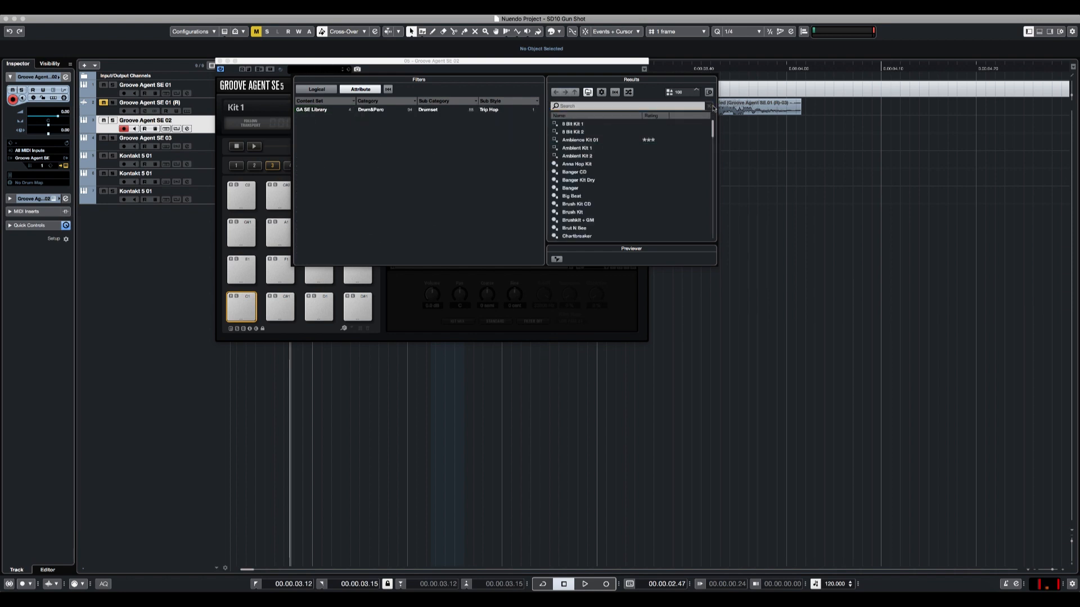
scroll(599, 173, down, 3)
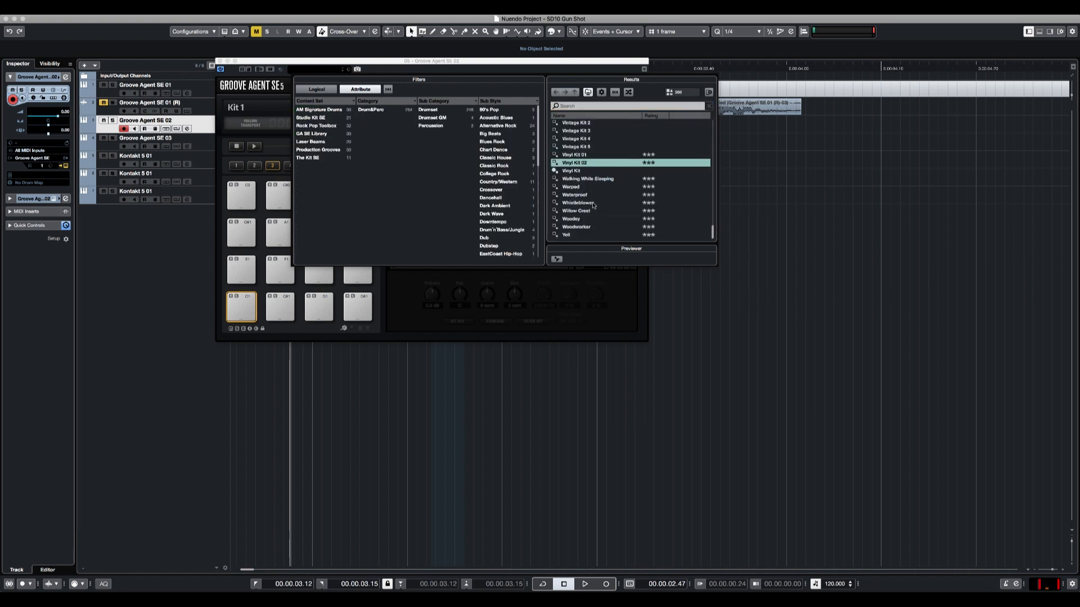
click(592, 210)
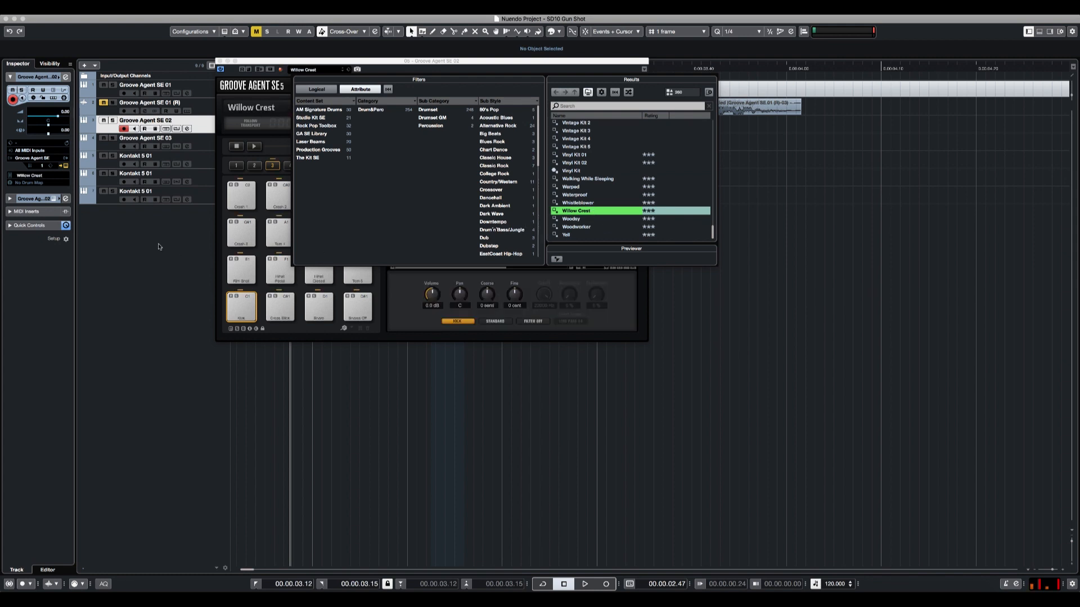
Step: Audition the kick and hi-hat pedal pads of the Willow Crest kit
click(246, 322)
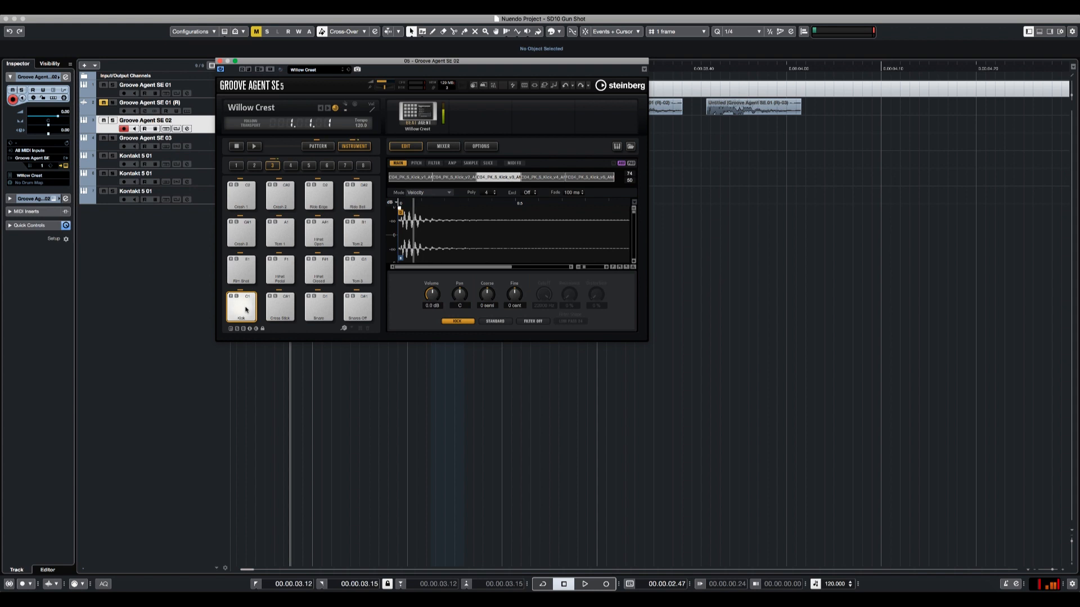
click(271, 266)
click(271, 267)
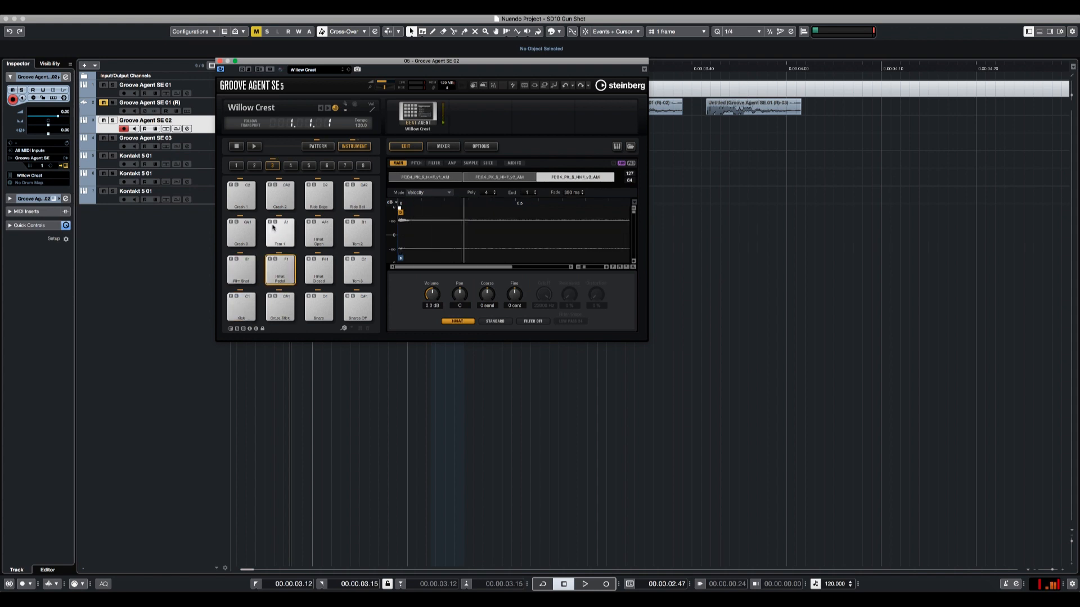
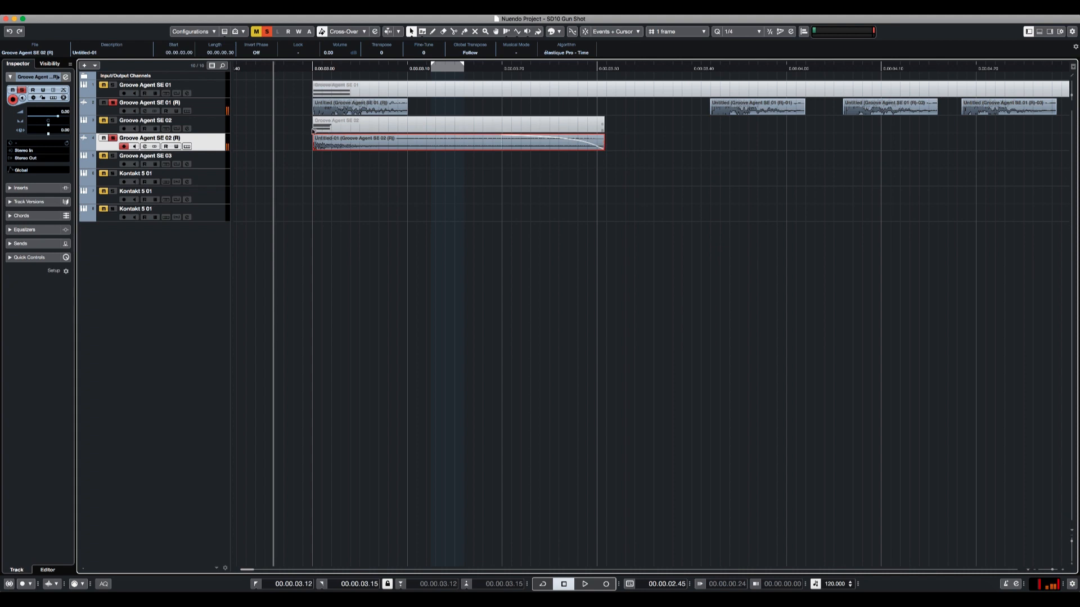
Step: Open the instrument of the first Kontakt 5 01 track and load Action Strikes - Hits.nki from the Action Strikes library
click(217, 163)
click(217, 181)
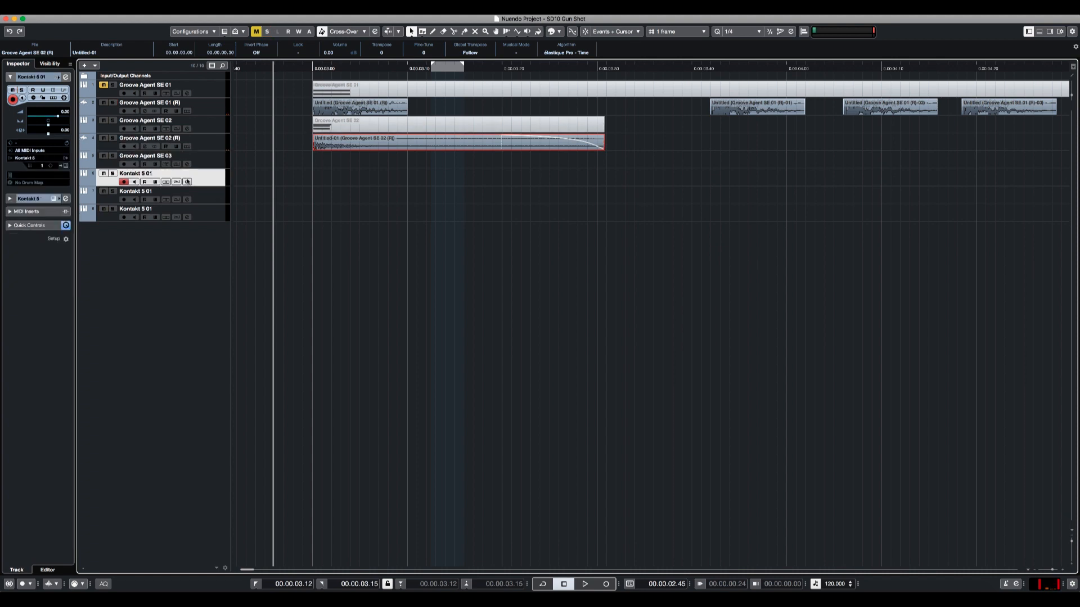
click(66, 166)
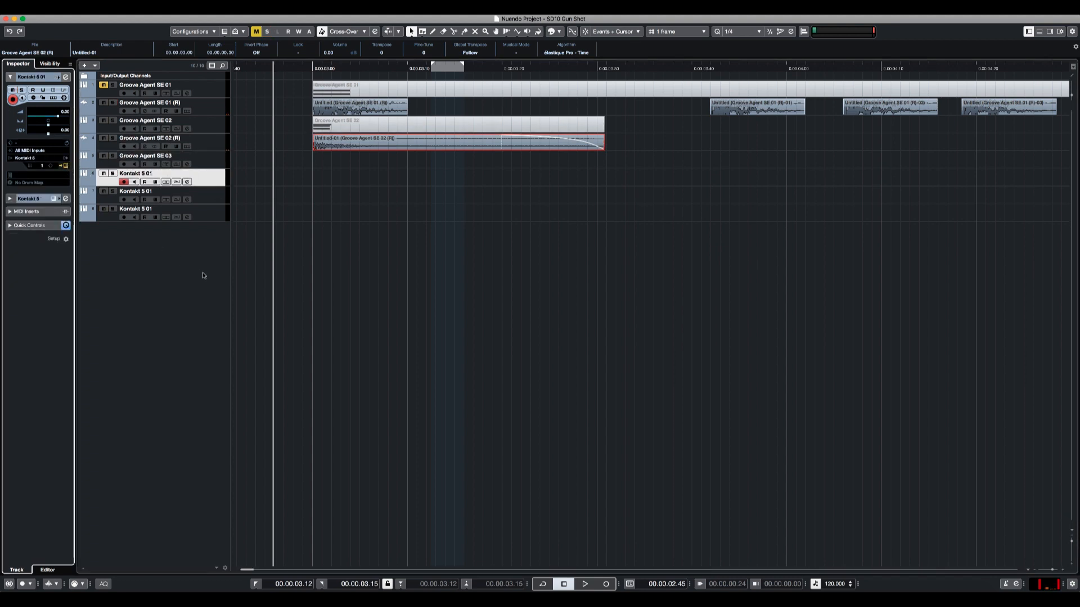
scroll(454, 322, down, 10)
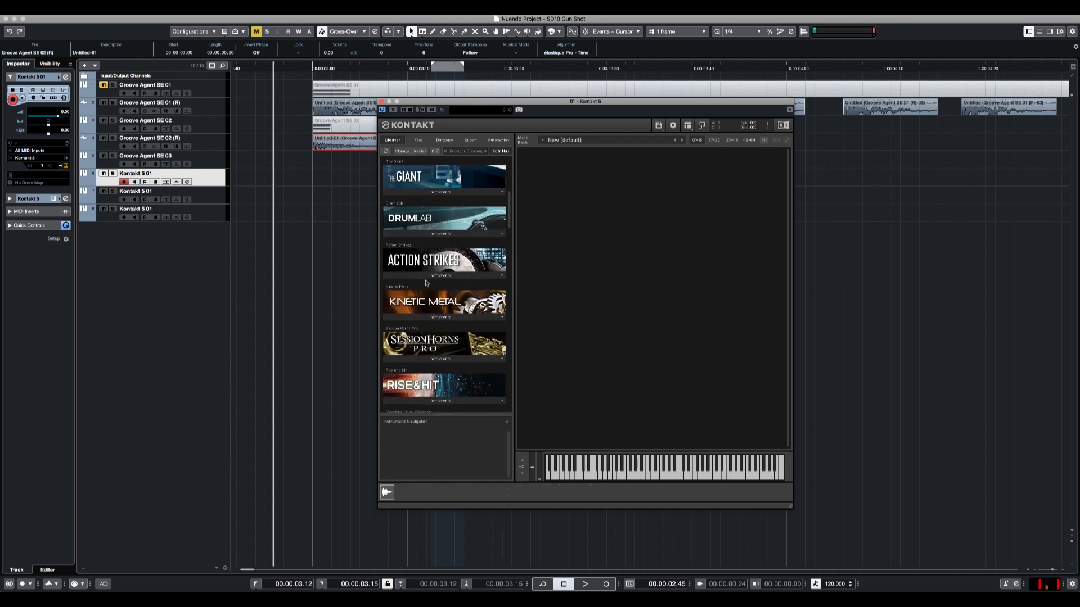
scroll(417, 332, down, 3)
scroll(416, 330, up, 3)
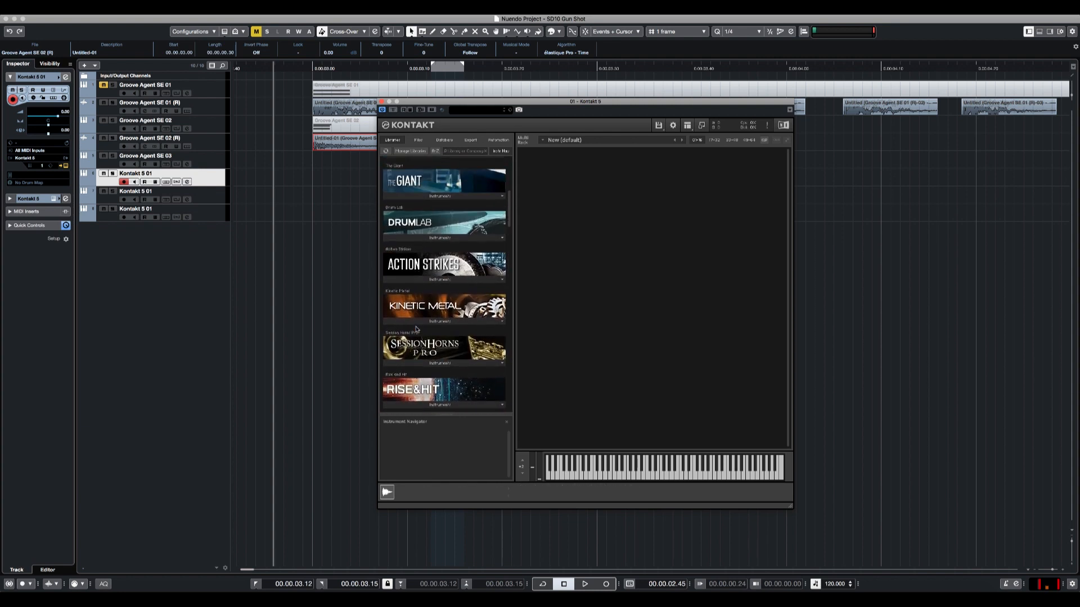
click(421, 280)
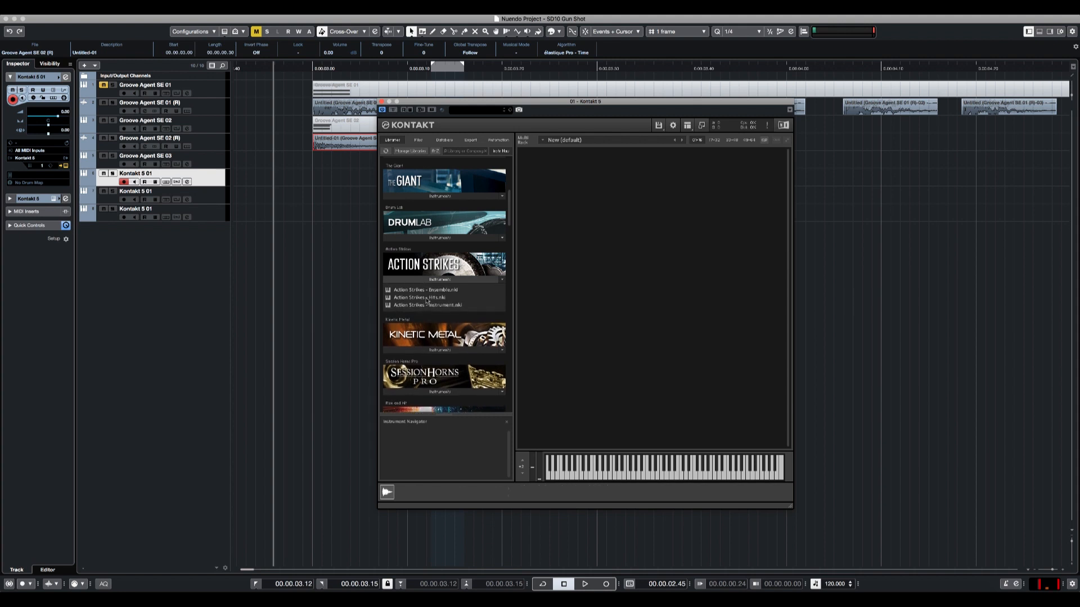
drag(427, 299, 585, 252)
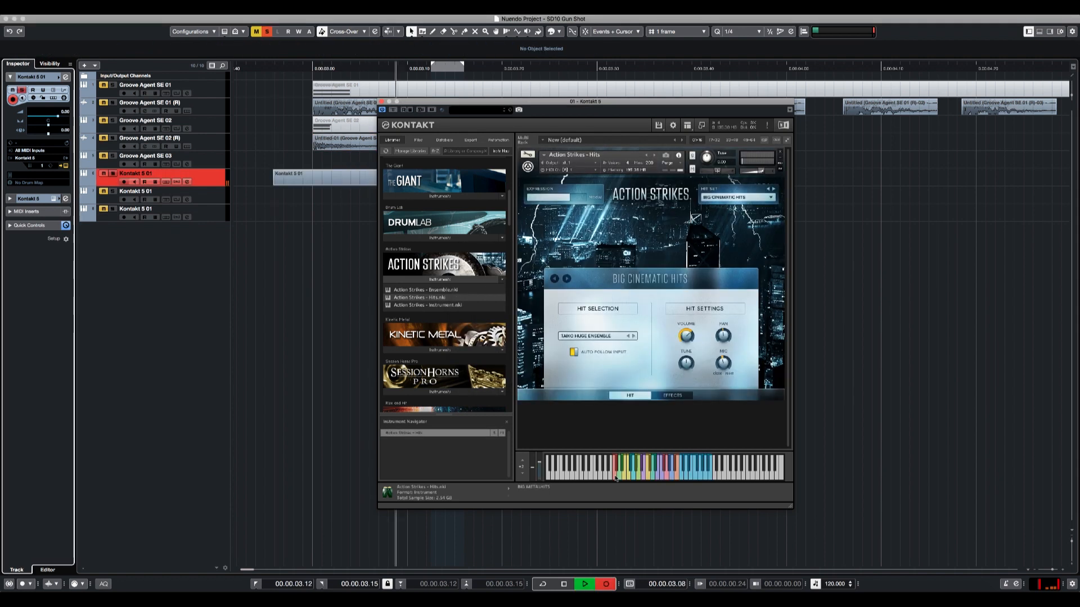
Step: Record the Taiko Full Ensemble hit on the Kontakt track, close Kontakt, and render the recording in place
click(615, 478)
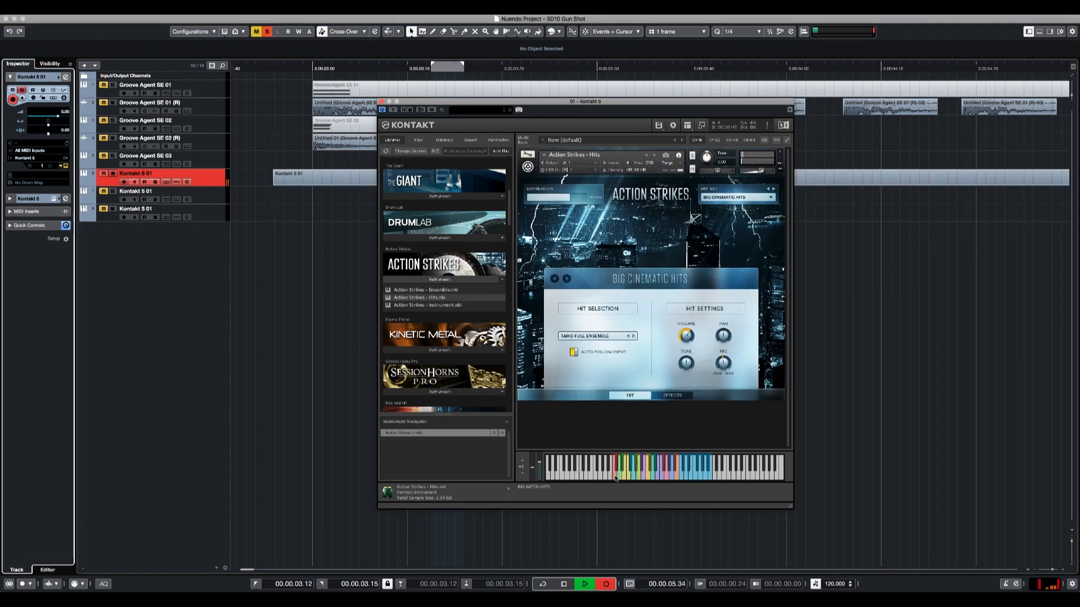
key(space)
key(super+w)
key(alt+r)
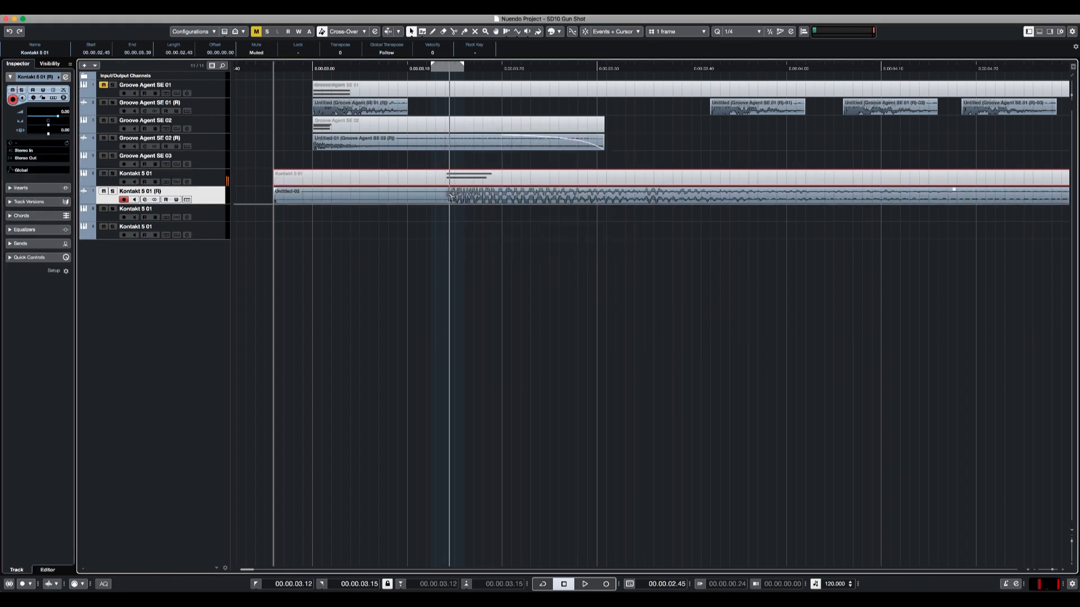
Step: Cut off the silence before the rendered Kontakt hit and align its start with the other layers at 00.00.03.00
click(425, 198)
key(Delete)
key(space)
key(space)
drag(563, 202, 446, 204)
click(366, 146)
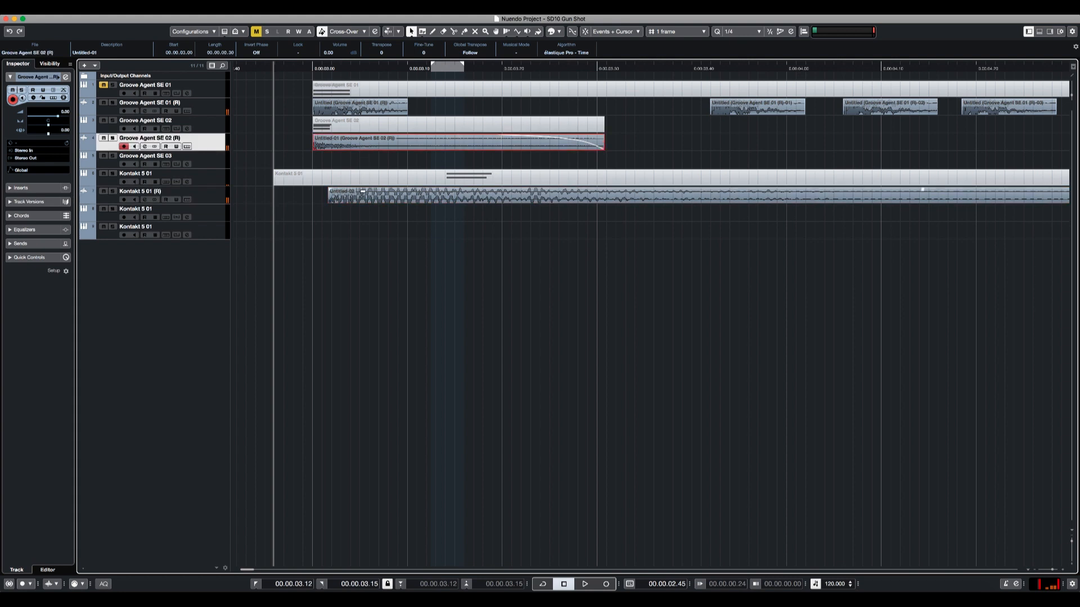
drag(363, 194, 347, 194)
Step: Audition the aligned hits together and in solo, with the whole Kontakt event in view
key(space)
key(space)
key(s)
key(space)
key(g)
key(g)
key(g)
key(space)
Step: Set the low-cut slope of the Kontakt 5 01 (R) channel to 48 dB/Oct and raise its cutoff frequency during playback
click(209, 202)
key(e)
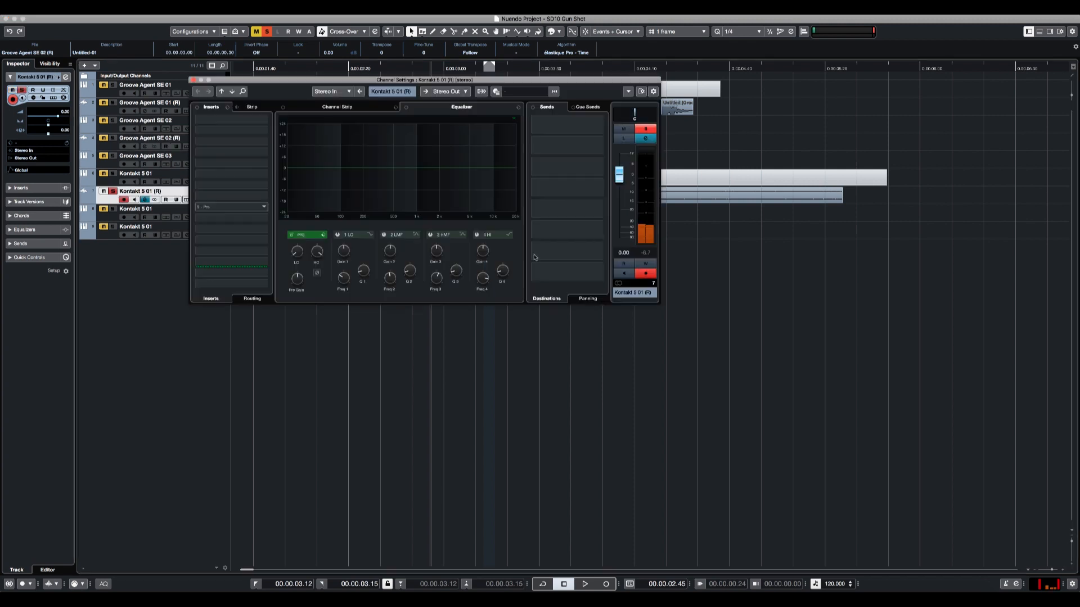
right_click(300, 255)
mouse_move(416, 286)
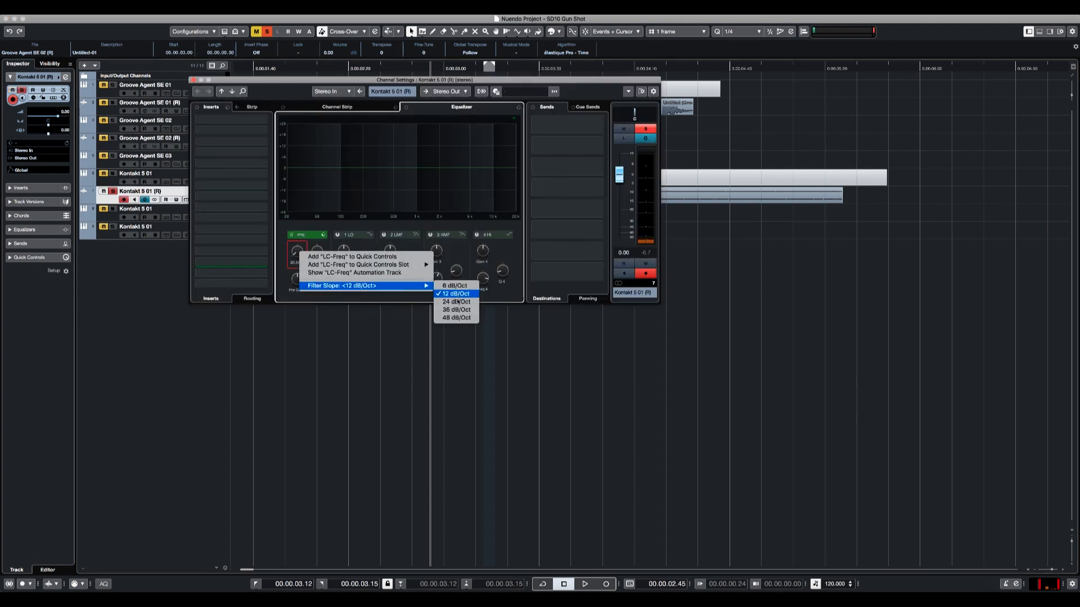
click(457, 318)
key(space)
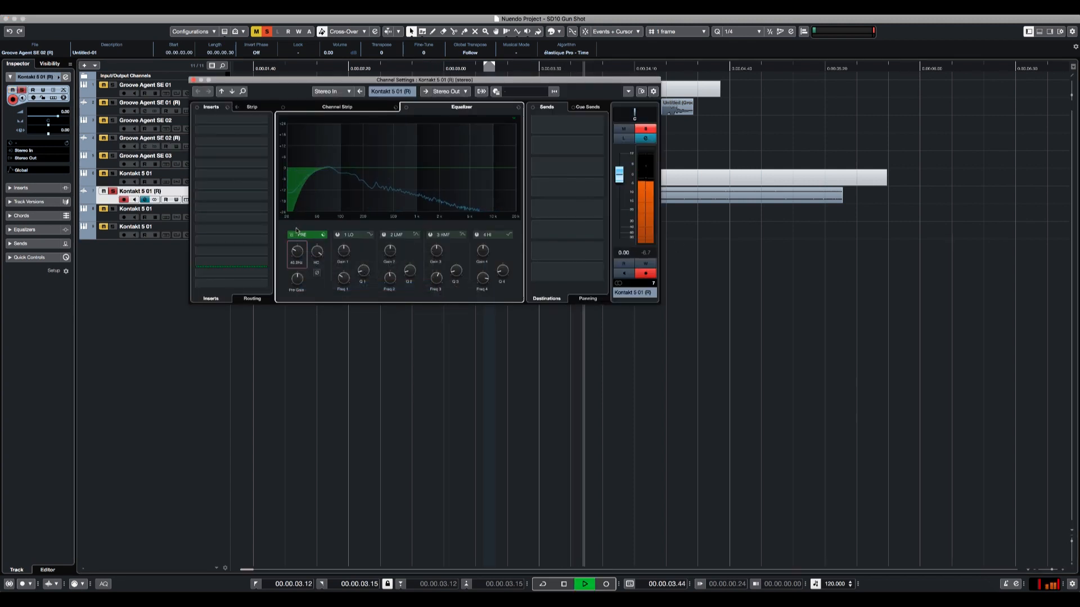
key(space)
Step: Boost EQ band 2 by about 7 dB between 500 Hz and 1 kHz while playing, and close the channel settings
key(space)
drag(345, 169, 403, 155)
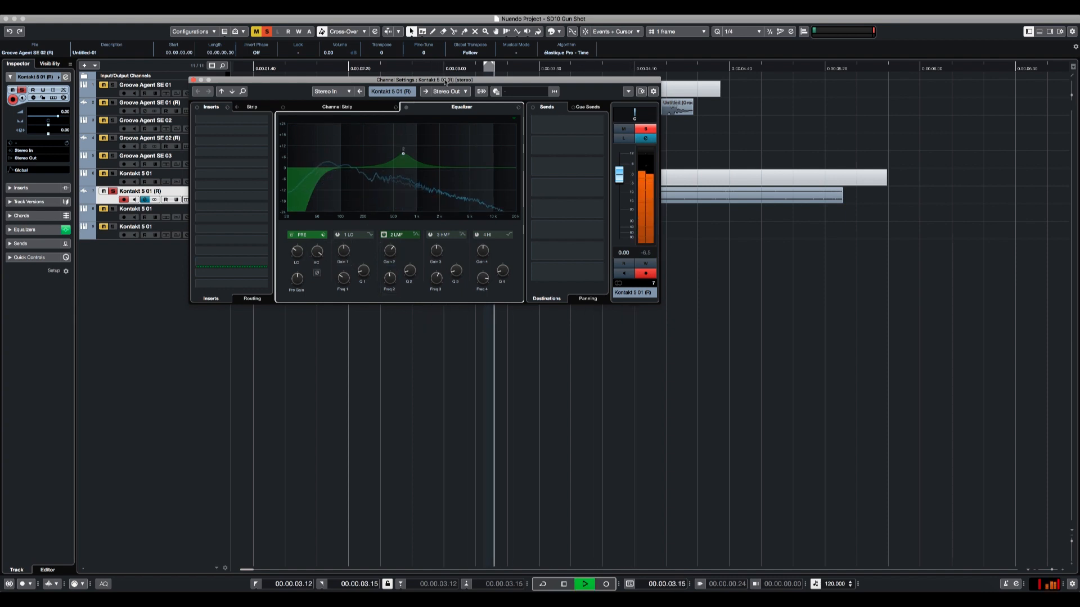
key(space)
click(194, 81)
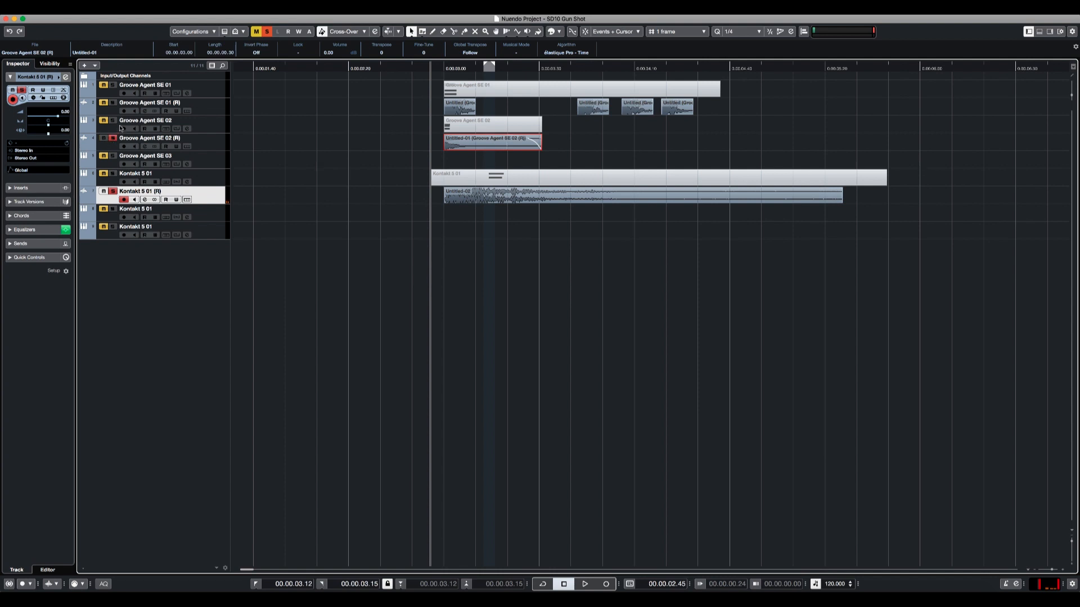
Step: Unsolo the tracks, play the mix, and shorten the rendered Kontakt event to a length of 44 frames
key(s)
key(space)
key(space)
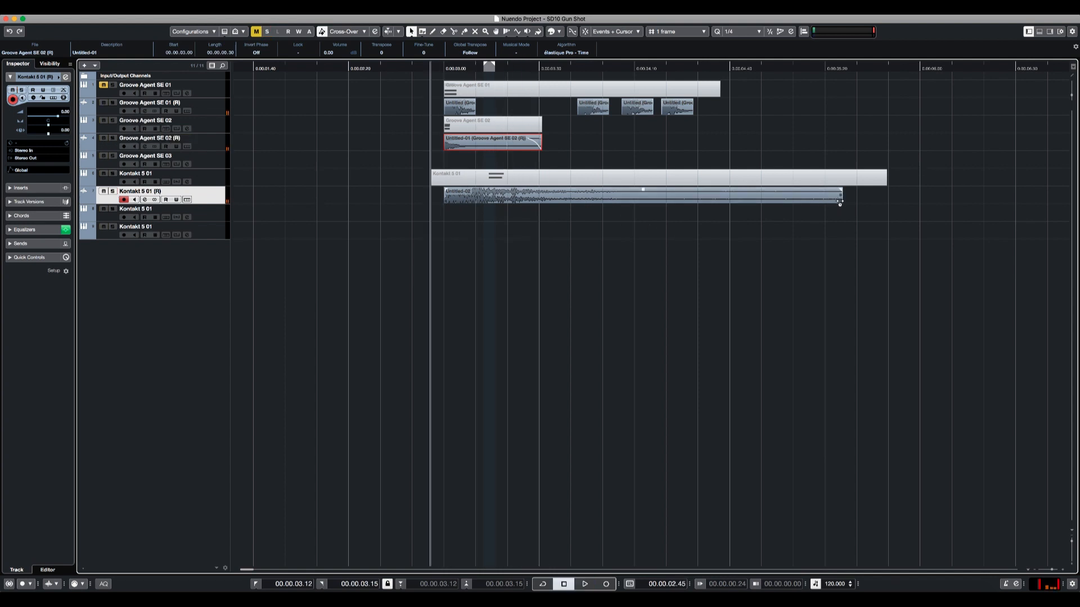
drag(799, 198, 584, 198)
key(space)
key(space)
key(space)
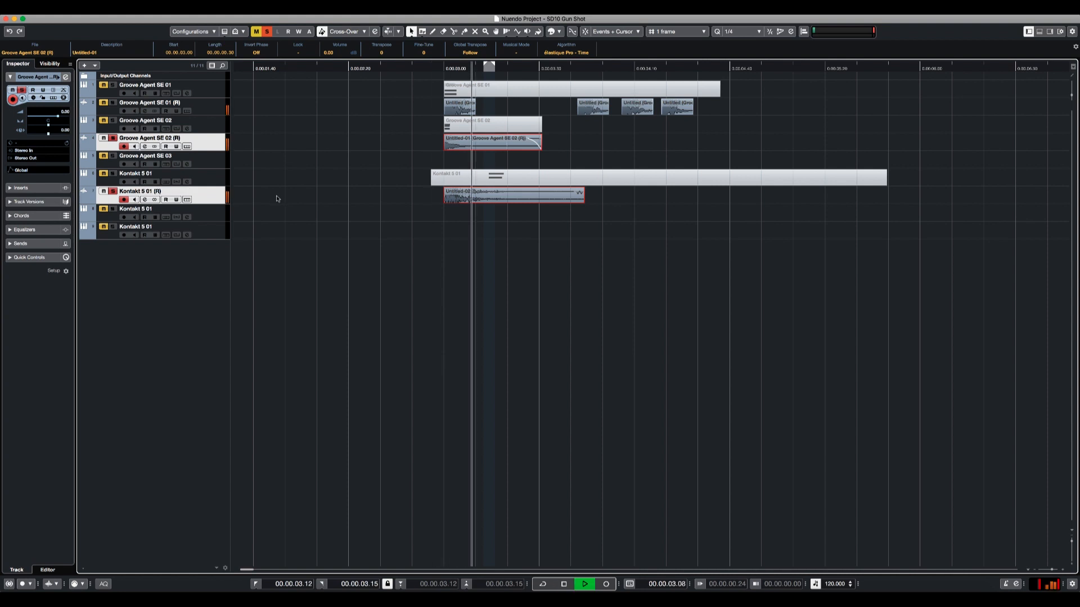
Step: Compare the rendered Kontakt hit with the Groove Agent SE 02 hit in playback
key(space)
key(space)
key(space)
key(space)
key(space)
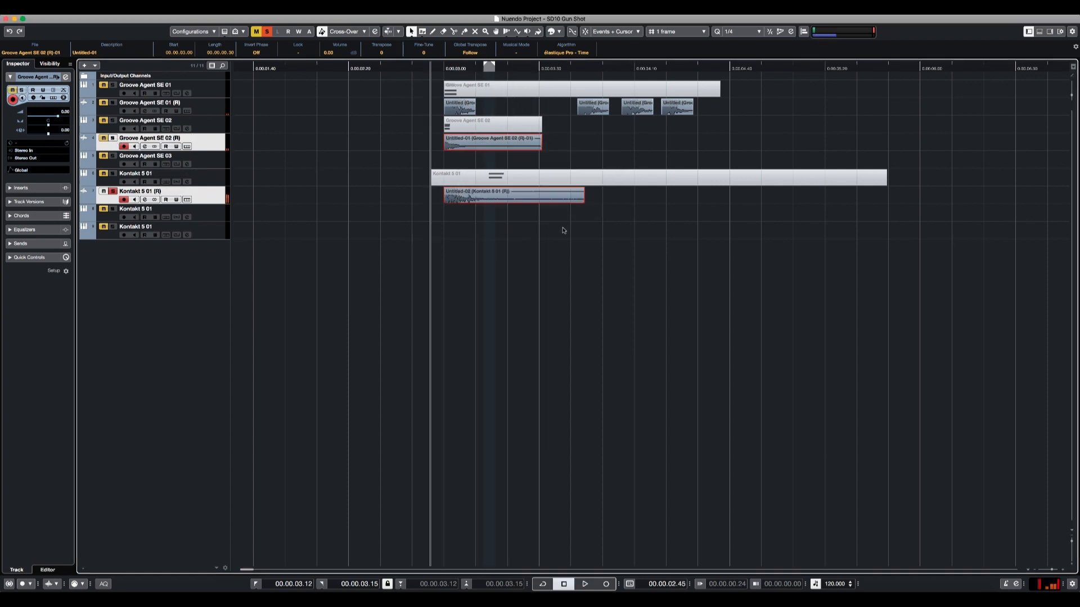
key(space)
key(space)
Step: Bounce the shortened Kontakt event, replacing the original, and play it in solo
drag(602, 230, 503, 200)
key(b)
key(Return)
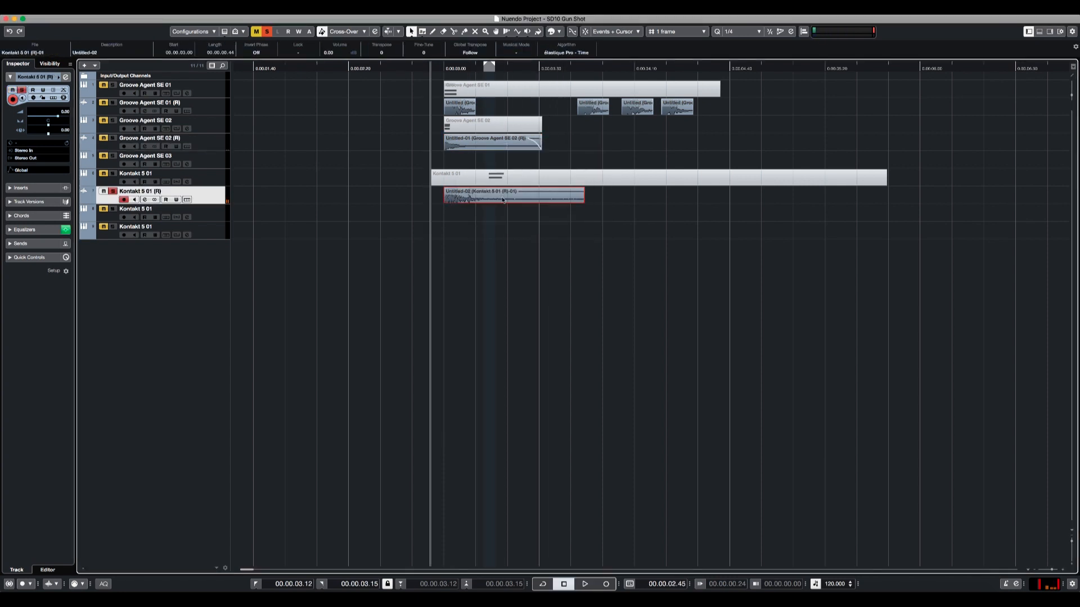
key(space)
key(space)
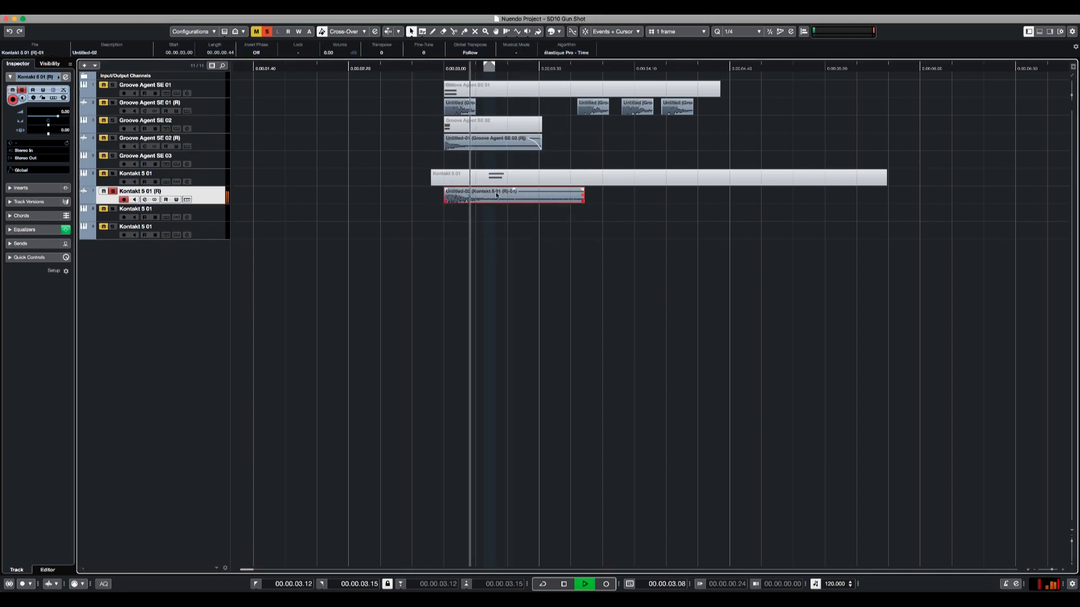
key(space)
Step: Insert the VC 76 compressor on the Kontakt 5 01 (R) channel and set its input to about 18.5
key(e)
key(e)
key(e)
click(250, 121)
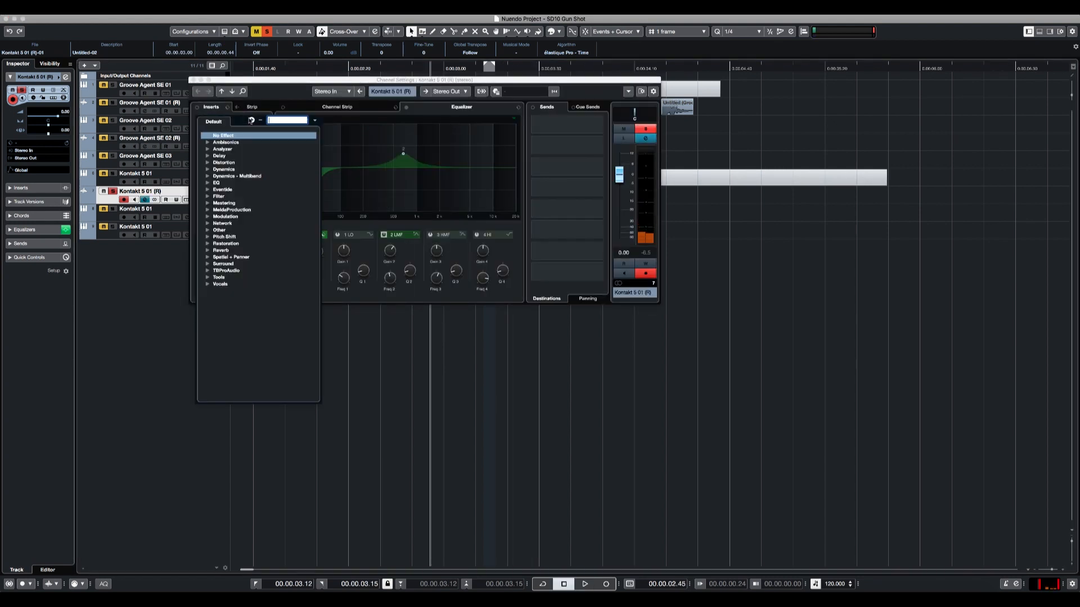
text(76)
key(Down)
key(Down)
key(Down)
key(Down)
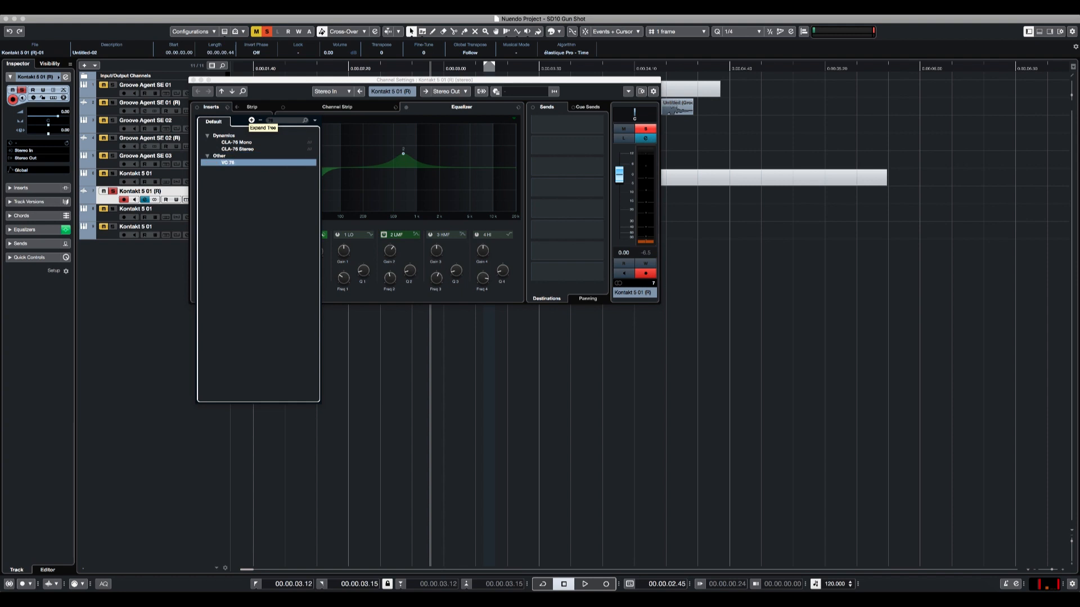
key(Return)
key(space)
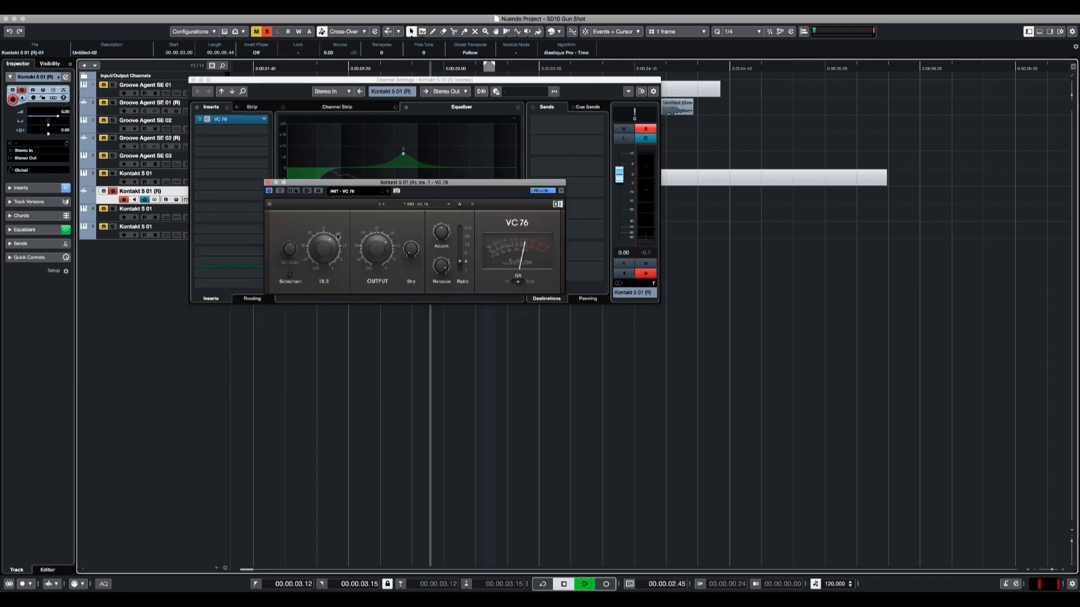
Step: Close the compressor and channel settings windows and audition the compressed Kontakt hit several times
key(space)
click(269, 182)
key(space)
click(194, 80)
key(space)
key(space)
key(space)
key(space)
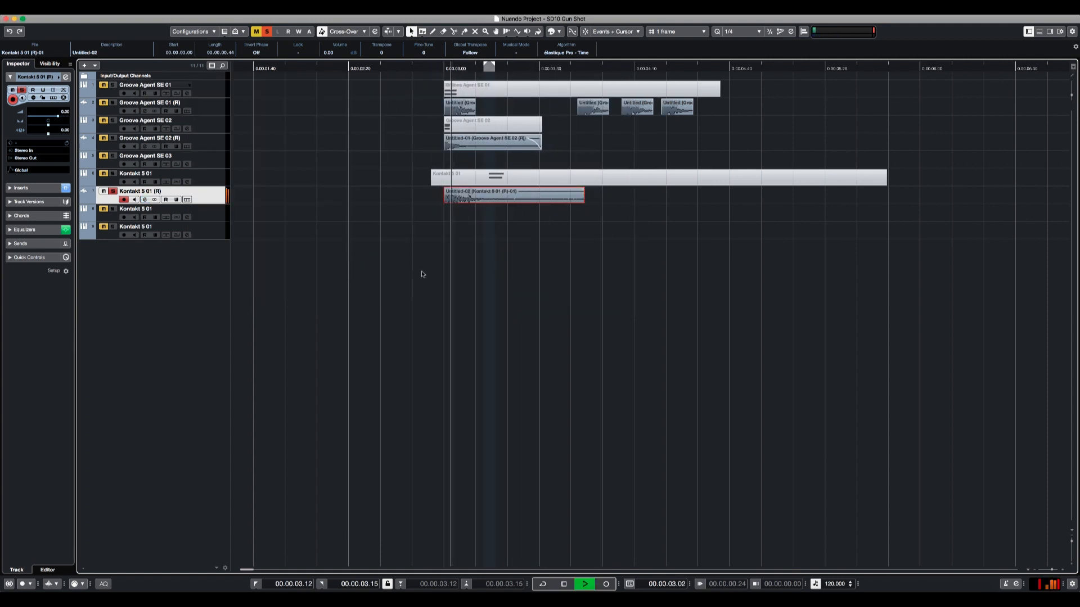
key(space)
key(space)
Step: Apply an offline Pitch Shift envelope with a range of 16 to the Kontakt event and play it
key(F7)
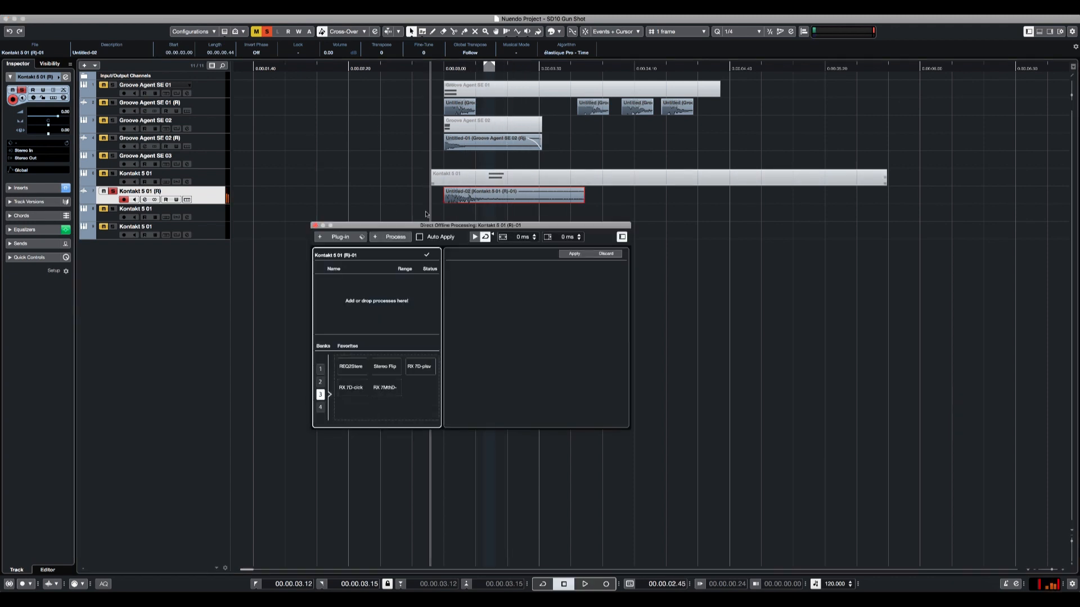
click(394, 237)
text(p)
key(Return)
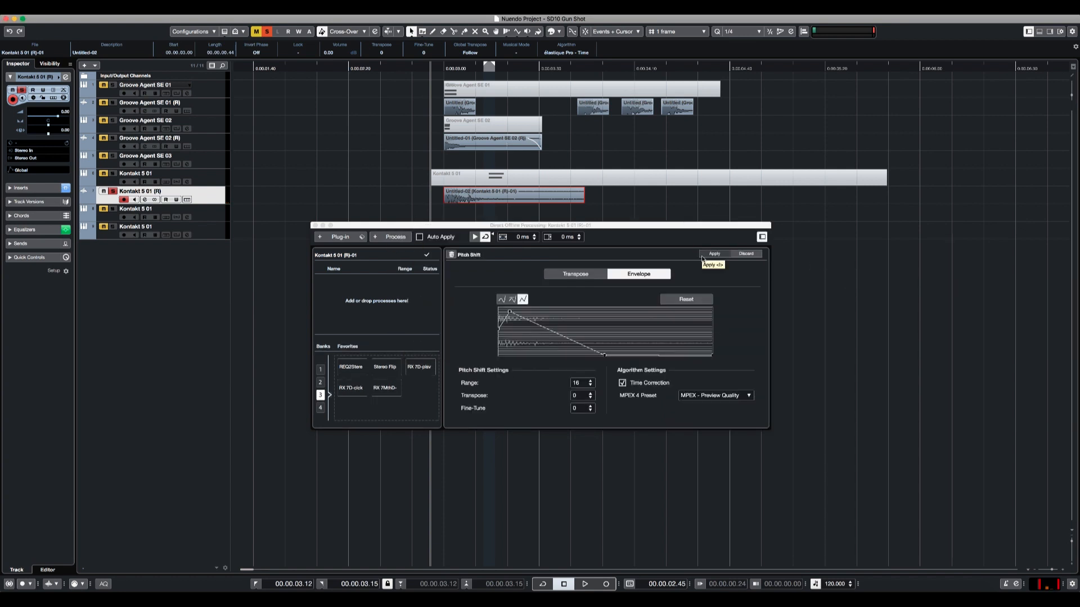
click(702, 254)
key(space)
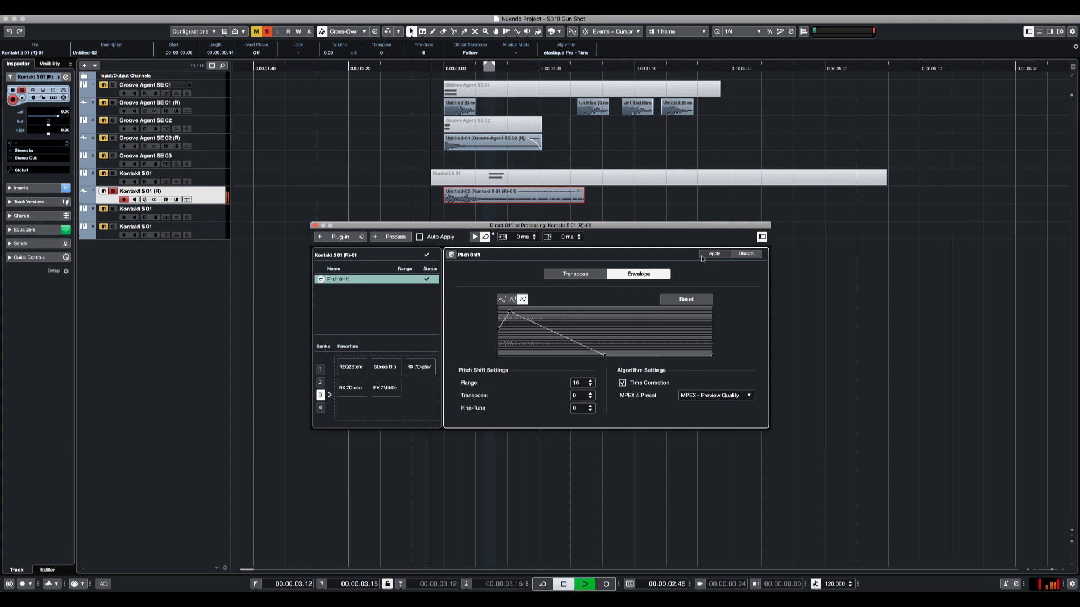
Step: Try the MPEX - Mix Fast preset, switch the pitch shift to MPEX - Solo Fast, and play the hit
click(725, 396)
click(726, 404)
click(725, 395)
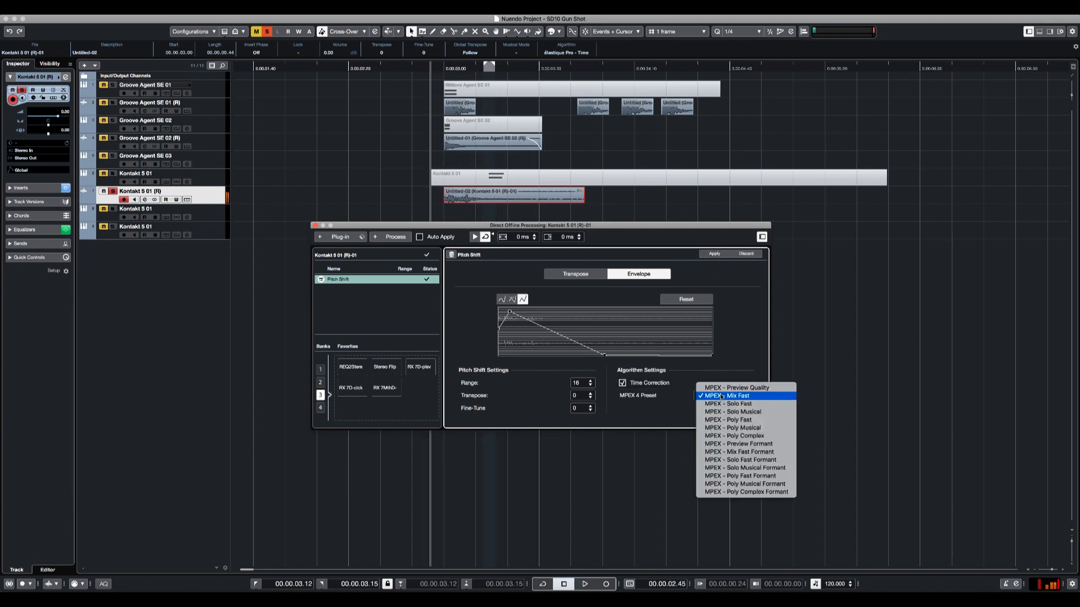
key(Return)
key(space)
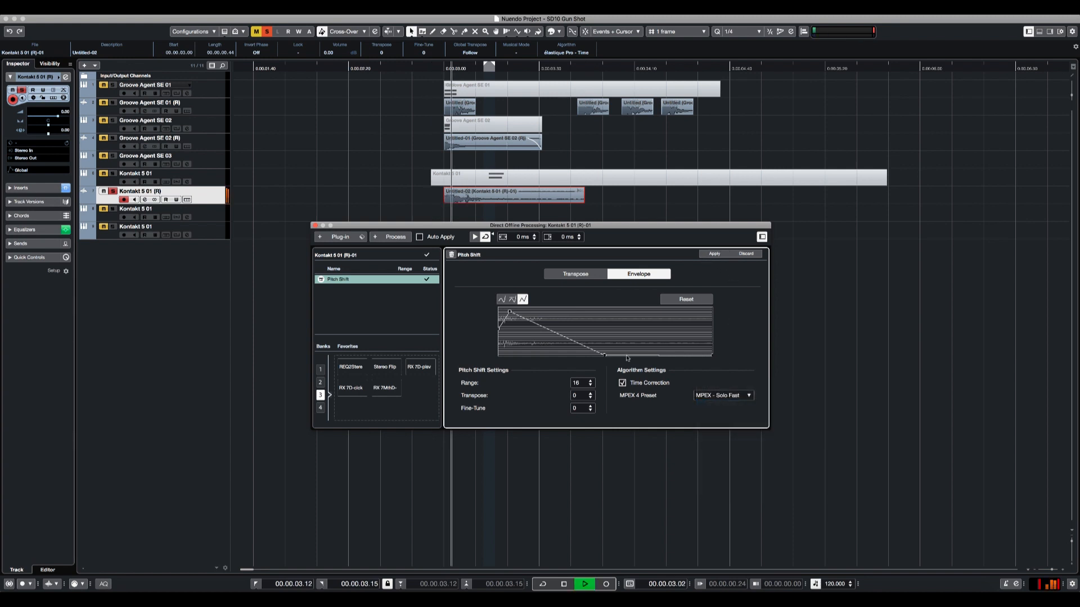
Step: Raise the falling end point of the pitch envelope to transpose -6 with fine-tune -77, apply it, and audition the hit
click(605, 356)
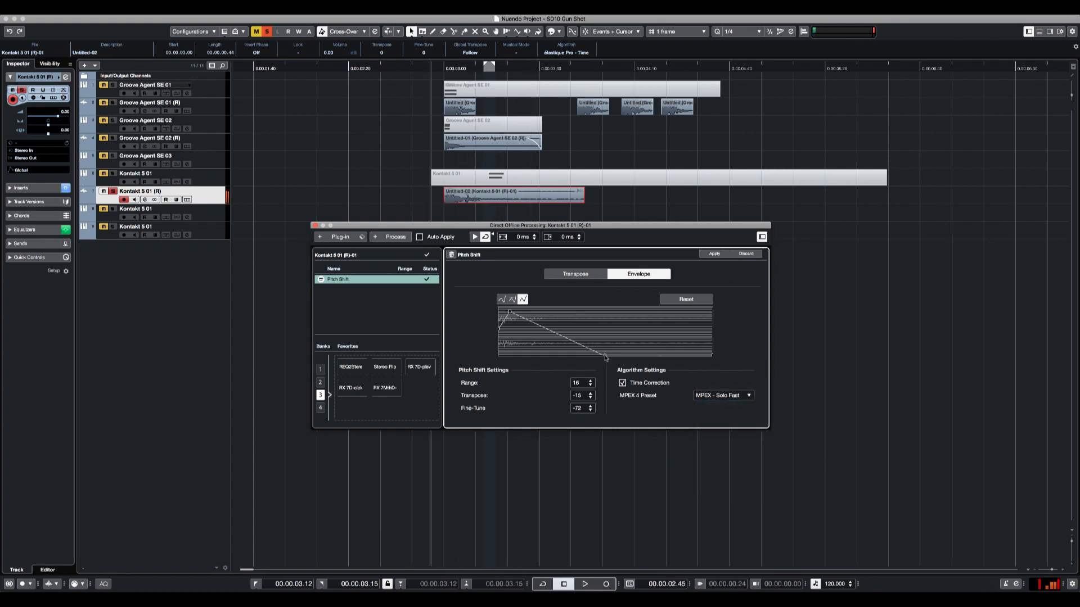
key(space)
key(space)
click(707, 257)
key(space)
key(space)
key(space)
key(space)
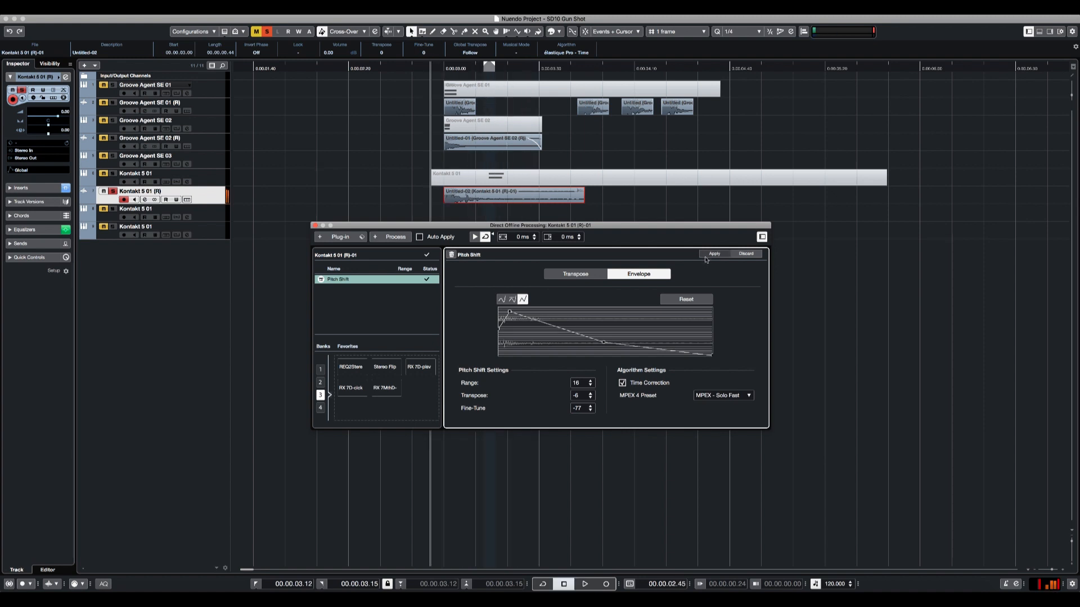
key(space)
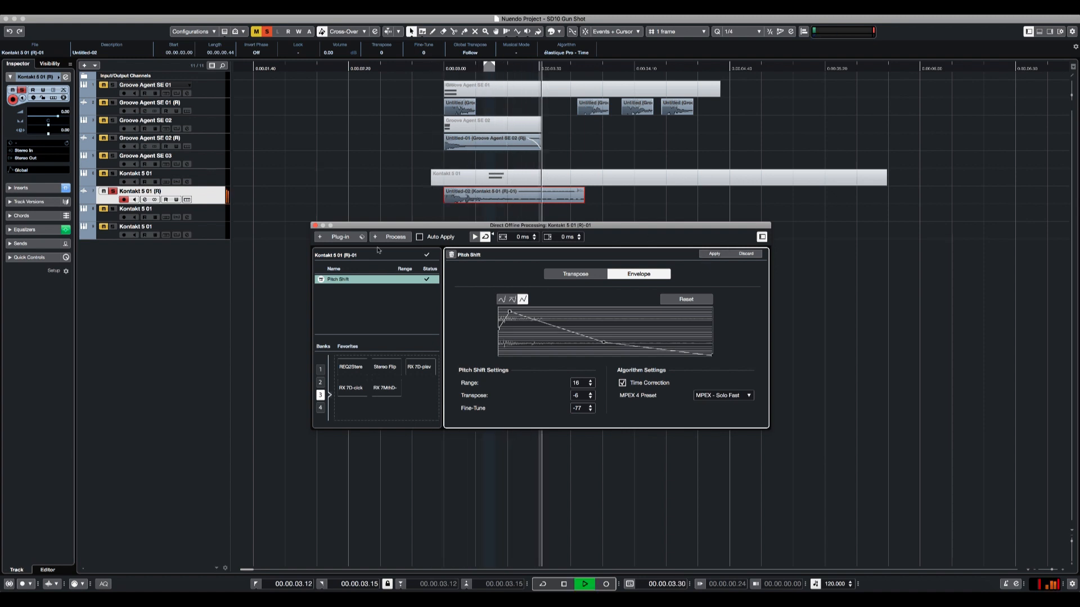
Step: Lower the envelope point to transpose -12 with fine-tune -47, apply it, play the hit, and close Direct Offline Processing
key(space)
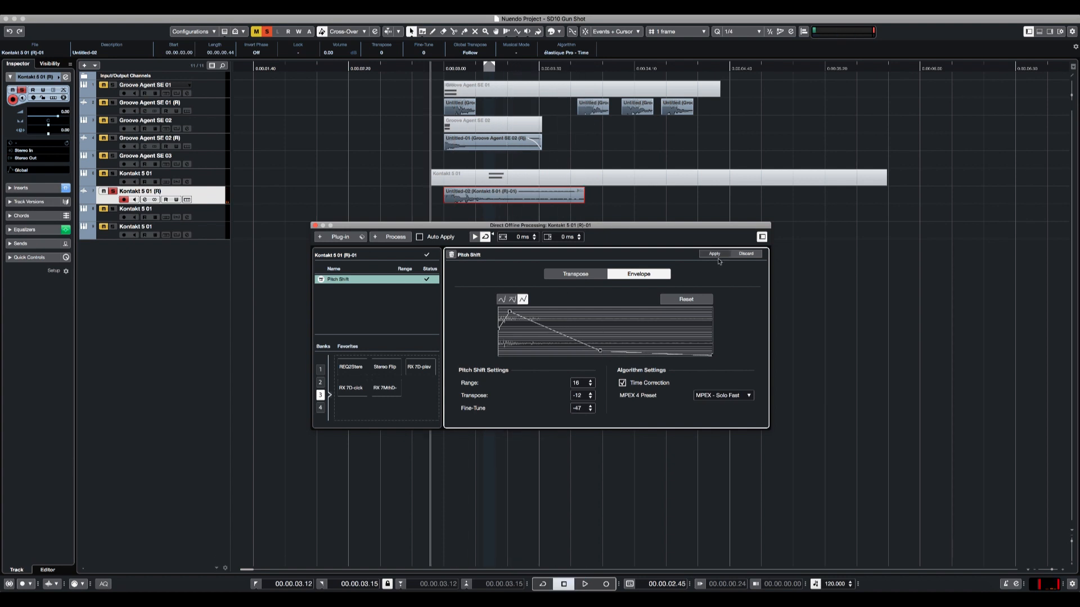
key(space)
click(316, 225)
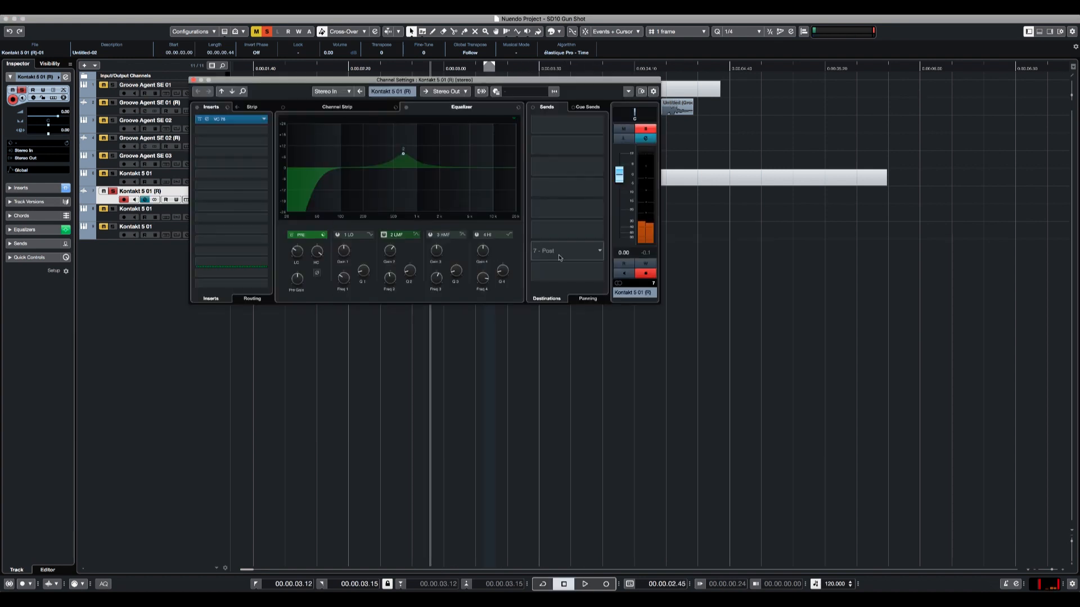
Step: Check the hit with the channel settings open, close them, unsolo the Kontakt track, and play all layers together
key(space)
click(197, 82)
key(space)
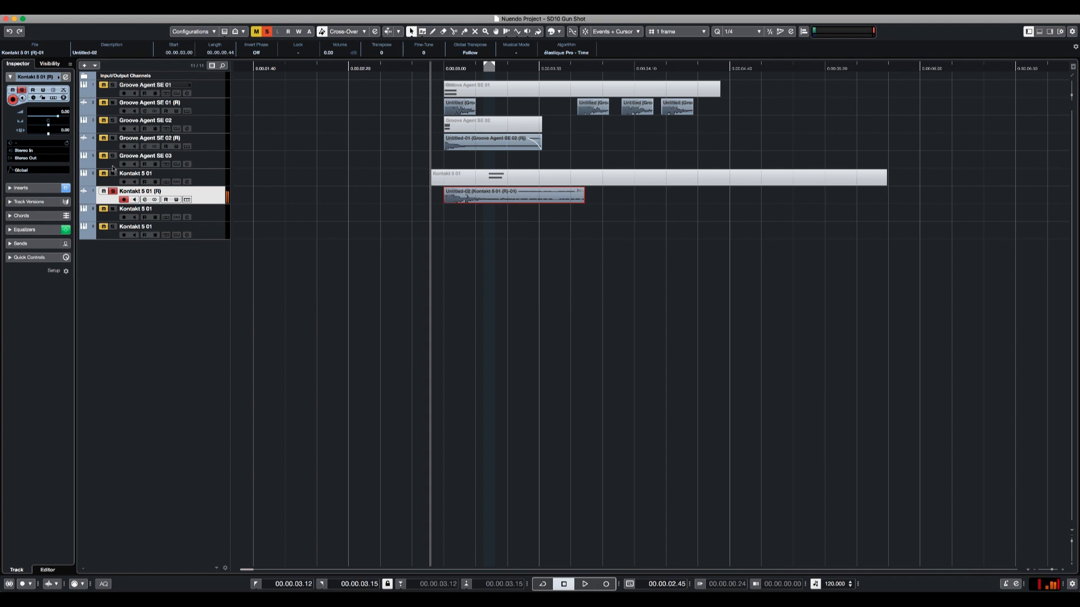
key(space)
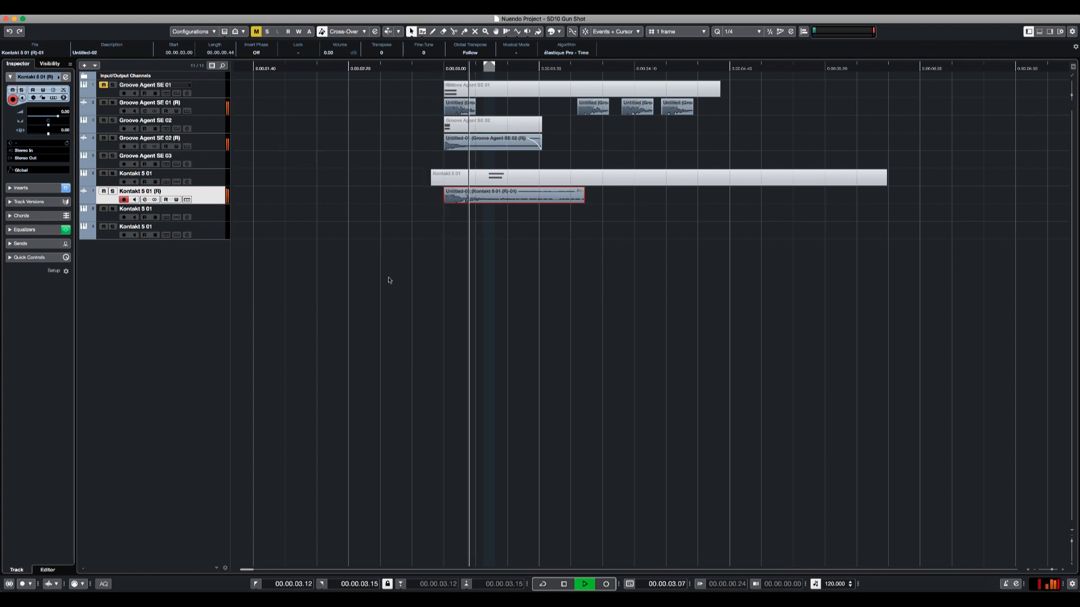
Step: Shorten the Kontakt 5 01 (R) hit to a length of about 00.00.00.28 with a long fade-out, and play the layers
click(414, 207)
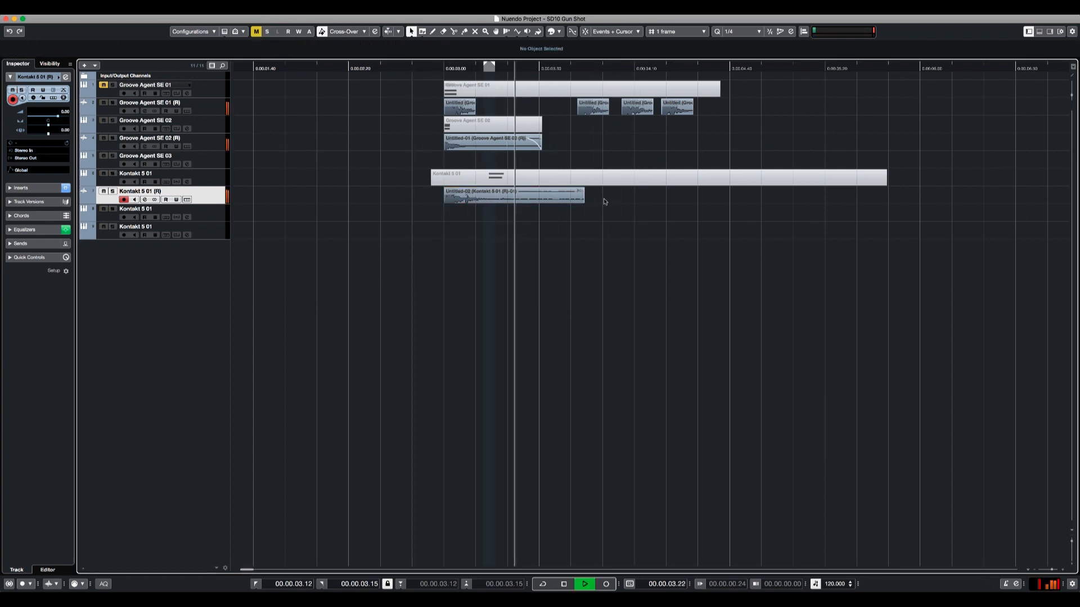
key(space)
drag(582, 200, 529, 190)
key(space)
key(space)
Step: Adjust the fade-out curve of the Kontakt 5 01 (R) hit and play all layers to check the result
double_click(535, 192)
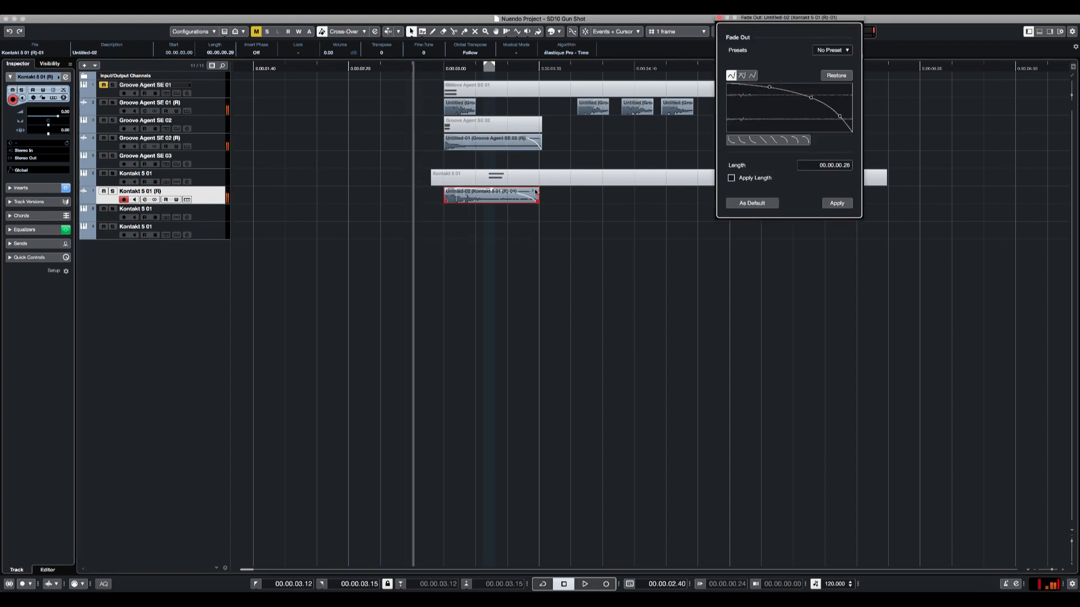
click(719, 18)
key(space)
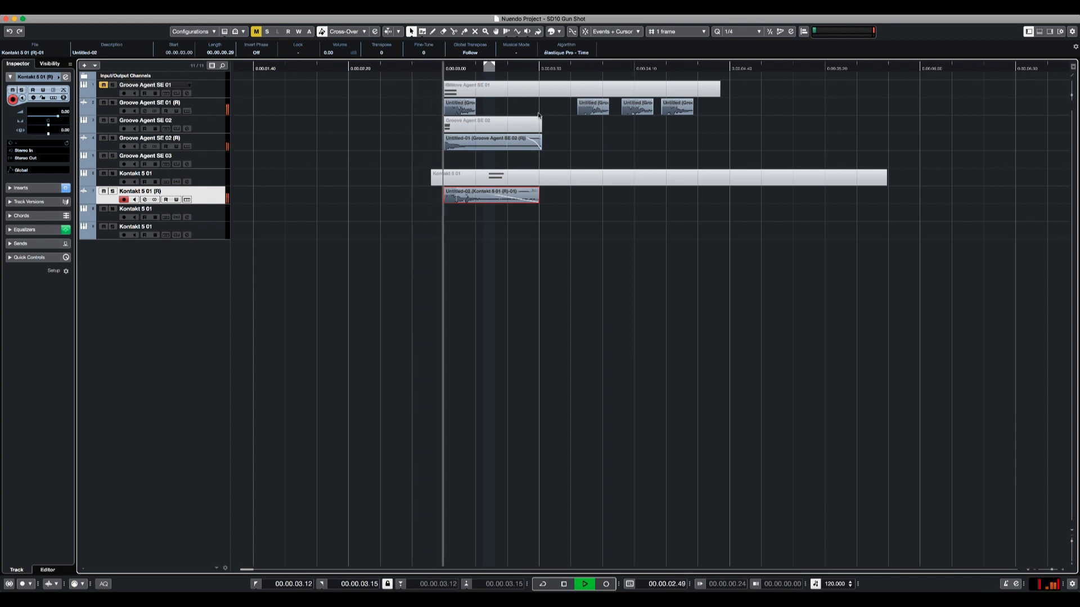
key(space)
key(space)
key(space)
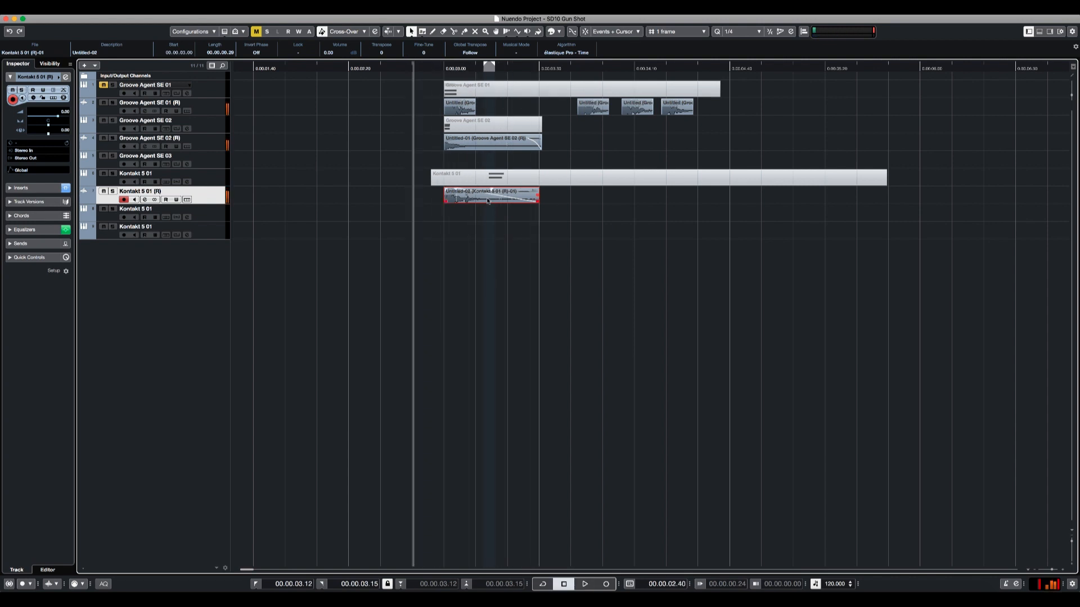
key(space)
key(space)
Step: Delete the two empty Kontakt 5 01 tracks at the end of the track list
click(208, 217)
click(213, 228)
shift+click(212, 214)
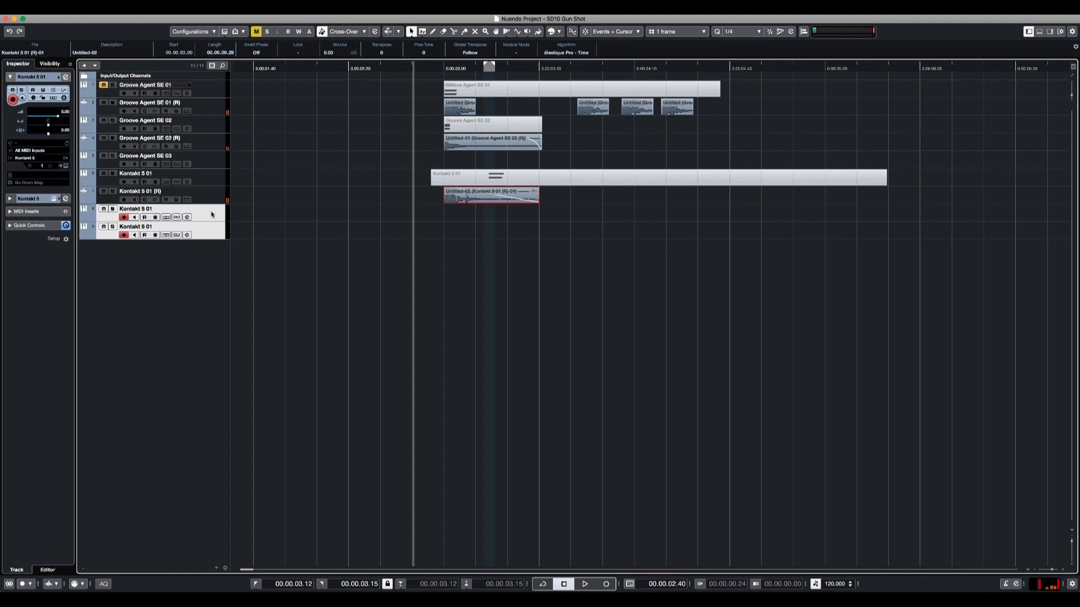
key(Delete)
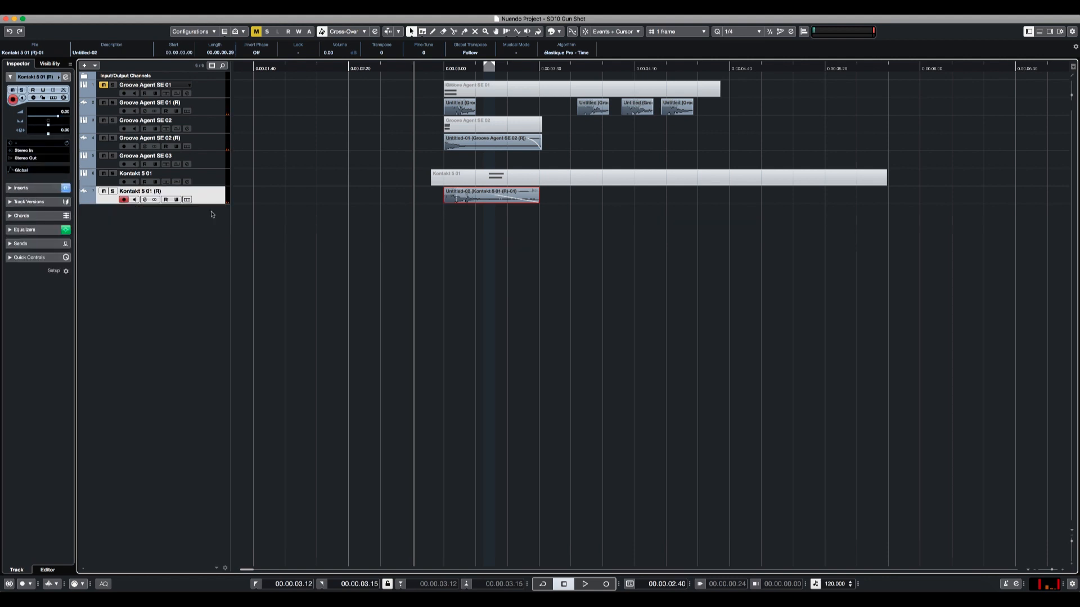
Step: Add a new mono audio track below the Kontakt 5 01 (R) track
right_click(195, 246)
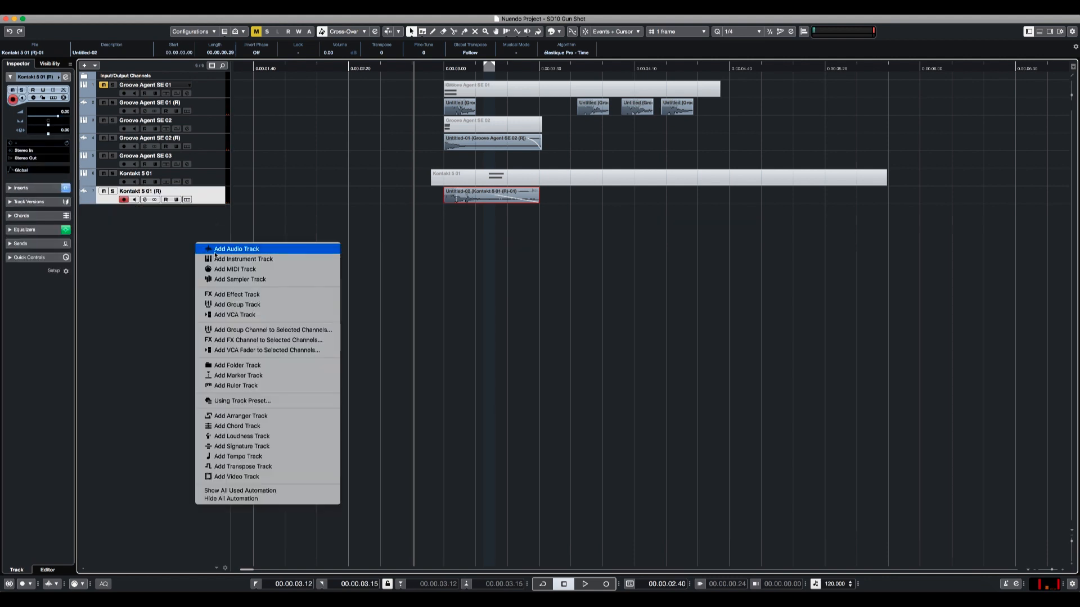
click(219, 250)
click(445, 168)
click(444, 168)
click(486, 243)
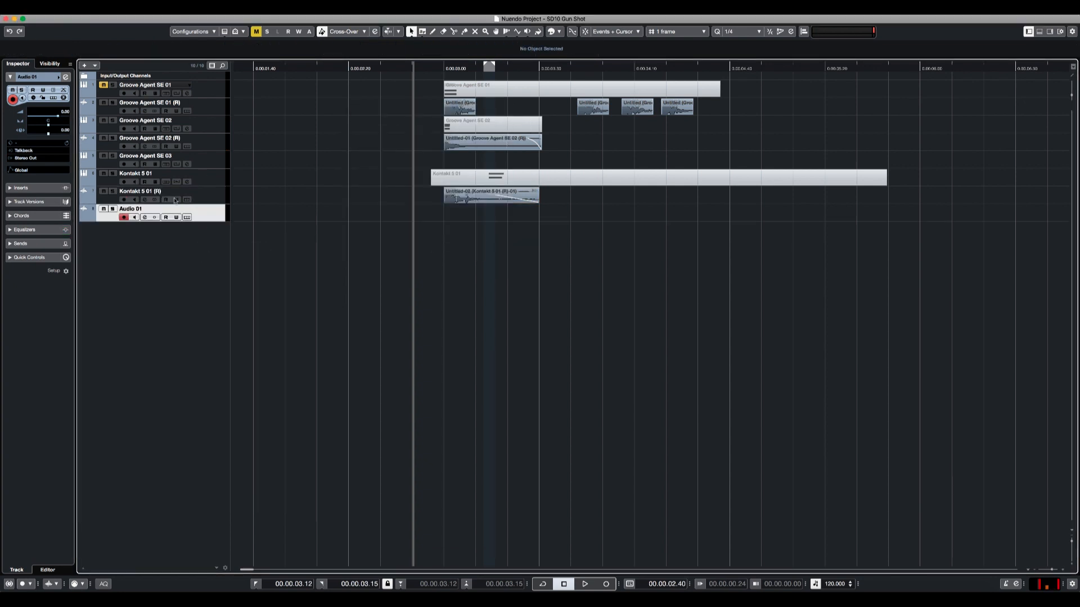
Step: Record a take of four short hits on the soloed Audio 01 track through the Right - Stereo In input
key(s)
key(g)
key(g)
key(g)
key(g)
key(g)
key(g)
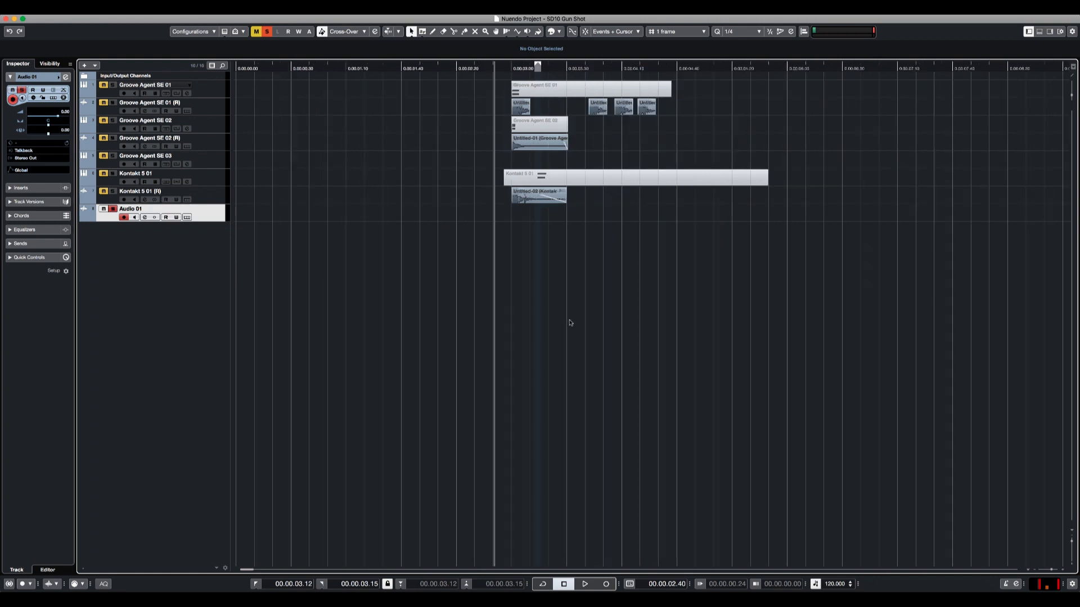
key(h)
key(h)
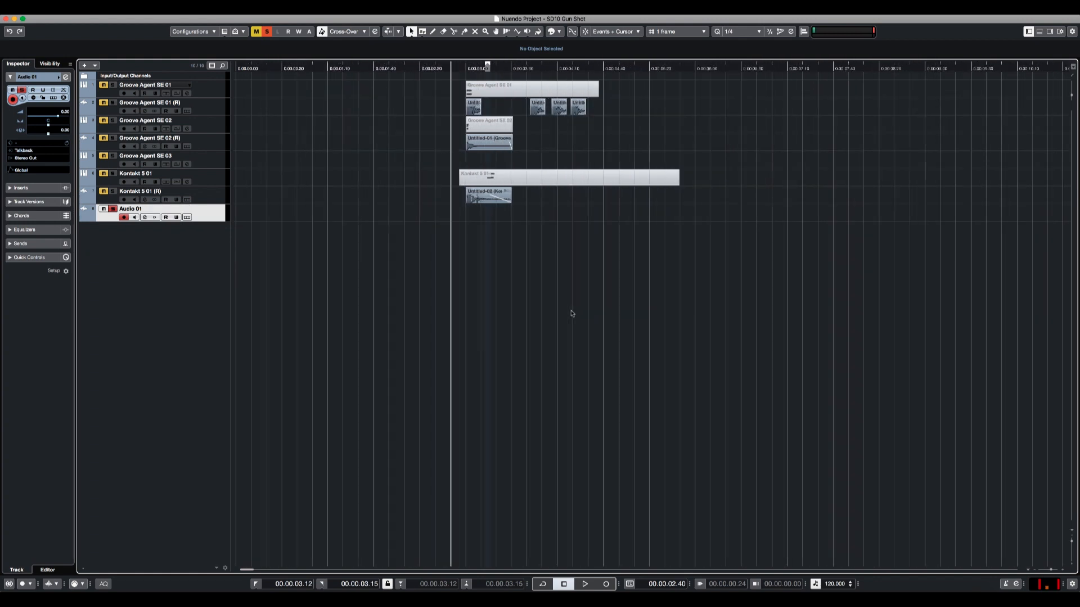
key(KP_Multiply)
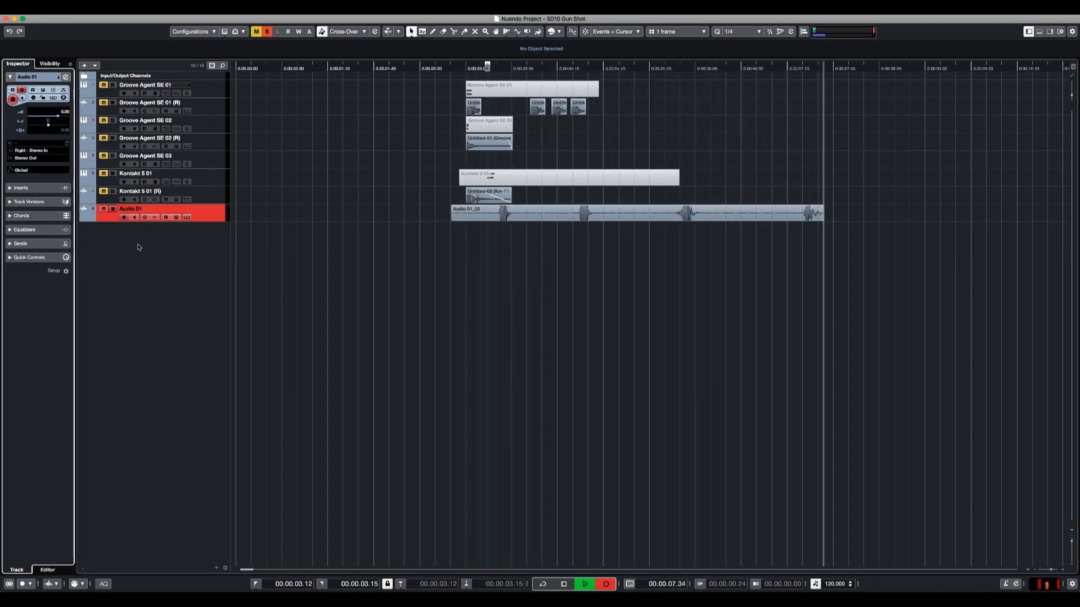
key(space)
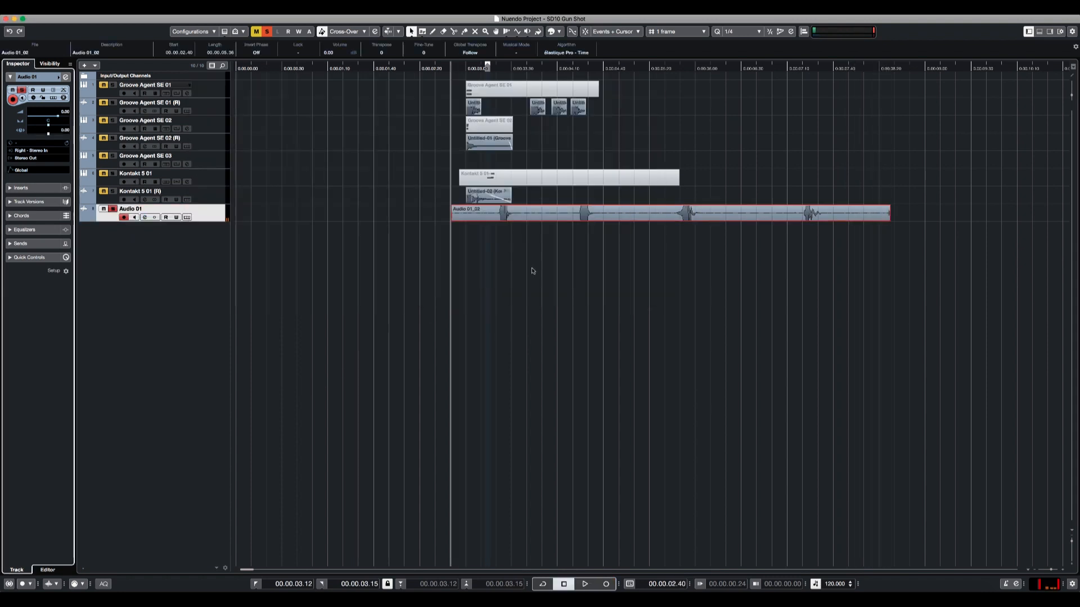
Step: Process the recorded take offline with a REQ 2 Stereo low cut, audition it, and close Direct Offline Processing
key(F7)
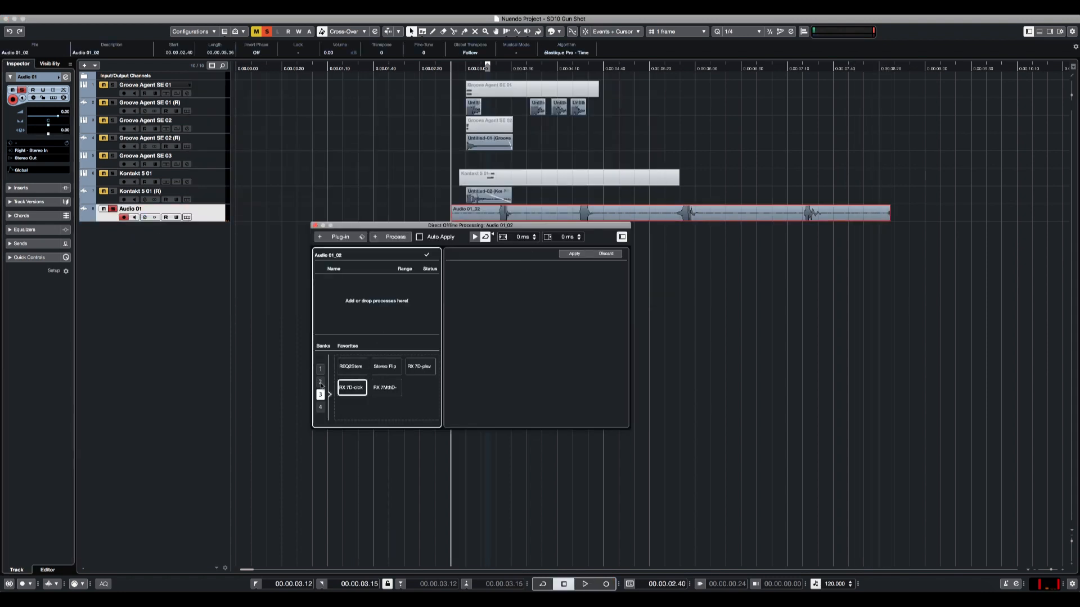
click(351, 366)
key(space)
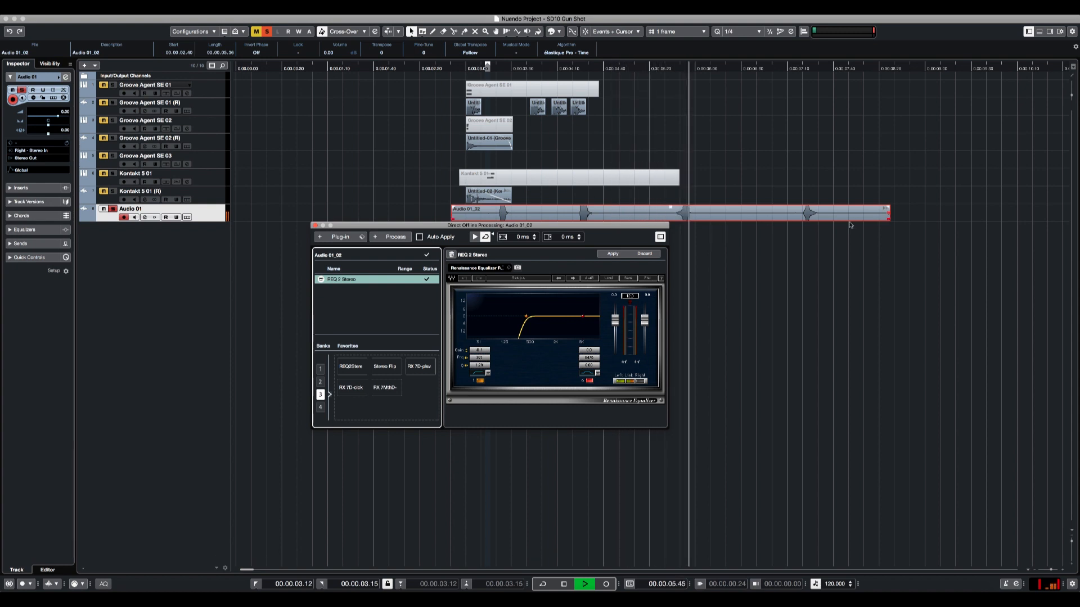
key(space)
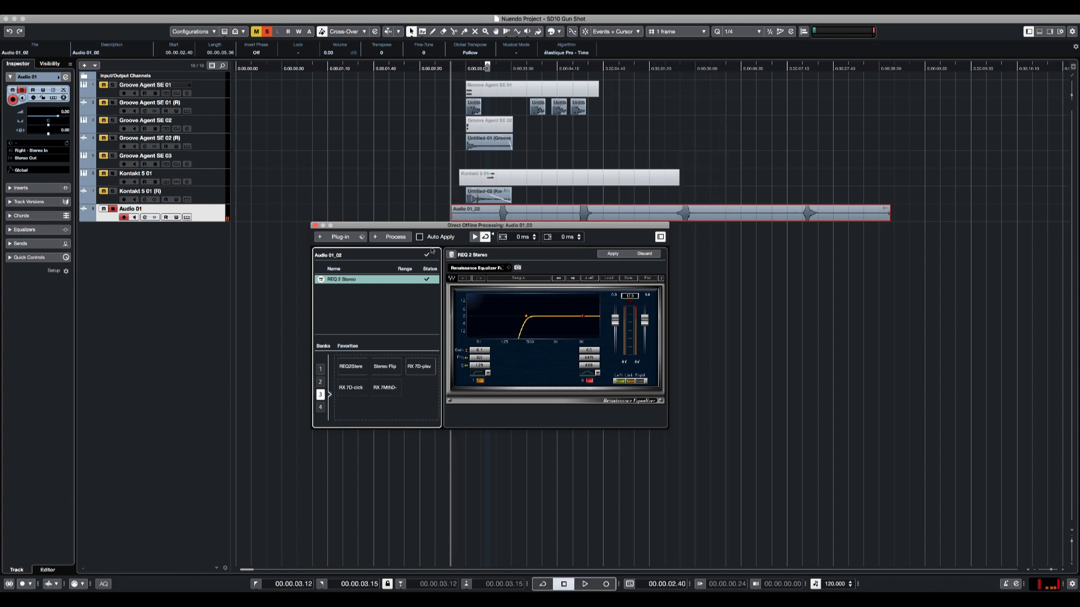
key(F6)
key(F7)
key(F6)
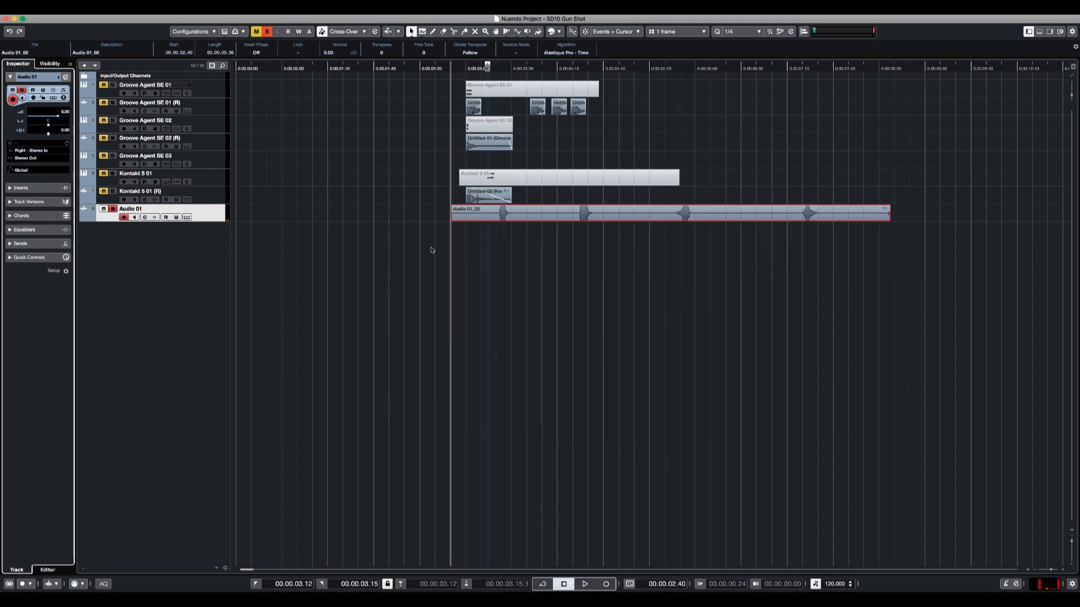
Step: Trim the recording to begin at its first hit and align it with the start of the Kontakt 5 01 (R) event
ctrl+alt+click(497, 215)
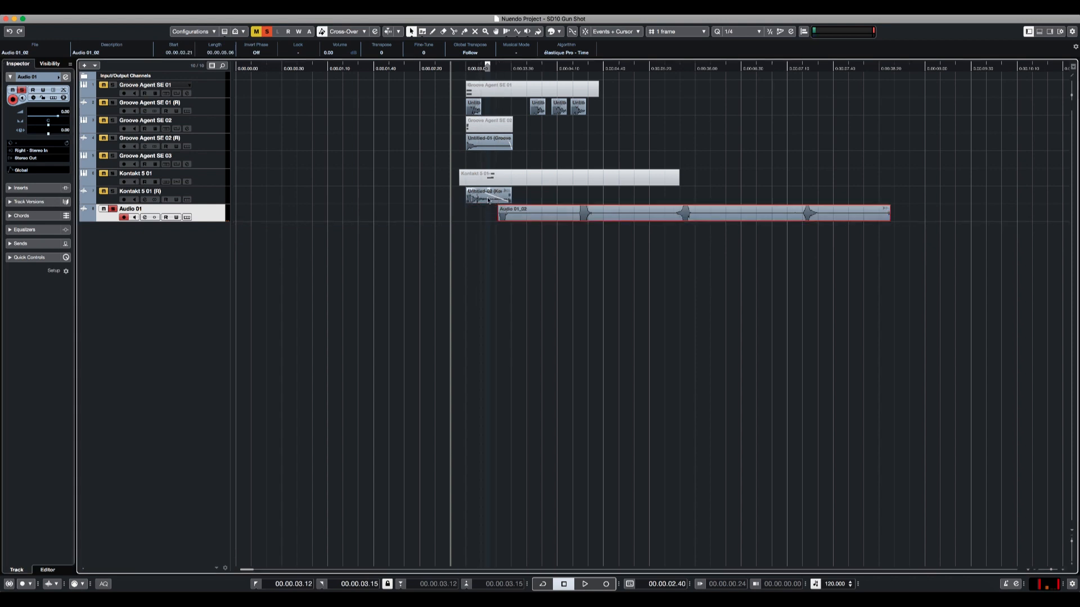
click(488, 200)
ctrl+alt+click(510, 214)
Step: Split the recording before each remaining hit and move the three pieces onto separate tracks Audio 02, Audio 03 and Audio 04
alt+click(547, 218)
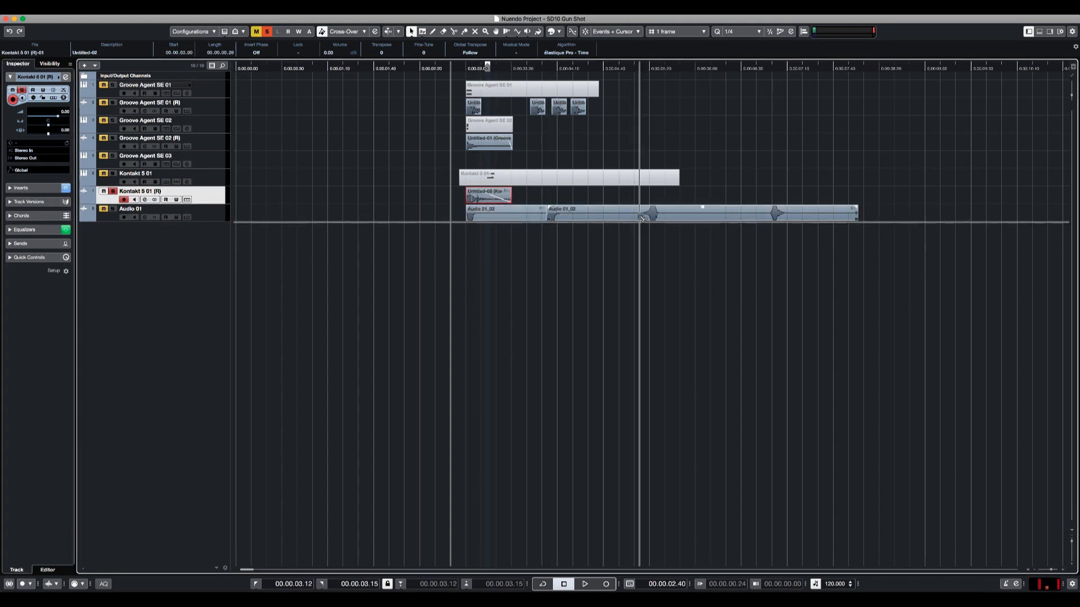
alt+click(644, 217)
alt+click(769, 217)
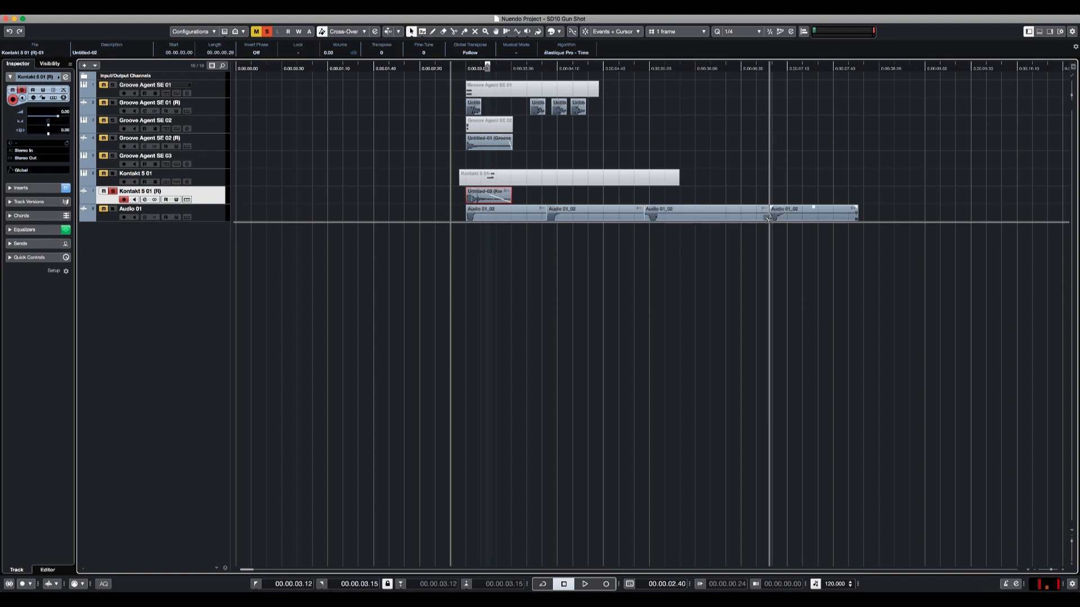
drag(597, 217, 596, 232)
drag(671, 216, 672, 251)
drag(810, 216, 810, 266)
Step: Align the clips on Audio 02, Audio 03 and Audio 04 with the start of the Audio 01 clip
click(600, 235)
click(514, 211)
shift+super+click(603, 229)
shift+super+click(710, 249)
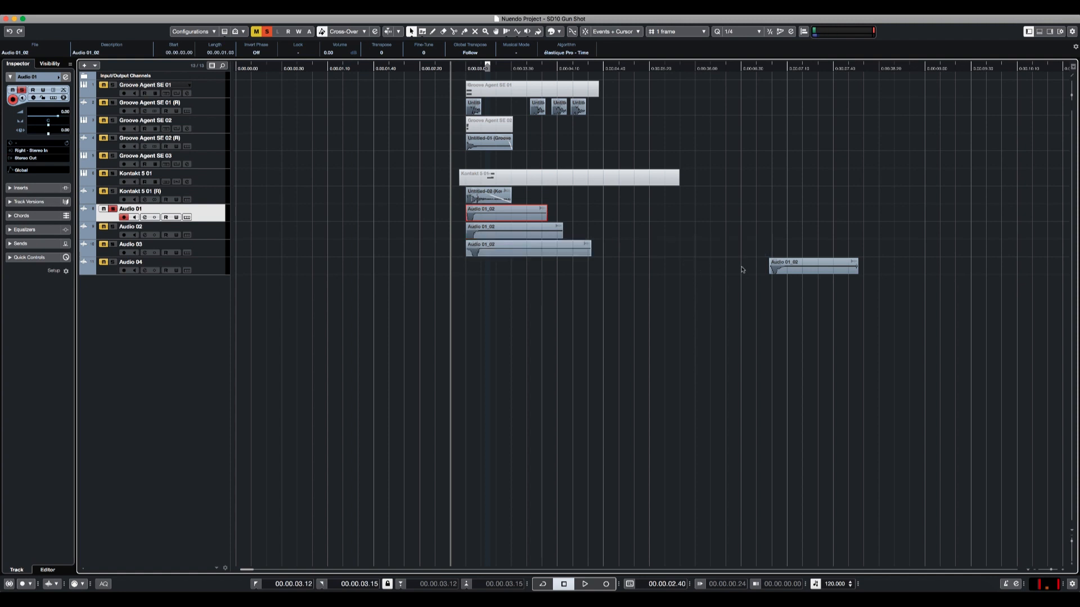
shift+super+click(782, 271)
Step: Mute the clips on Audio 02, Audio 03 and Audio 04, and play the first recorded hit
scroll(463, 365, up, 3)
drag(463, 294, 529, 237)
key(shift+m)
key(space)
key(space)
Step: Audition the Audio 01 hit both together with the other layers and on its own
key(s)
click(521, 214)
key(space)
key(space)
key(s)
key(space)
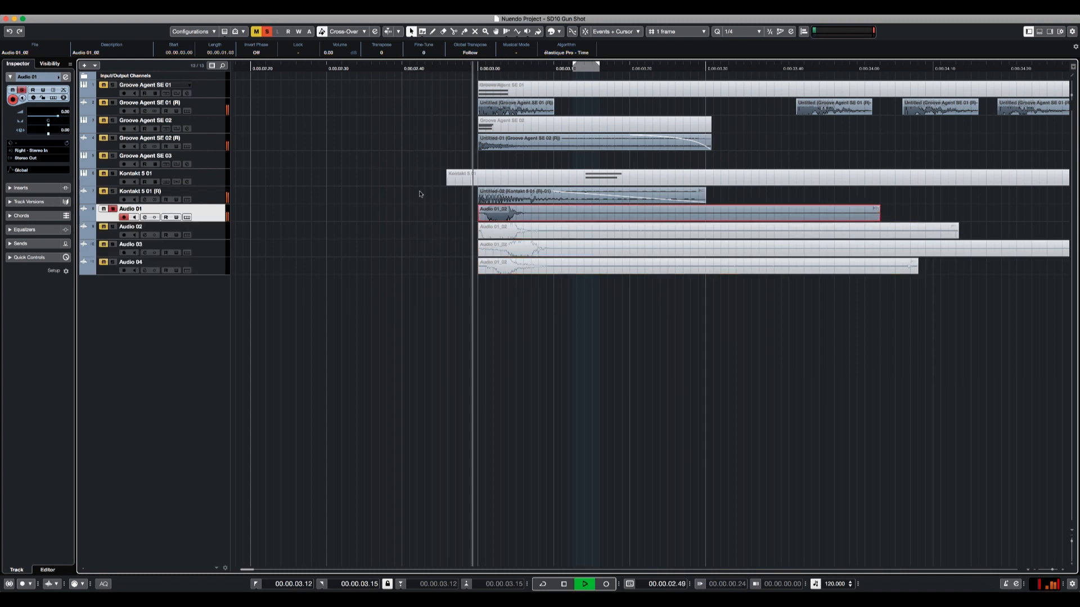
key(space)
Step: Boost Audio 01's high-mid EQ band around 3 kHz, lower its fader to about -10 dB, and unsolo the track
key(e)
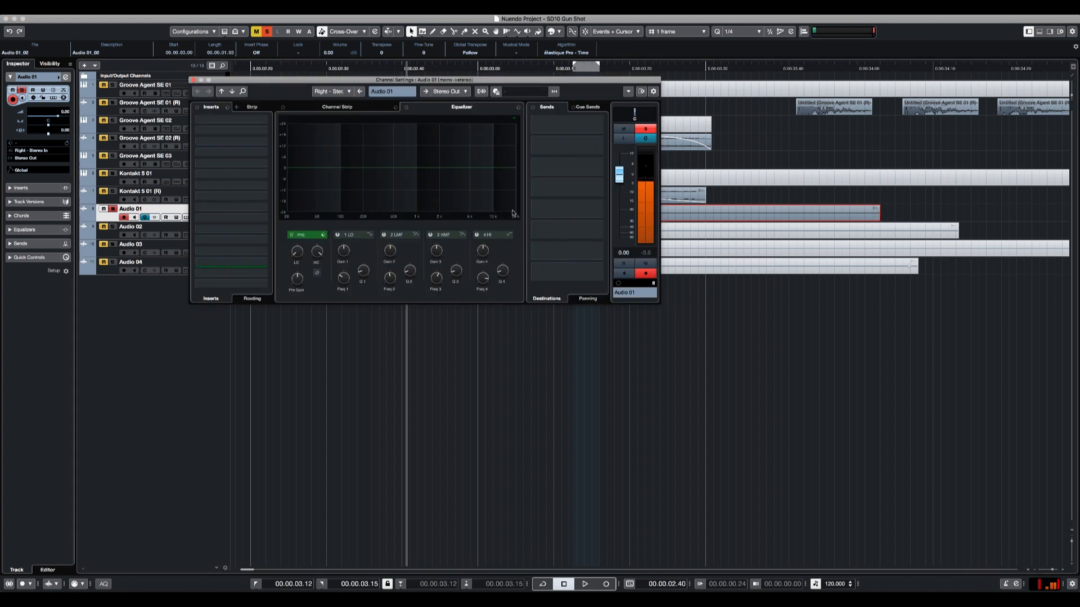
drag(456, 170, 456, 145)
key(space)
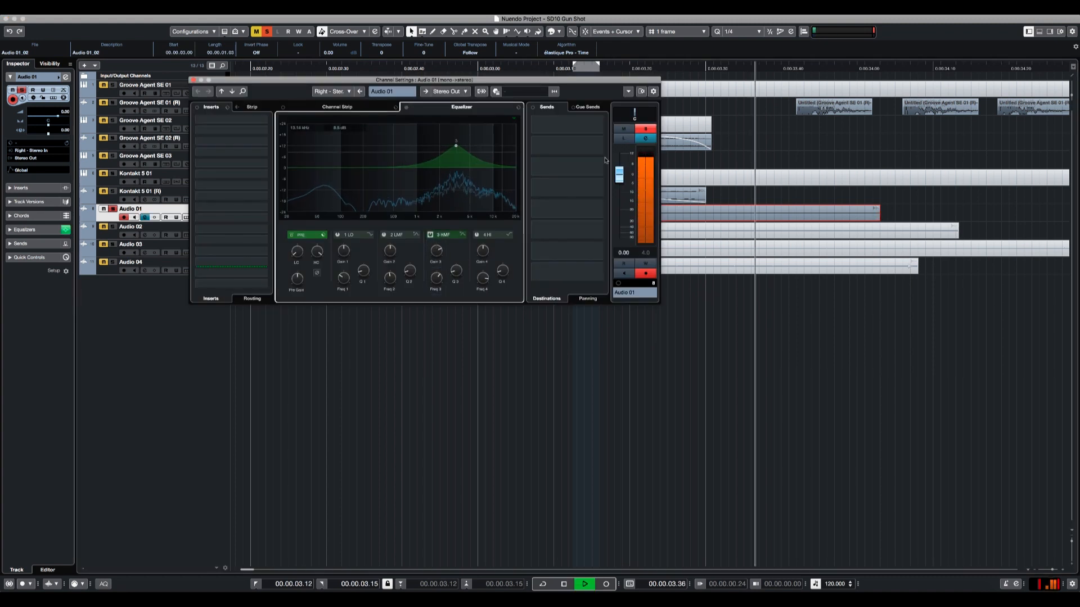
drag(620, 176, 621, 195)
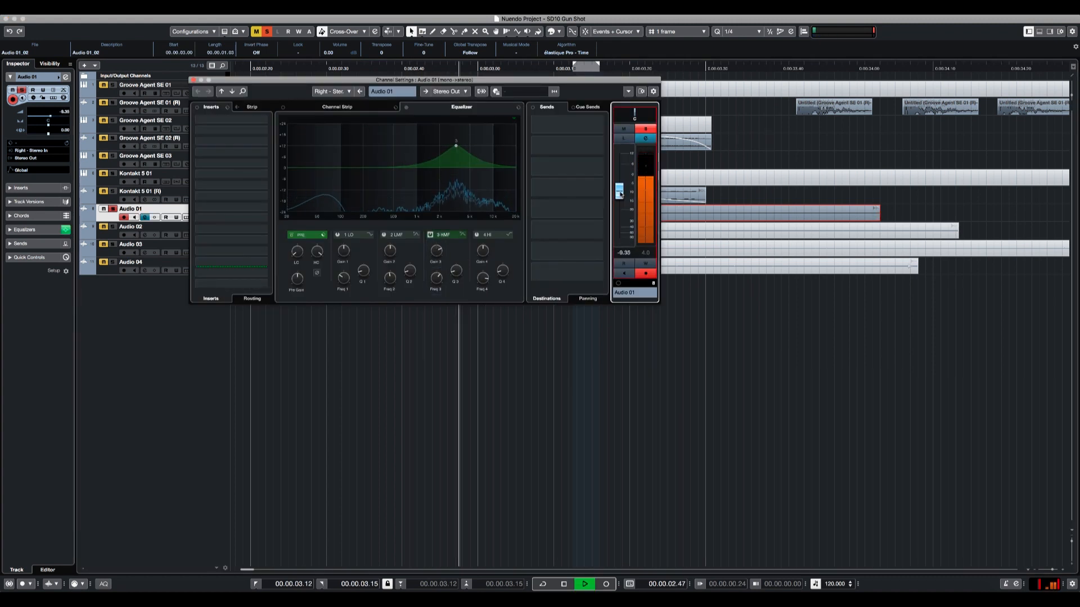
key(e)
key(s)
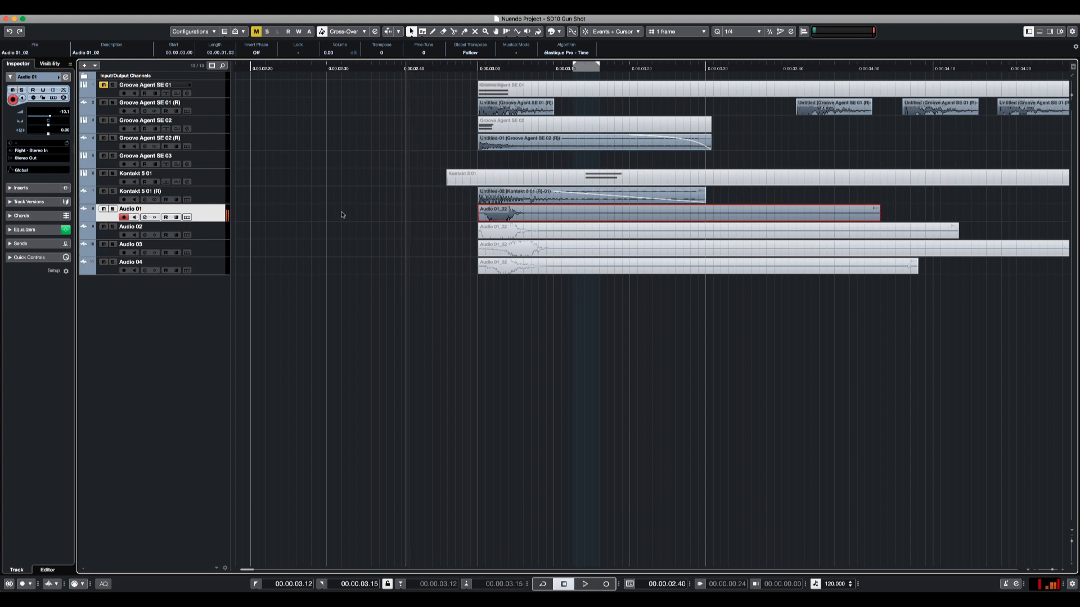
key(space)
Step: Lower the Kontakt 5 01 (R) hit's event volume to -7.00 dB and play all layers
click(502, 198)
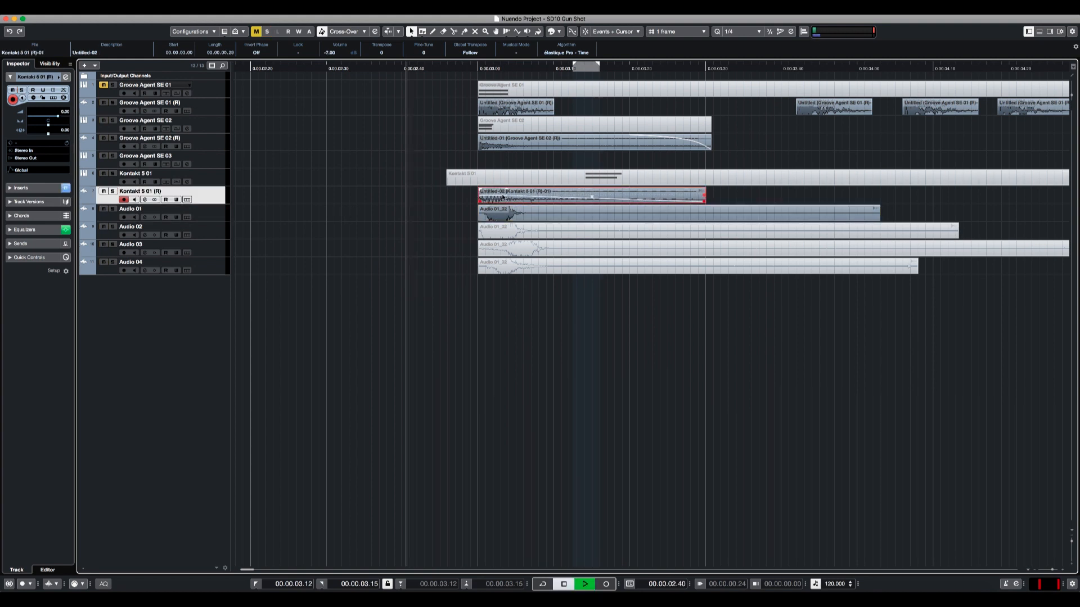
key(space)
scroll(503, 198, down, 7)
key(space)
key(space)
Step: Reduce the Kontakt 5 01 (R) hit's event volume slightly further and play the layers repeatedly to judge the balance
scroll(503, 198, down, 2)
key(space)
key(space)
key(space)
key(space)
key(space)
key(space)
Step: Unmute the Audio 02 clip, play it with the other layers, and open the track's channel settings
click(518, 233)
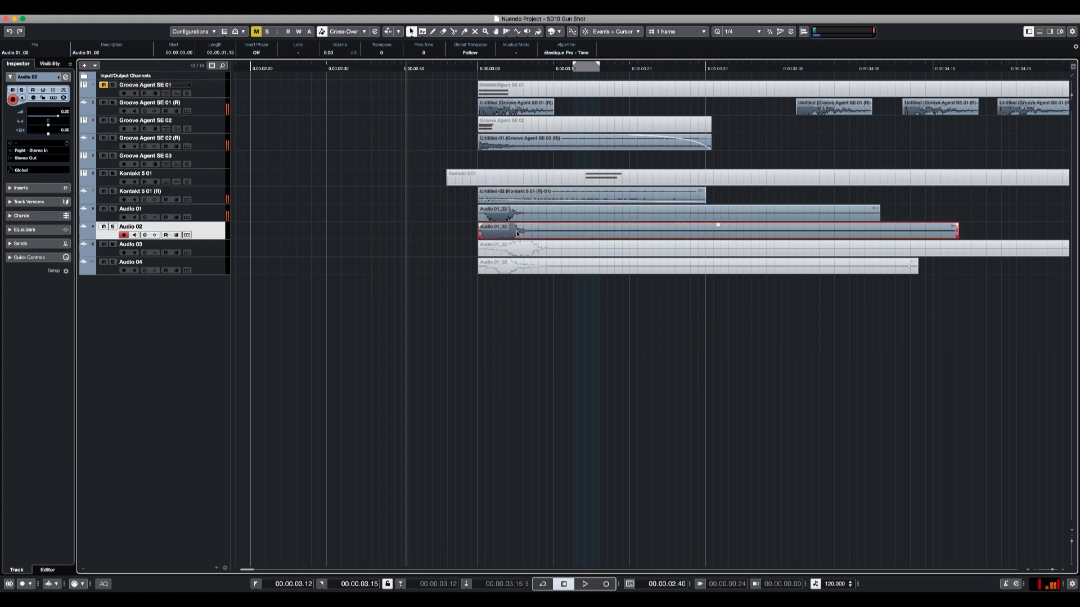
key(space)
key(space)
key(space)
key(e)
key(space)
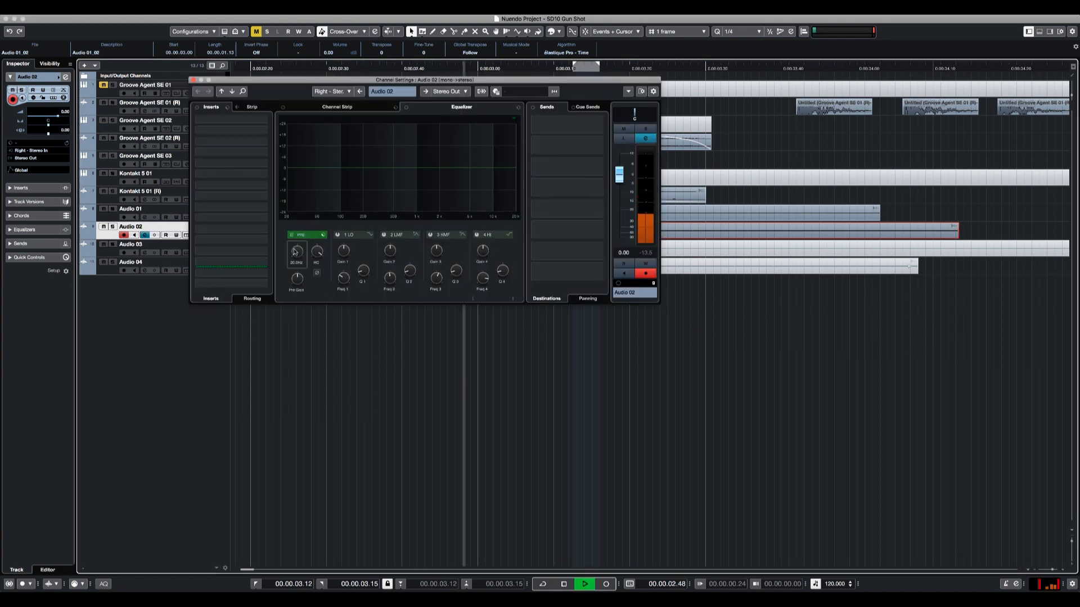
key(space)
key(space)
Step: Try EQ boosts on Audio 02 during playback, settle on a high-mid boost at about 8 kHz, and close the channel settings
drag(490, 167, 466, 156)
key(space)
key(space)
drag(559, 160, 560, 161)
key(space)
key(space)
drag(470, 163, 540, 154)
key(space)
drag(431, 164, 486, 144)
key(space)
key(space)
key(e)
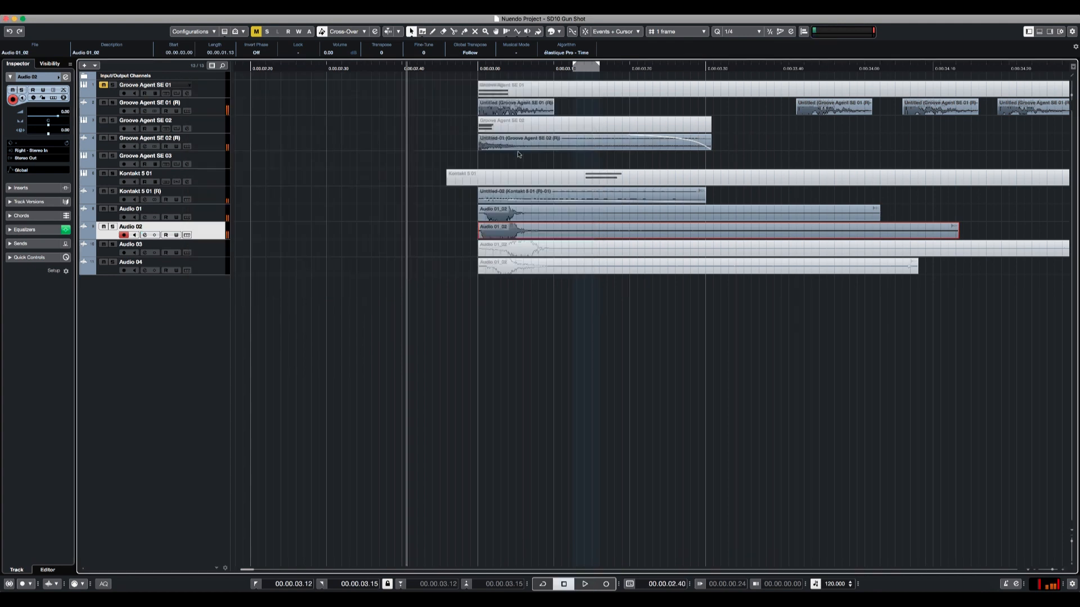
Step: Record automation of Audio 02's EQ band 3 frequency sweeping down during playback, and close the channel settings
key(e)
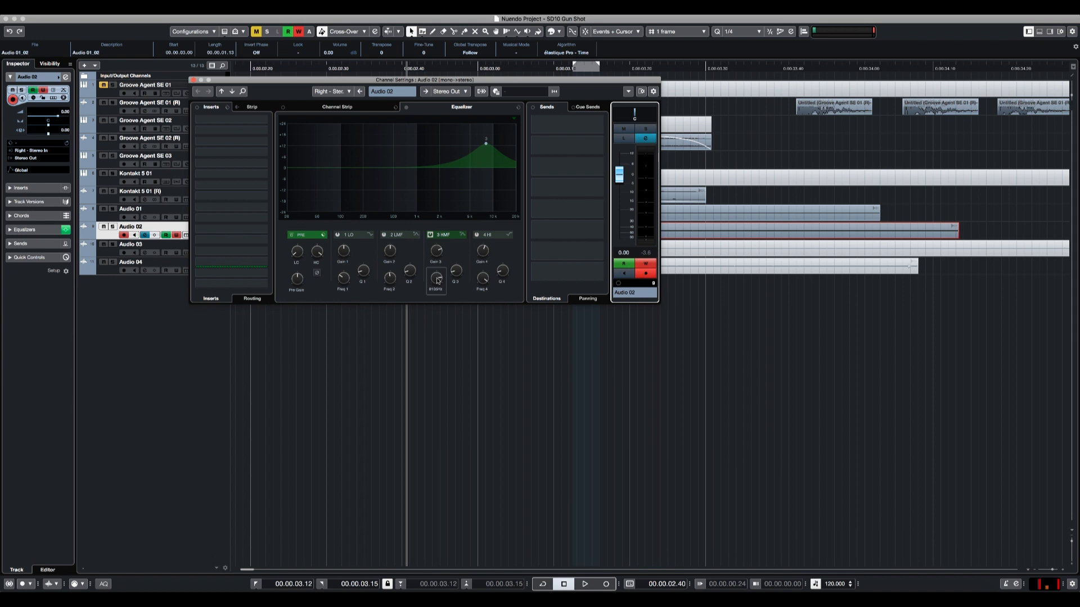
key(space)
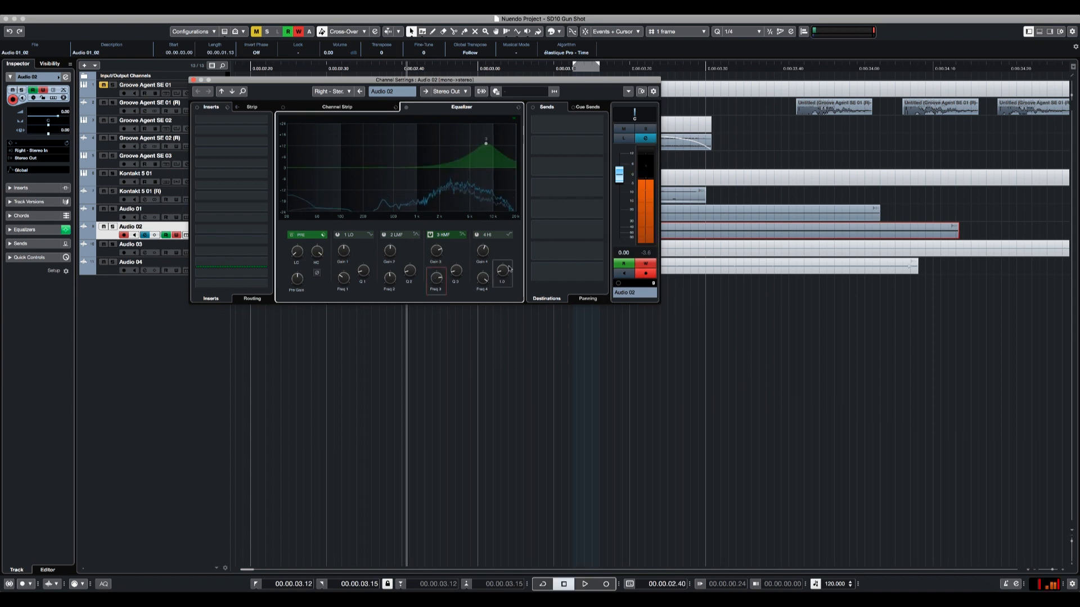
key(space)
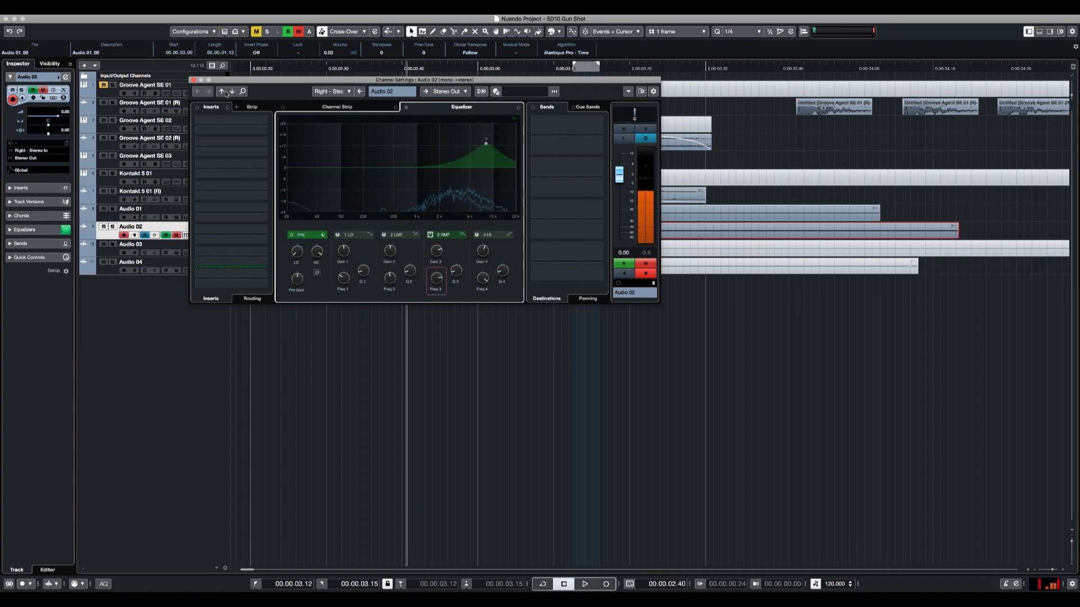
click(193, 80)
Step: Show the EQ 3 Freq automation lane below Audio 02 and enlarge it
click(83, 235)
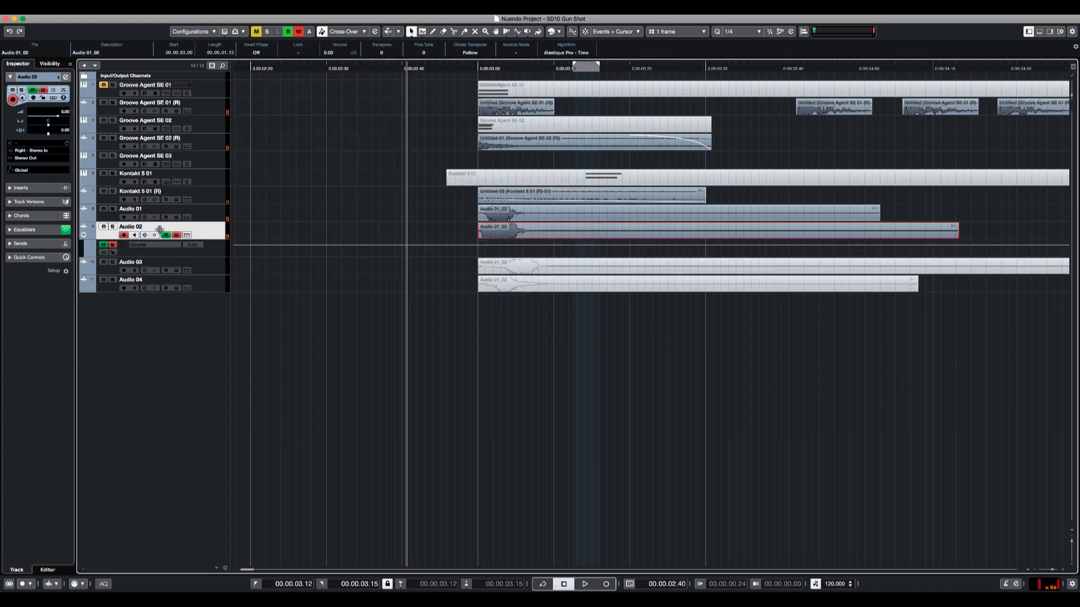
click(221, 250)
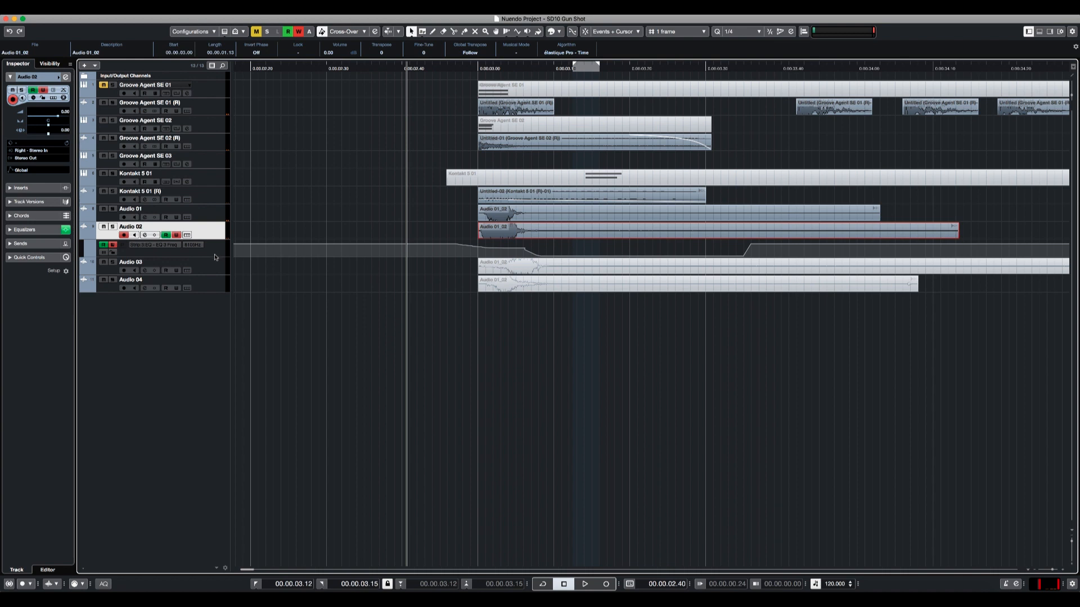
click(214, 257)
Step: Delete the automation points within the falling section of the EQ 3 Freq curve to form a straight ramp
drag(571, 266, 475, 330)
key(Delete)
click(505, 314)
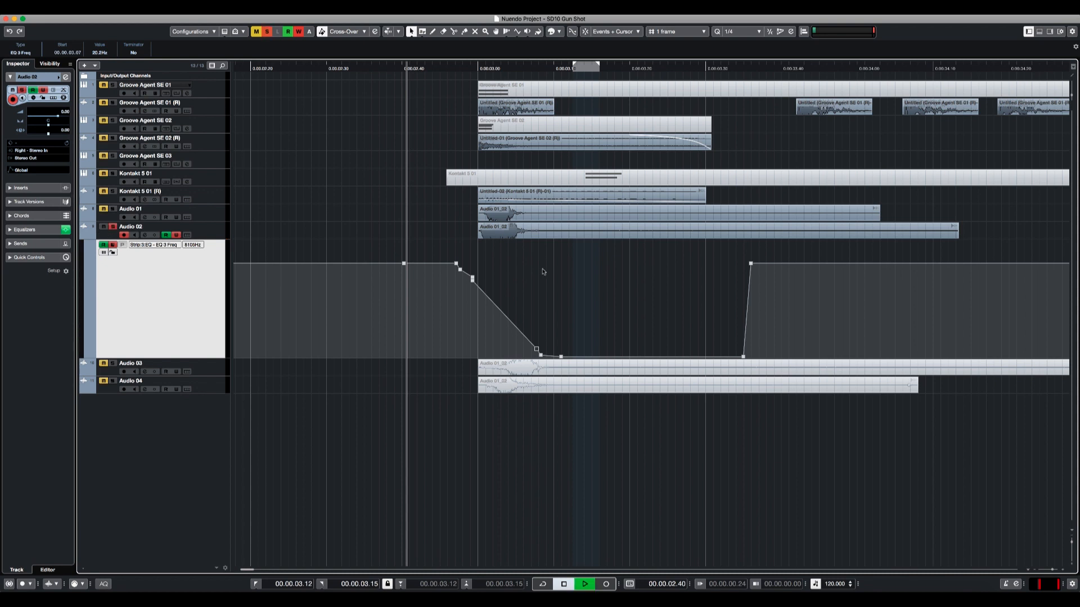
Step: Bend the falling EQ 3 Freq automation ramp on Audio 02 into an outward curve, auditioning it with the channel settings open
key(space)
key(space)
key(space)
key(e)
key(space)
key(space)
key(space)
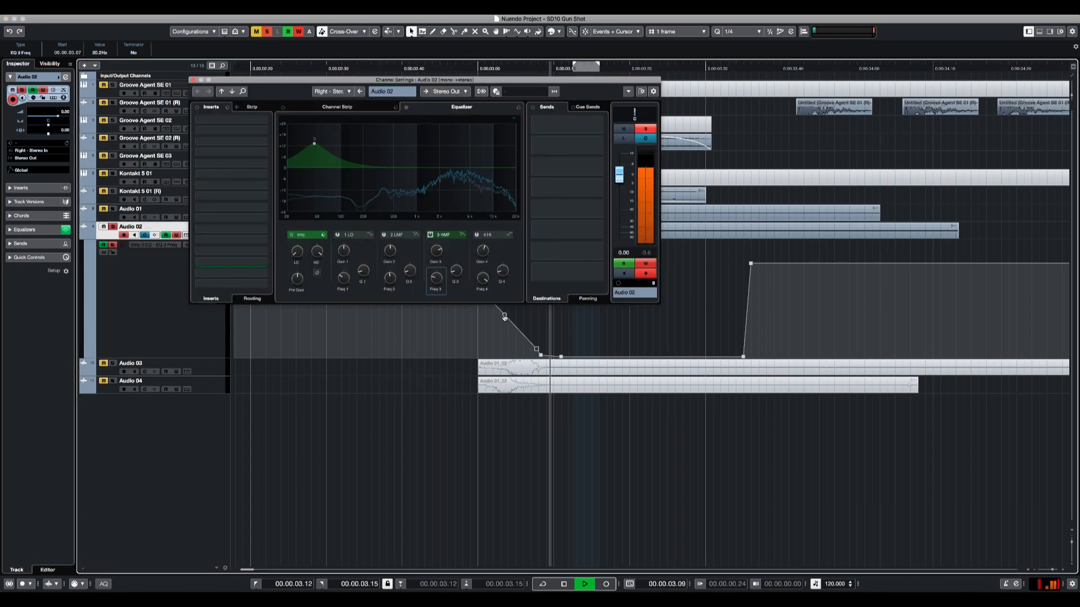
key(space)
drag(504, 316, 512, 297)
key(space)
key(space)
key(space)
key(e)
key(space)
key(space)
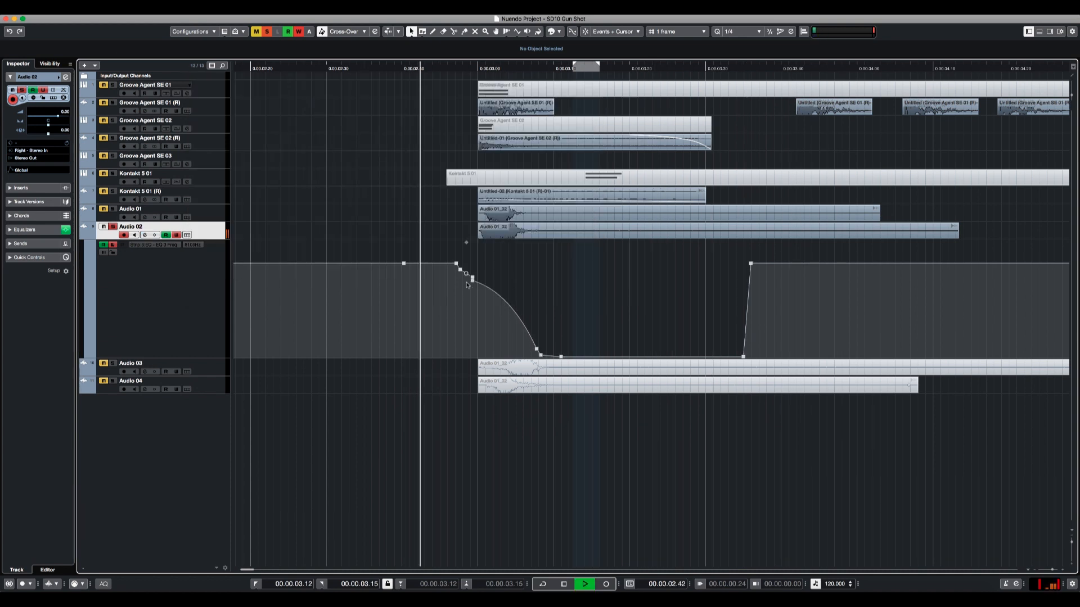
Step: Lower the automation point where the falling EQ 3 Freq curve begins and audition the soloed Audio 02
drag(473, 280, 473, 298)
key(space)
key(space)
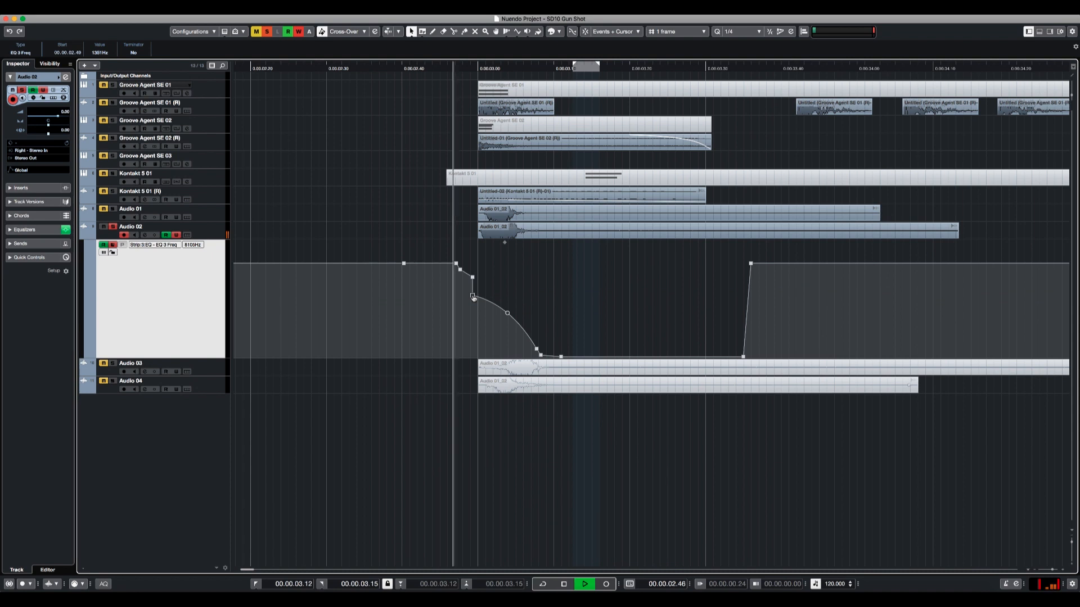
key(space)
key(space)
key(space)
key(space)
Step: Turn off automation writing on Audio 02 and play all the layers together without solo
click(177, 235)
key(space)
key(space)
key(space)
key(space)
key(space)
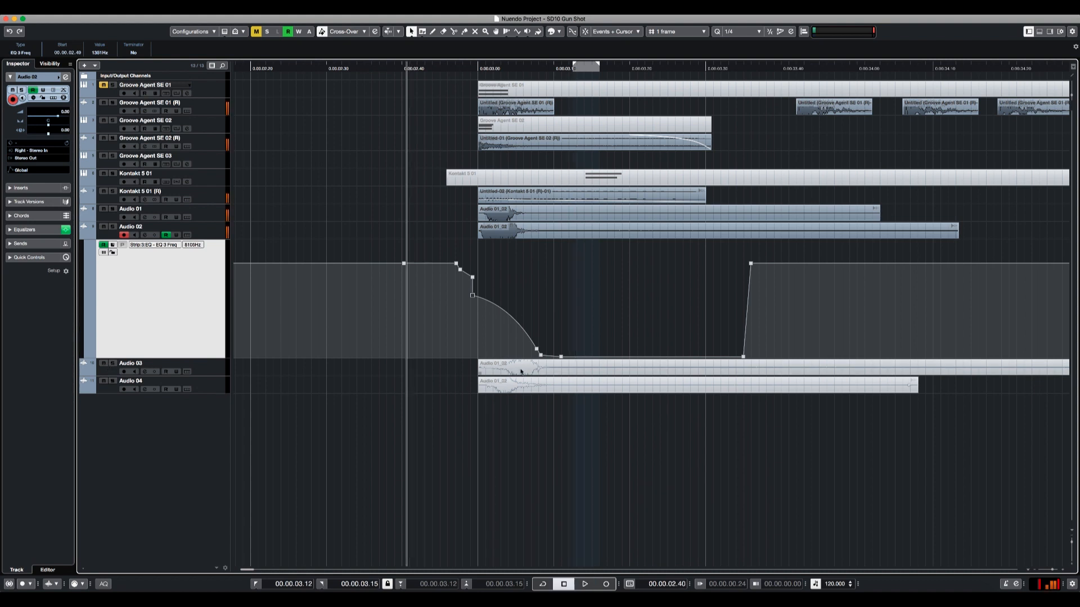
Step: Unmute the Audio 03 clip, move it earlier and trim its start to line up with the other layers
click(520, 372)
key(space)
key(space)
key(space)
drag(582, 370, 518, 372)
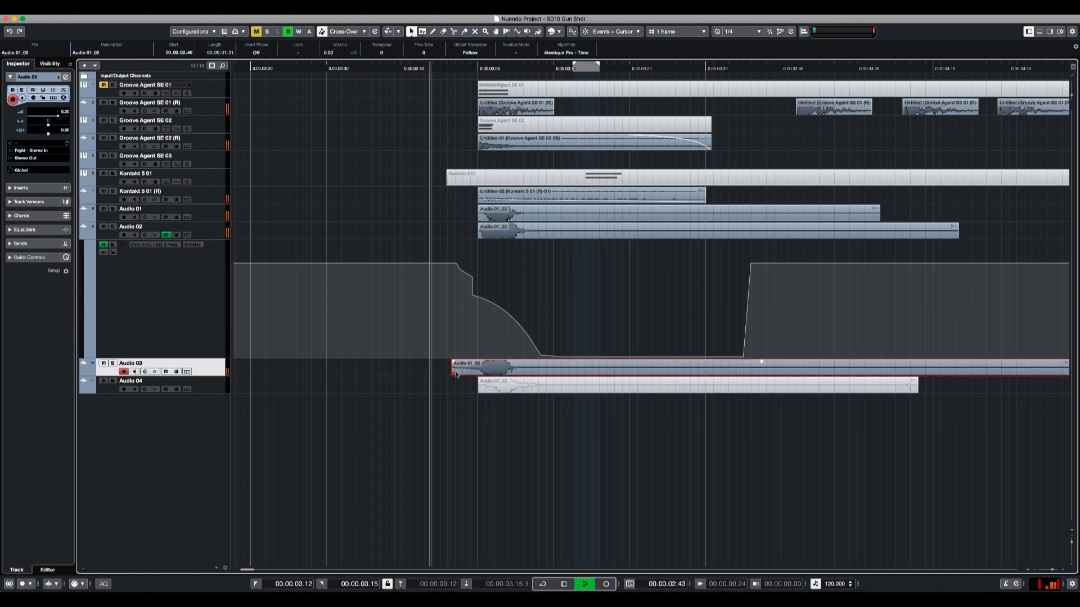
drag(459, 372, 479, 372)
Step: Audition Audio 03 soloed and cut off the clip's tail after its hit, then hide Audio 02's automation lane
key(space)
key(space)
key(space)
key(s)
key(space)
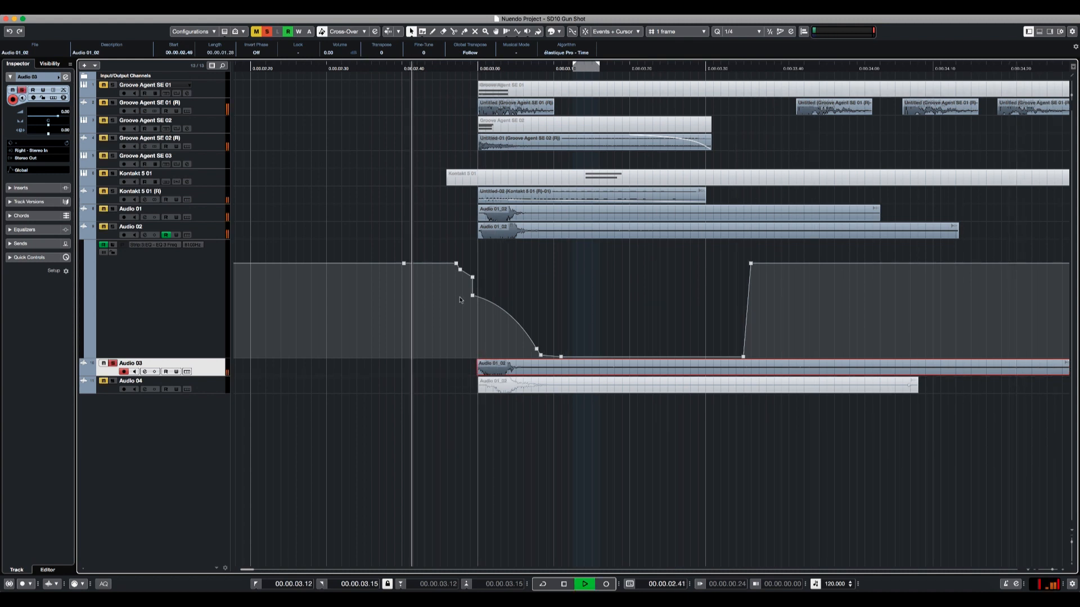
key(space)
alt+click(524, 371)
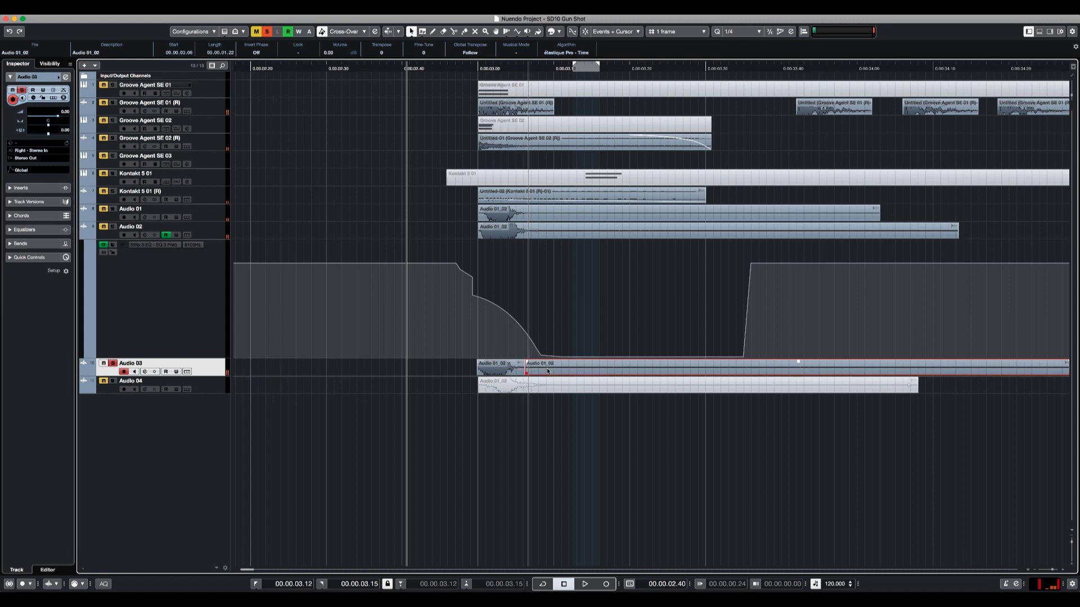
key(Delete)
click(500, 368)
key(space)
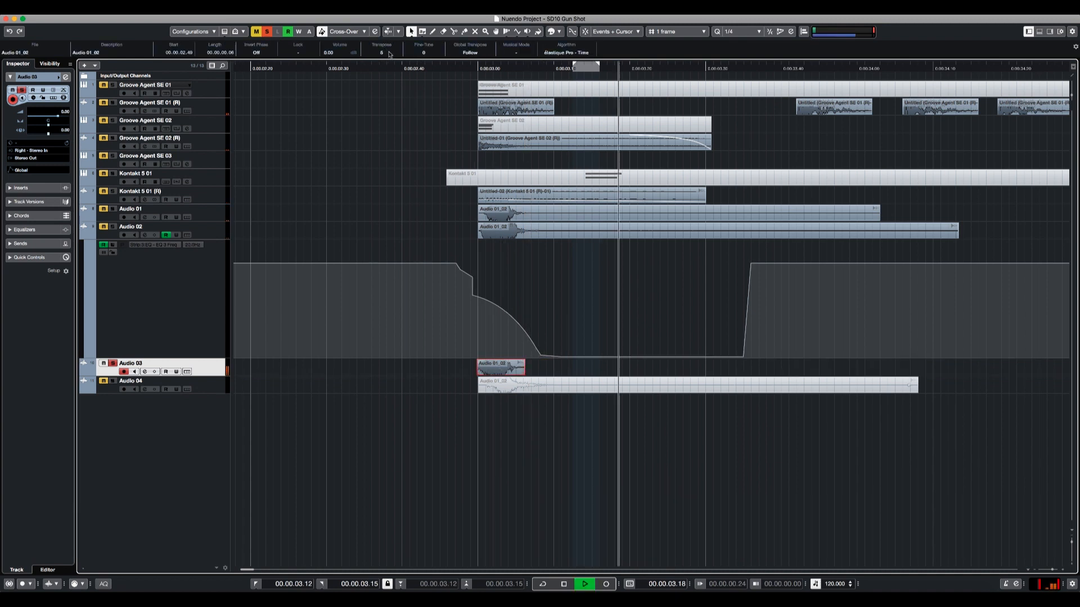
scroll(389, 54, up, 2)
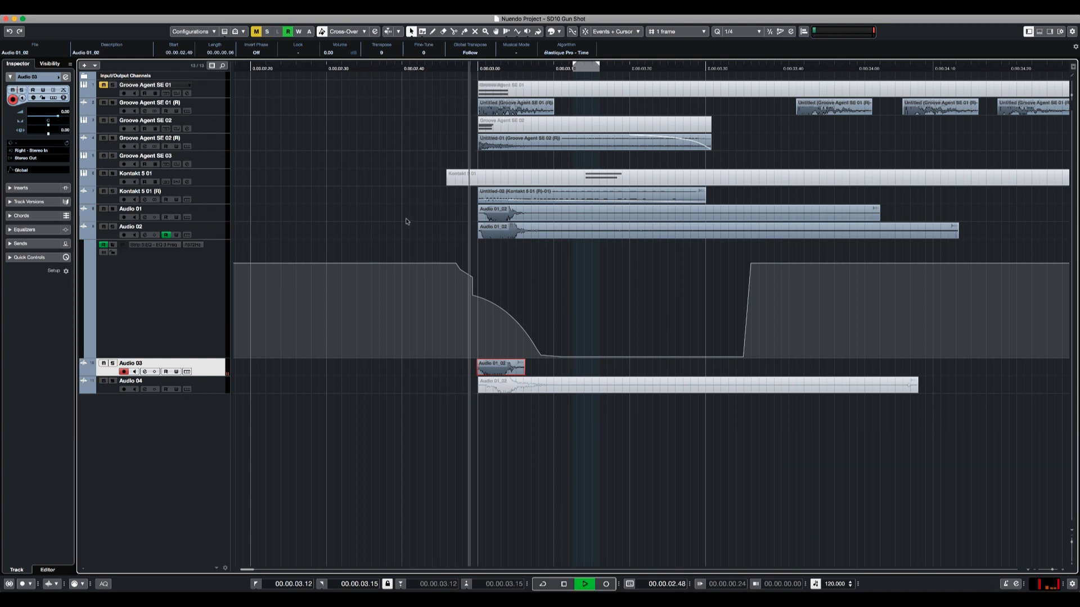
click(83, 235)
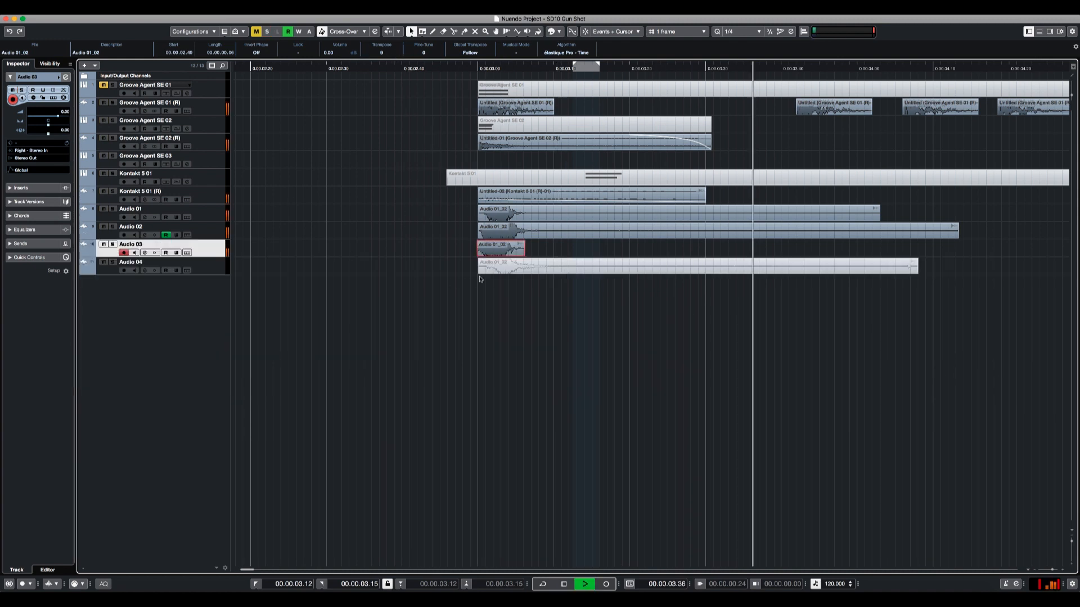
Step: Unmute the Audio 04 clip, move it earlier and trim its start to align with the layers above
click(548, 268)
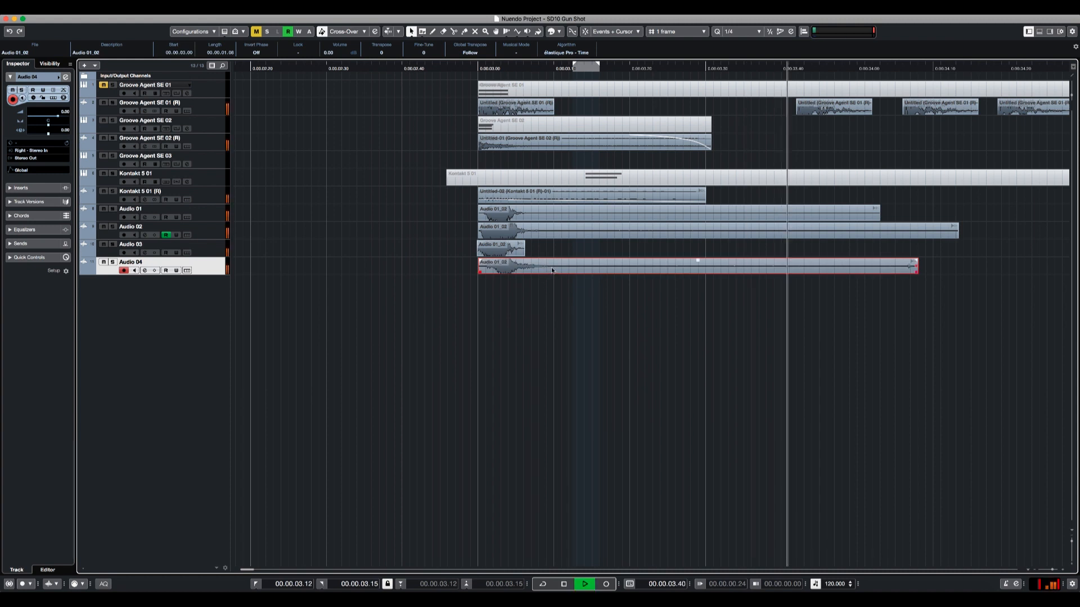
drag(549, 268, 509, 271)
key(space)
key(space)
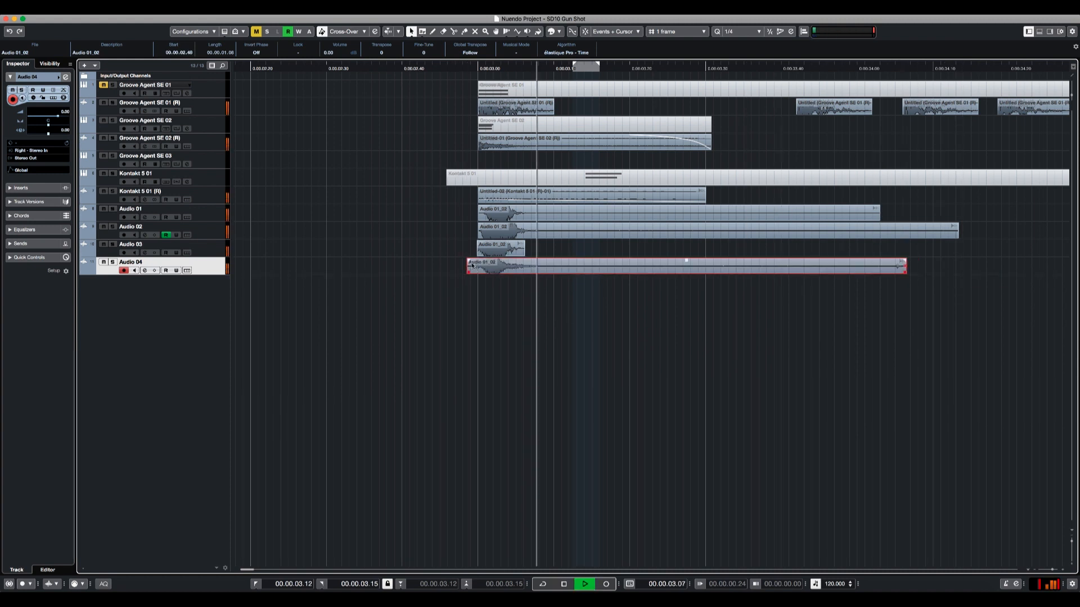
drag(471, 273, 482, 274)
Step: Split the Audio 04 clip shortly after its hit, delete the tail and play the result
key(space)
key(space)
alt+click(538, 267)
key(Delete)
key(space)
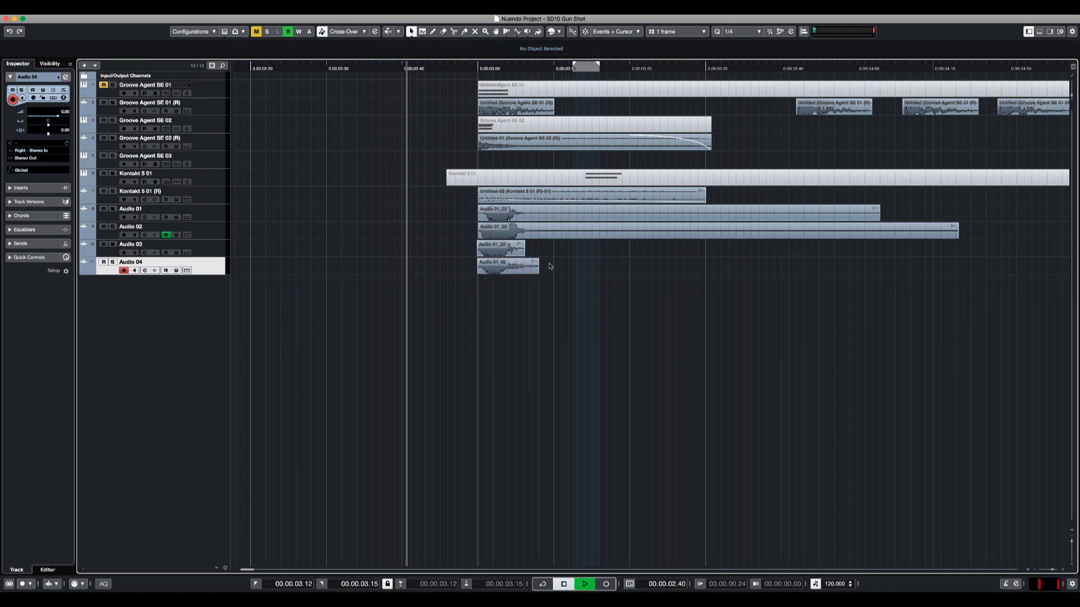
key(space)
Step: Select the clips on Audio 01 to Audio 04 and reduce their clip volume to -6.00 dB while auditioning the mix
click(494, 267)
shift+click(520, 250)
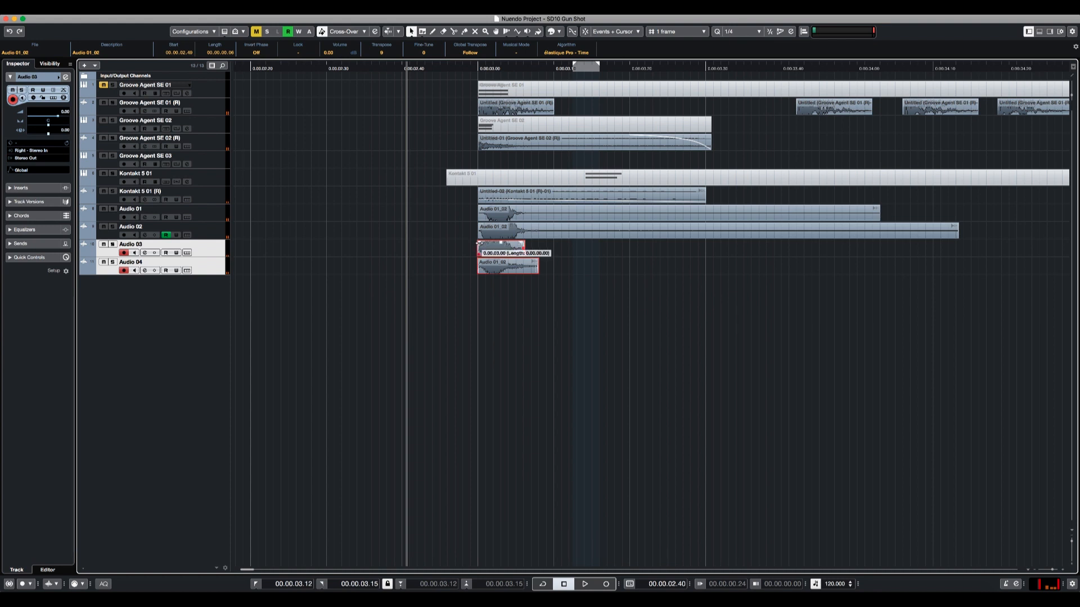
drag(472, 206, 487, 226)
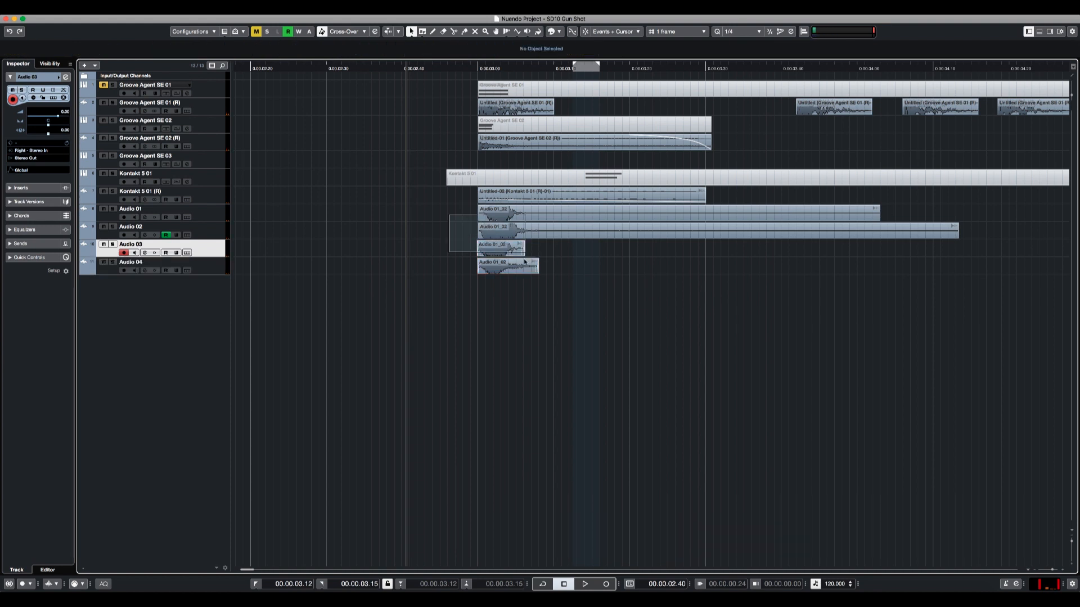
drag(527, 257, 518, 270)
key(space)
key(space)
key(space)
scroll(517, 271, up, 8)
key(space)
key(space)
scroll(517, 271, up, 2)
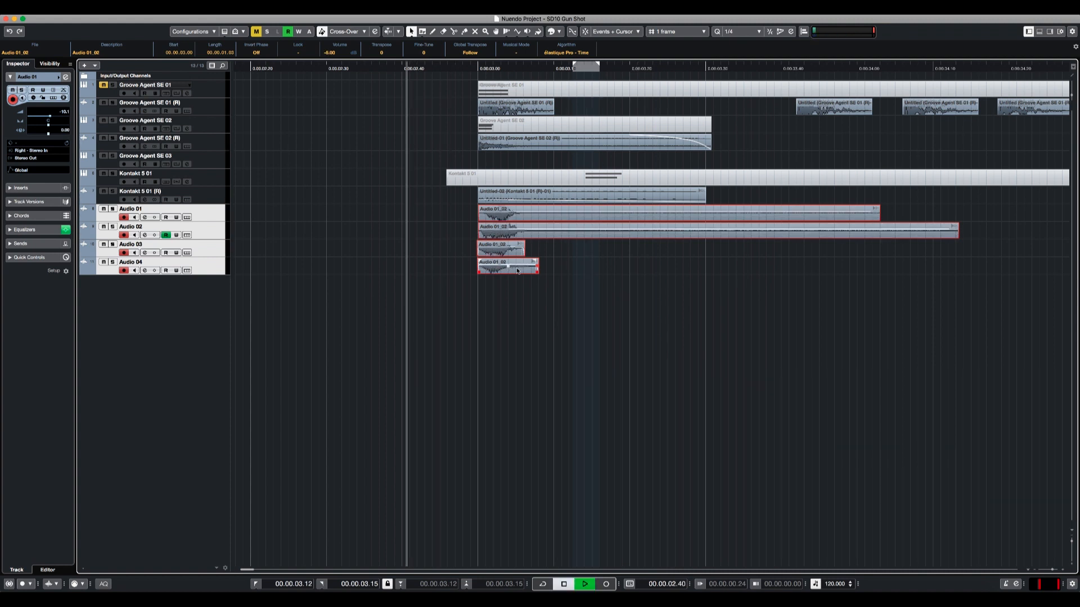
key(space)
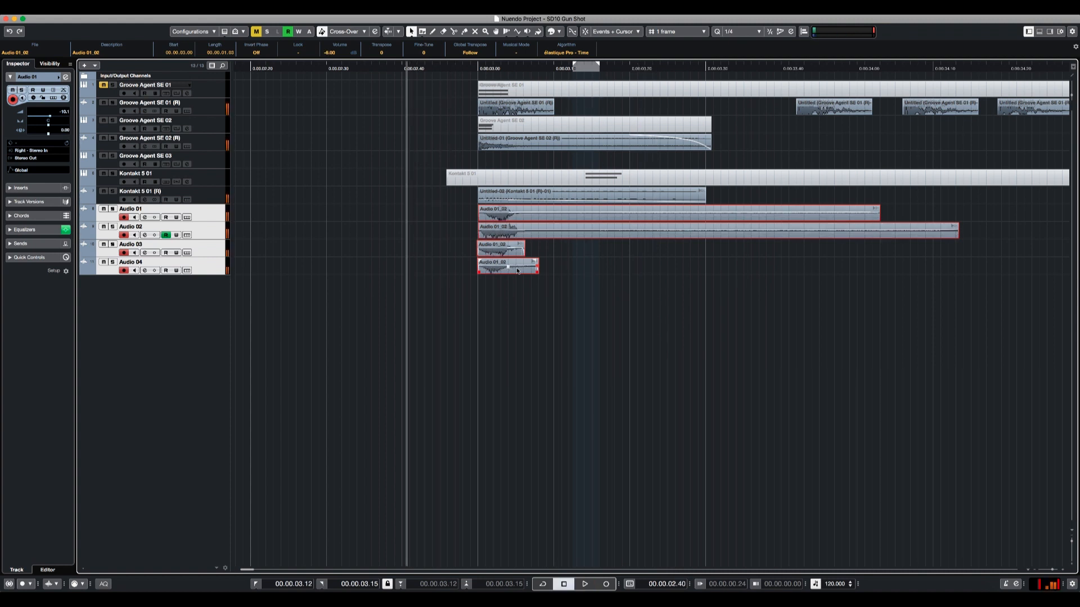
Step: Split the Groove Agent SE 02 (R) clip, delete its tail and lengthen the fade-out on the remaining part
click(533, 159)
alt+click(541, 148)
click(578, 148)
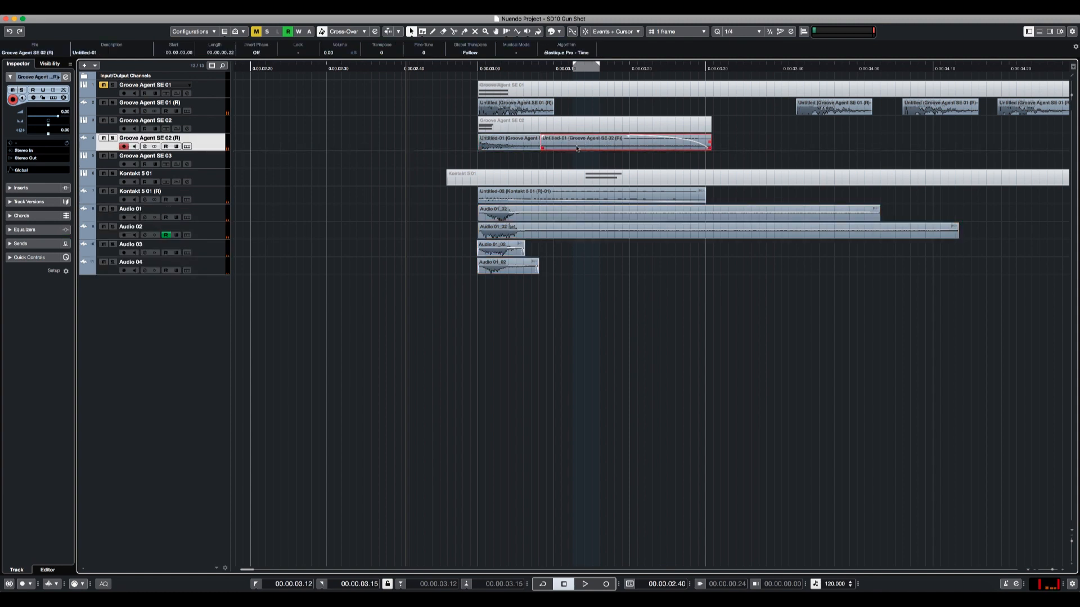
key(Delete)
key(space)
key(space)
drag(538, 136, 502, 136)
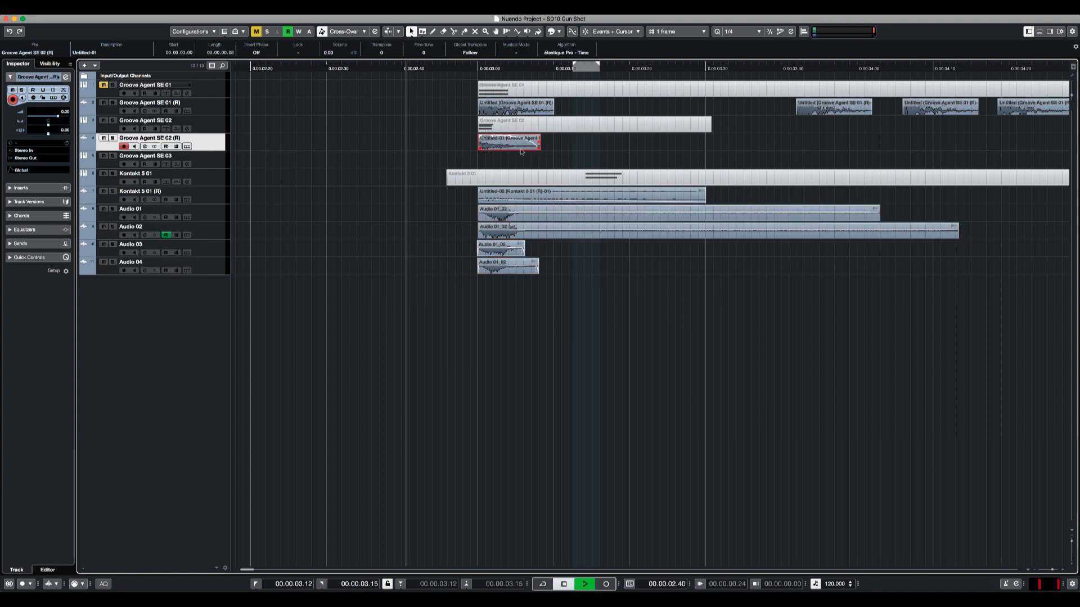
key(space)
Step: Cut off the tail of the Kontakt 5 01 (R) clip and adjust its end to a length of 14 frames
alt+click(543, 194)
click(555, 197)
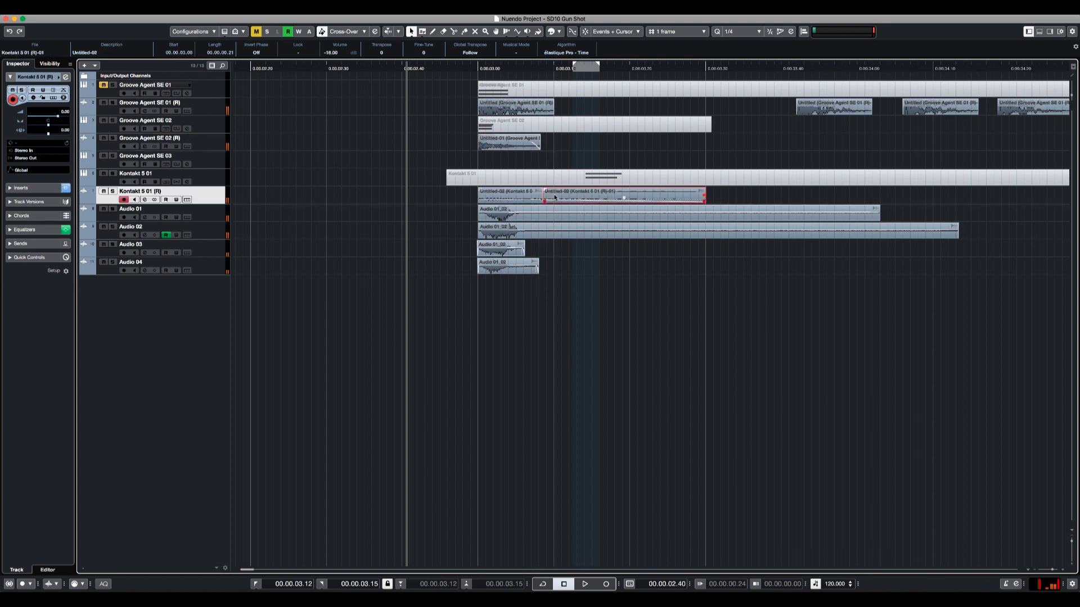
key(Delete)
key(space)
click(531, 193)
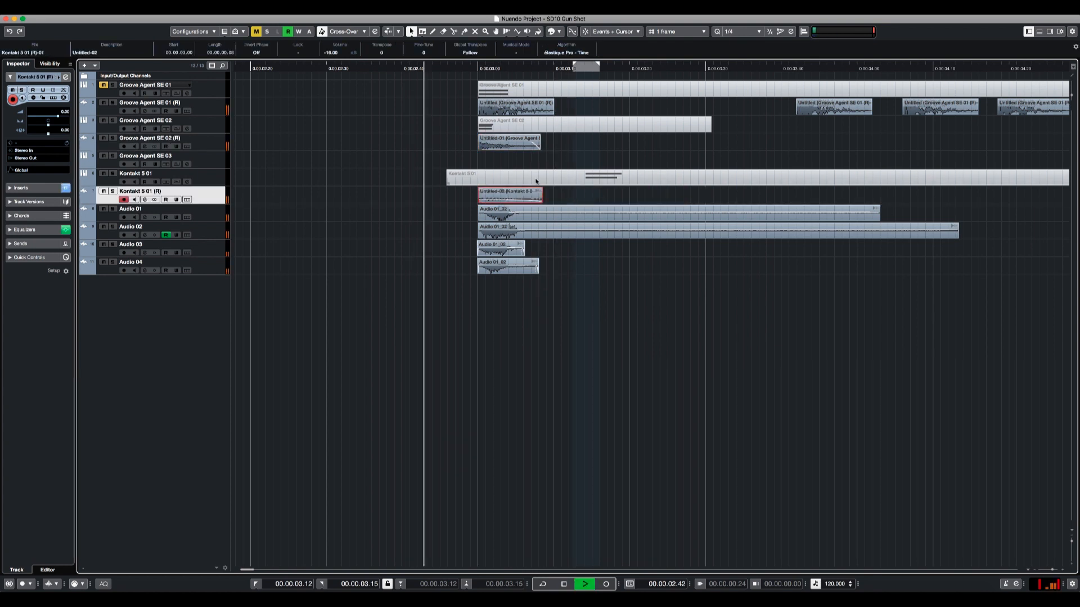
key(space)
drag(542, 202, 587, 203)
key(space)
key(space)
Step: Extend the end of the Groove Agent SE 02 (R) clip to about 10 frames and audition the layered gunshot repeatedly
drag(540, 150, 561, 150)
key(space)
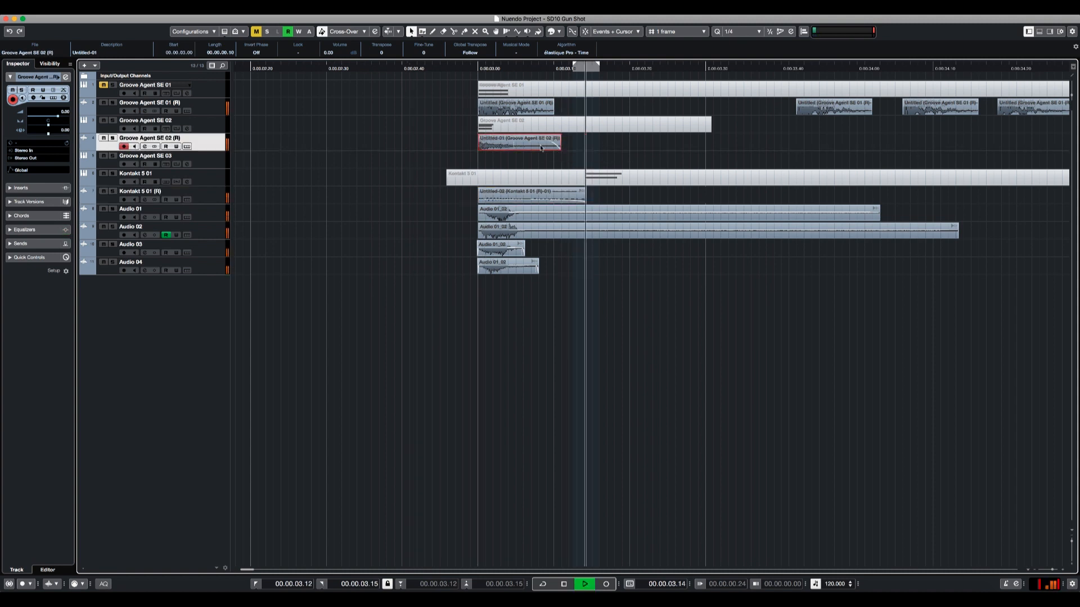
key(space)
key(space)
key(space)
key(space)
key(space)
key(space)
key(space)
Step: Mute the Kontakt 5 01 (R) clip and play the gunshot to judge that layer's contribution
click(529, 197)
key(space)
key(space)
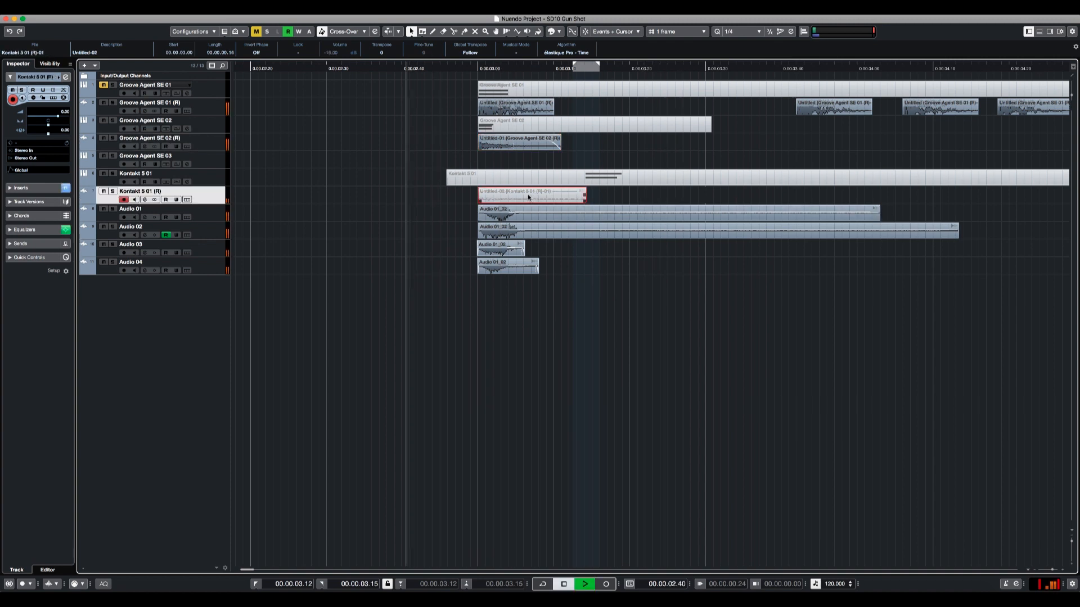
key(space)
key(space)
key(space)
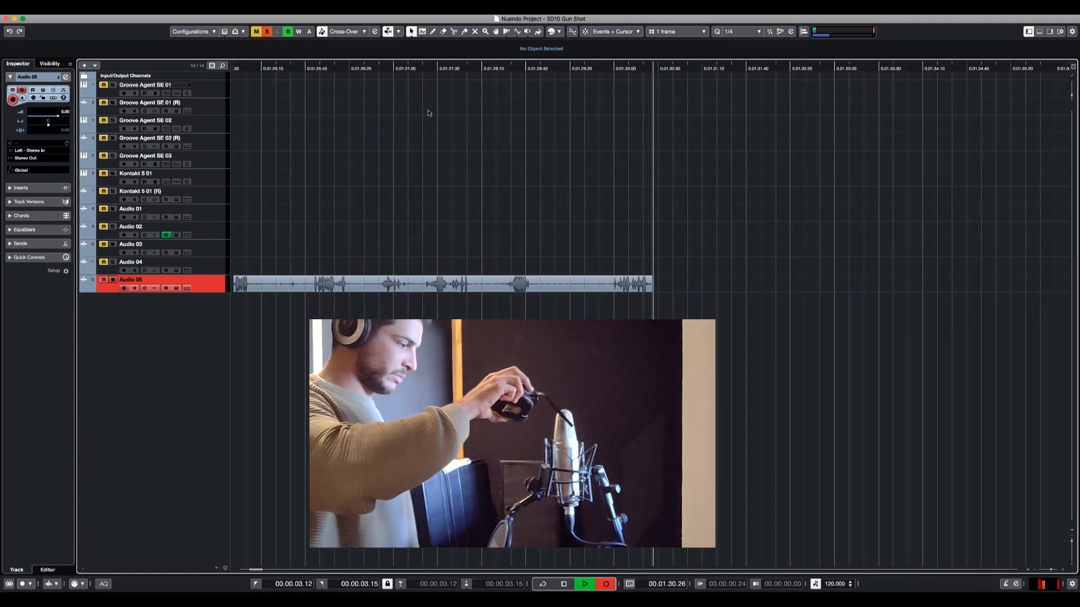
Step: Split the Audio 05 recording just before the dense group of hits at about 0.01.19 and remove everything before it
key(h)
key(h)
key(h)
key(h)
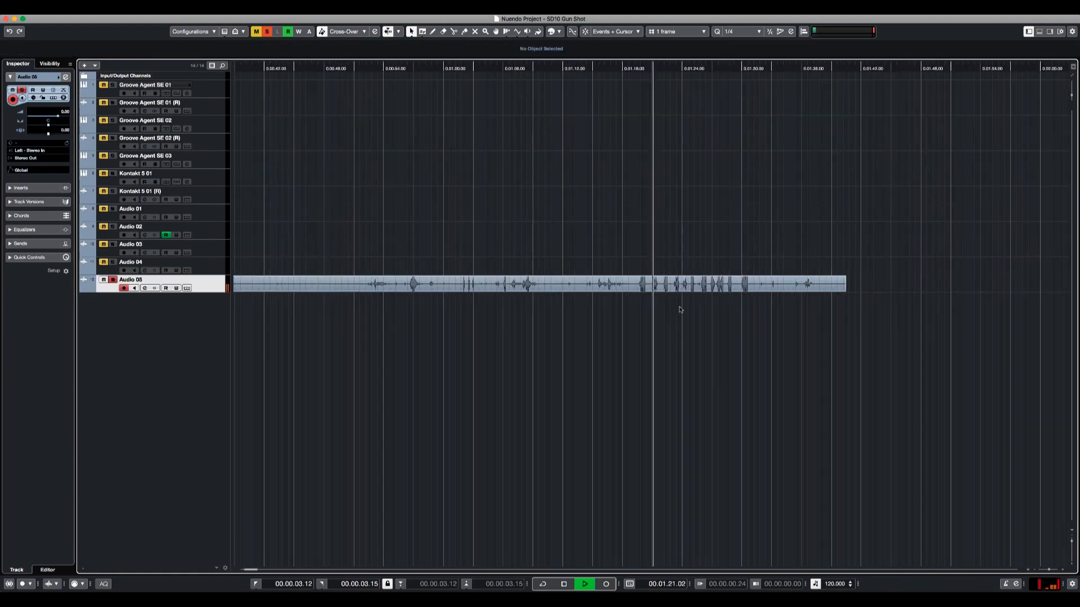
key(h)
key(h)
key(h)
key(h)
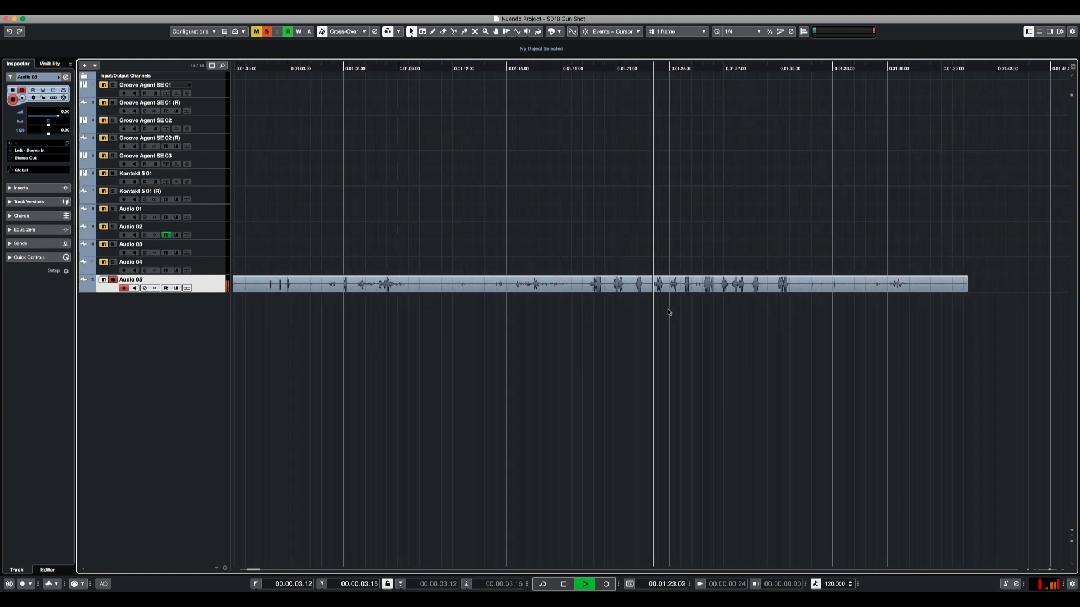
alt+click(518, 286)
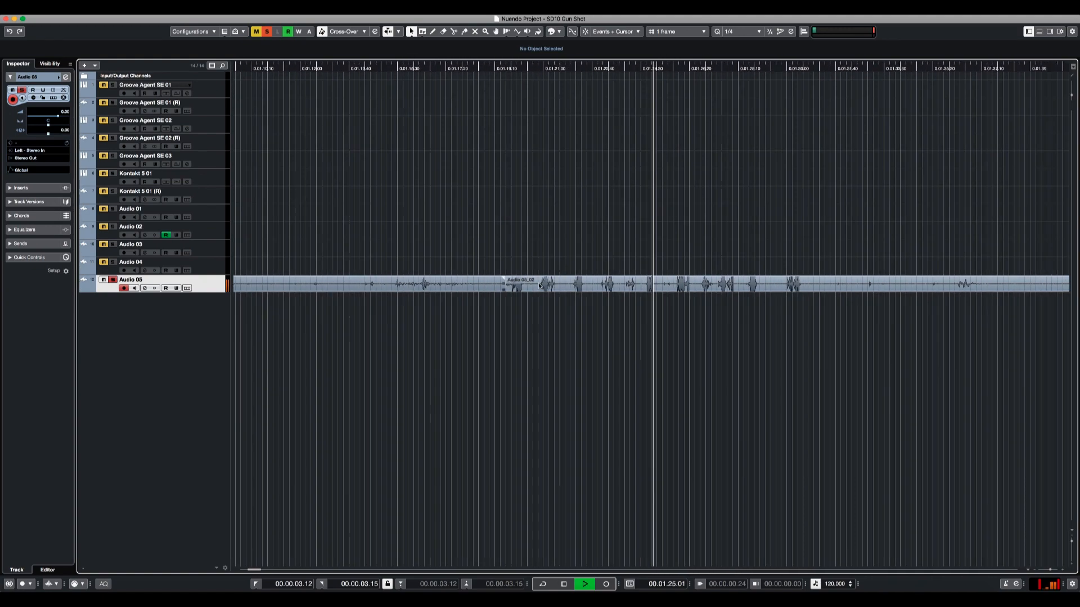
key(space)
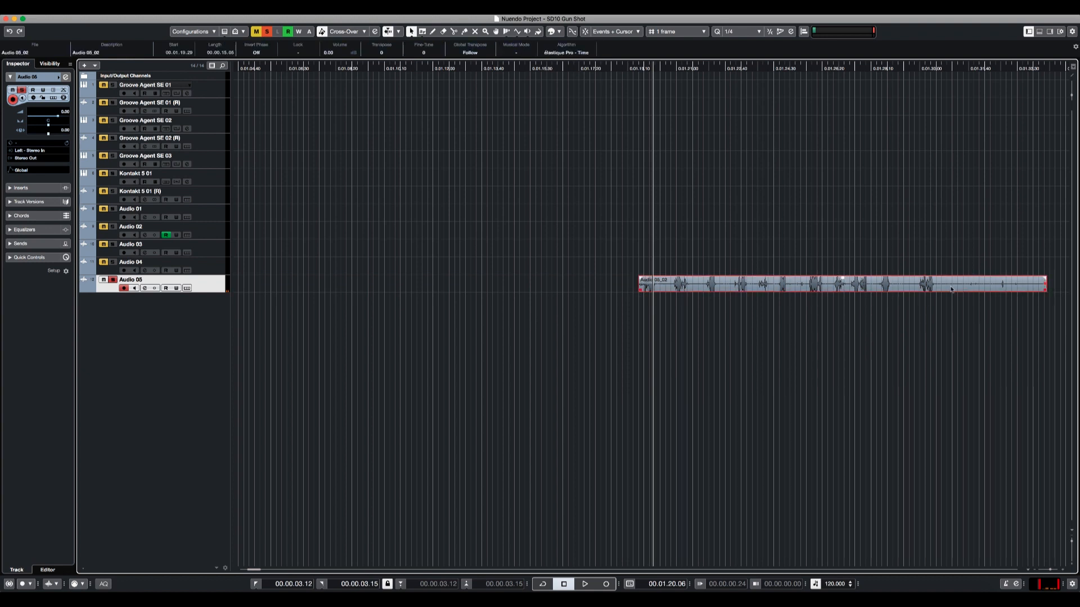
Step: Move the remaining Audio 05 recording beside the other layers, starting at 0.00.03.03
key(Delete)
key(g)
key(g)
key(g)
key(g)
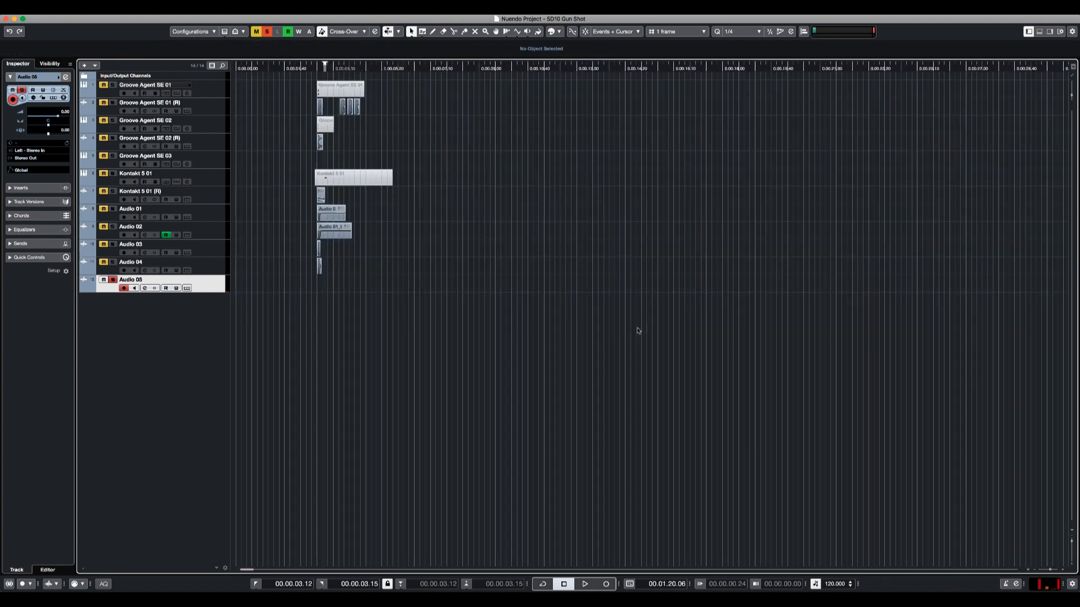
key(h)
key(h)
key(h)
key(h)
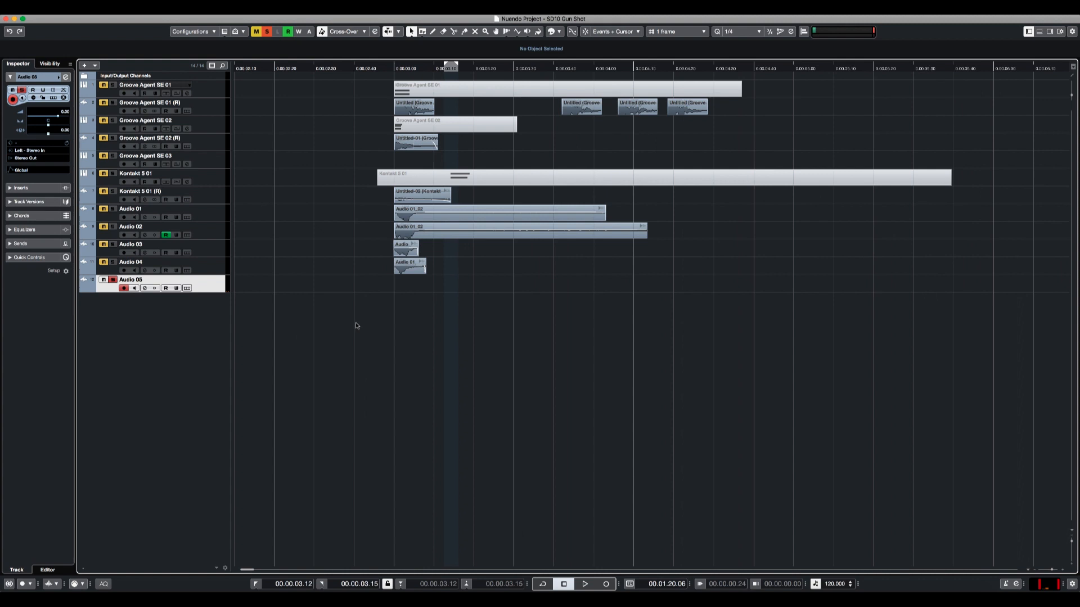
click(407, 320)
key(super+z)
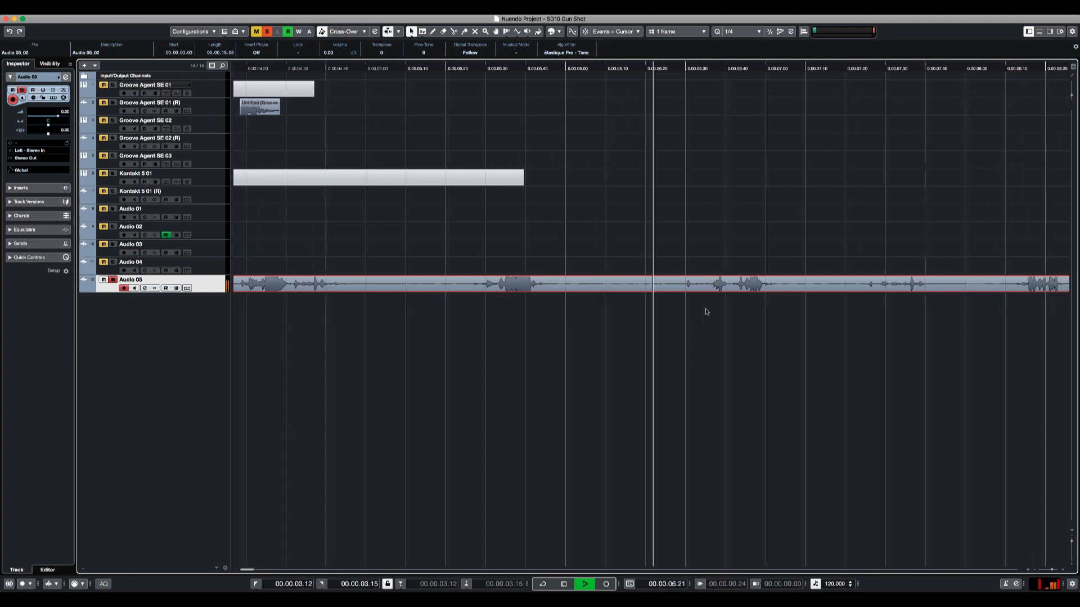
Step: Play the Audio 05 recording and split it around two hit groups, starting at about 0.00.05.28 and 0.00.07.26
key(space)
key(space)
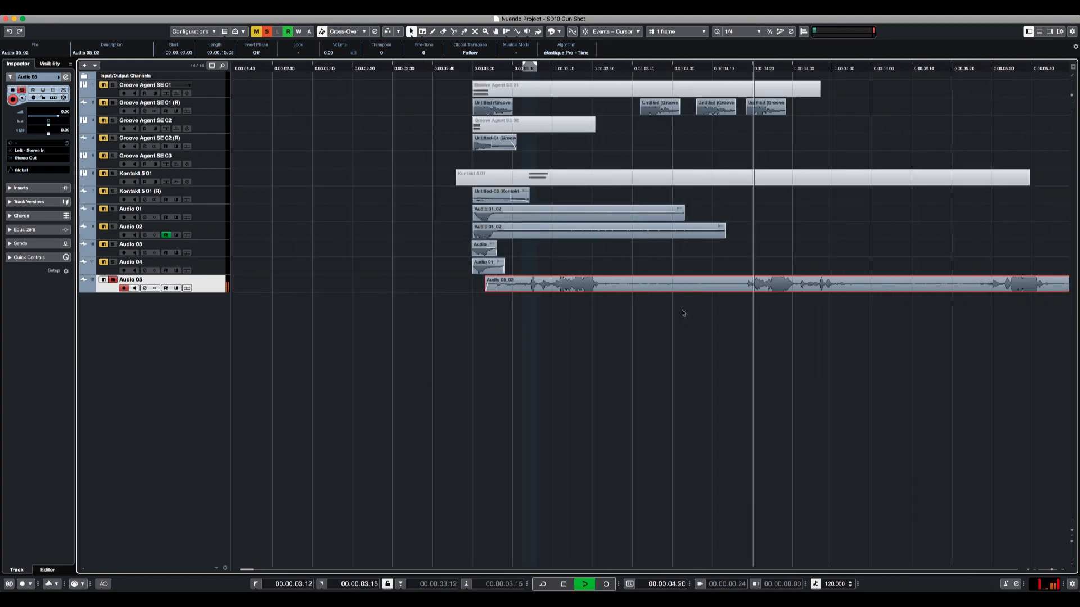
key(g)
key(g)
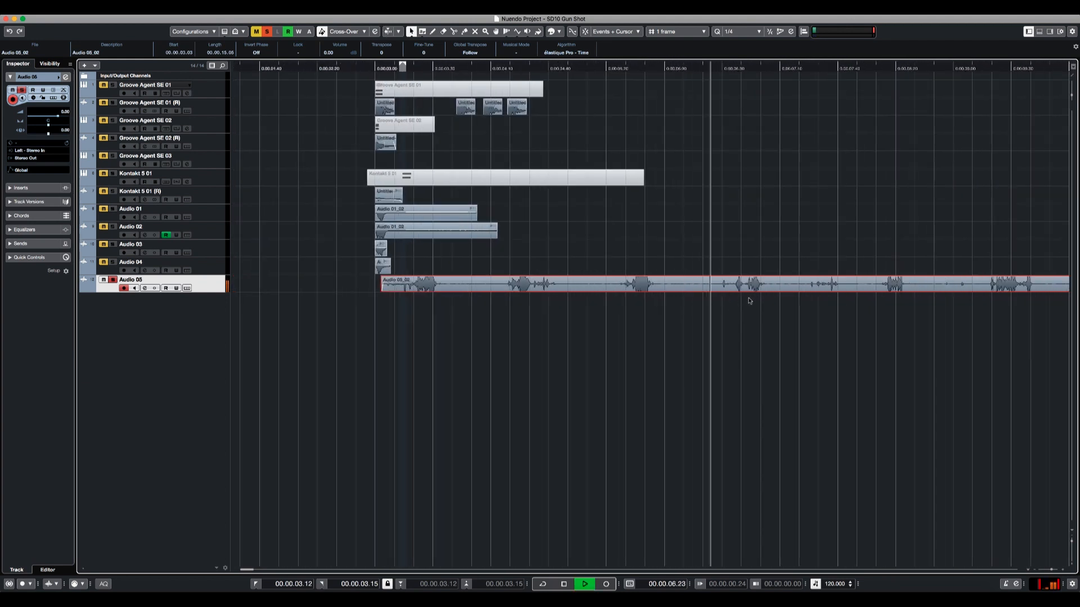
alt+click(625, 287)
alt+click(682, 287)
click(689, 287)
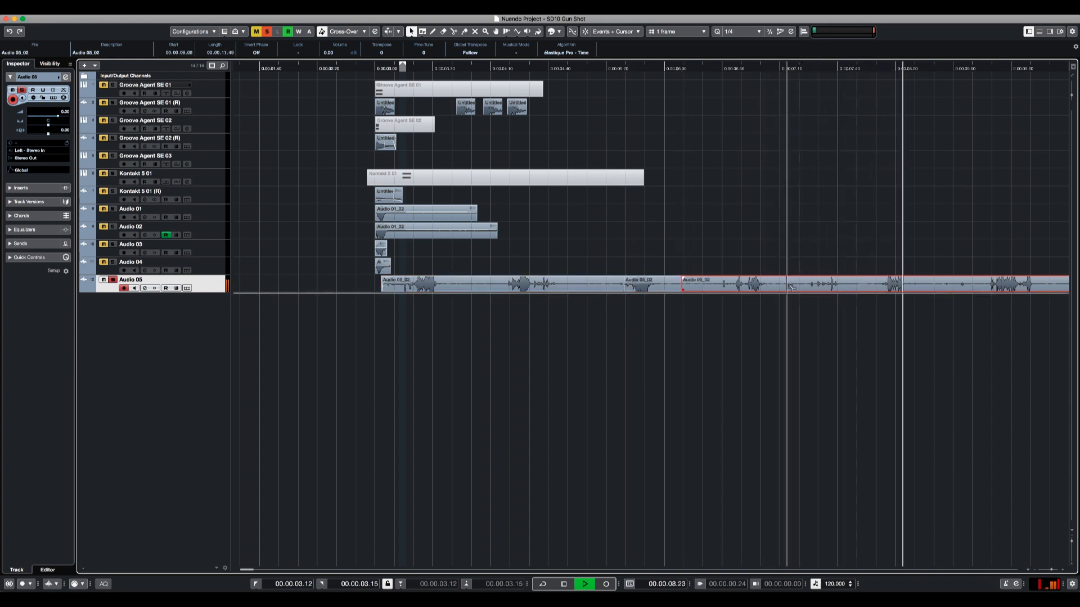
alt+click(810, 287)
alt+click(862, 287)
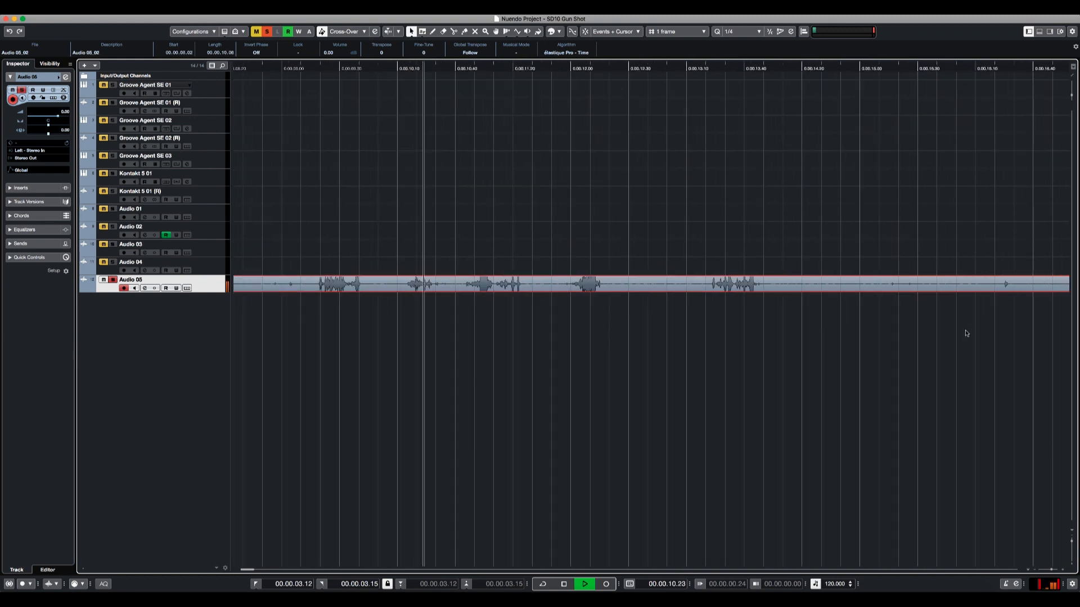
Step: Isolate the hit group at about 0.00.13.12 in Audio 05, removing the unused recording before and after it
click(692, 313)
alt+click(701, 290)
key(g)
key(g)
key(g)
key(g)
key(g)
key(g)
key(space)
click(545, 287)
key(Delete)
click(641, 290)
alt+click(595, 291)
key(Delete)
Step: Move the isolated hit group to a new track below Audio 05, starting at 0.00.03.01
key(space)
key(space)
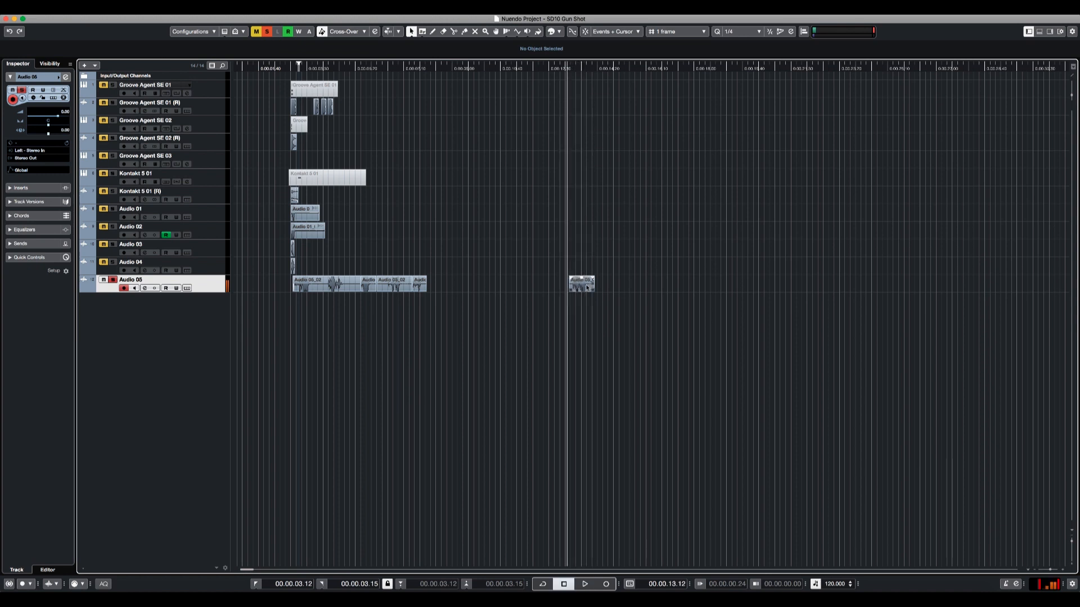
drag(485, 286, 466, 286)
key(h)
key(h)
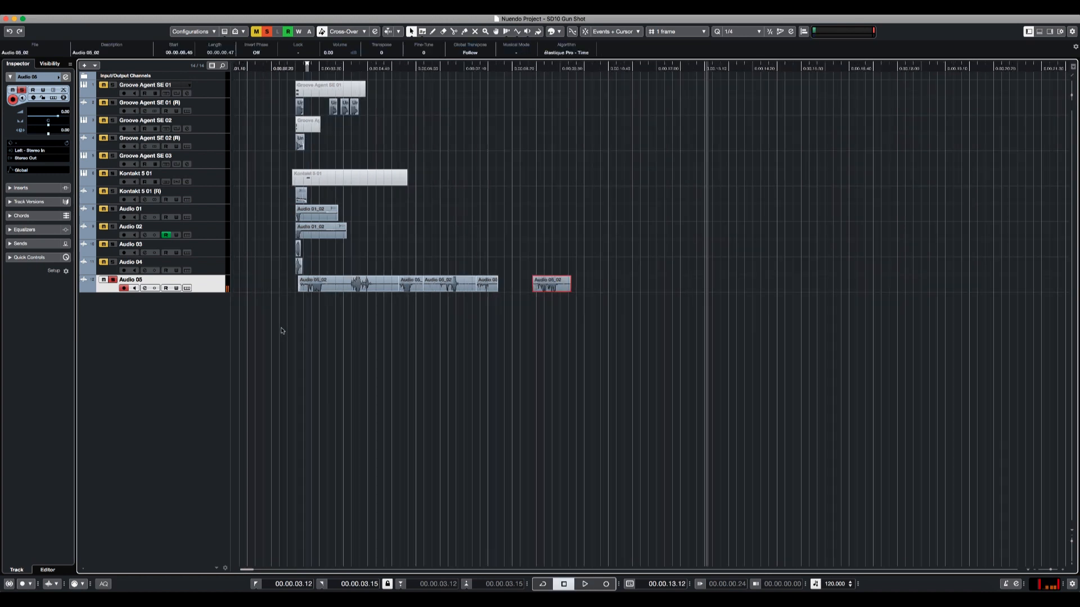
key(h)
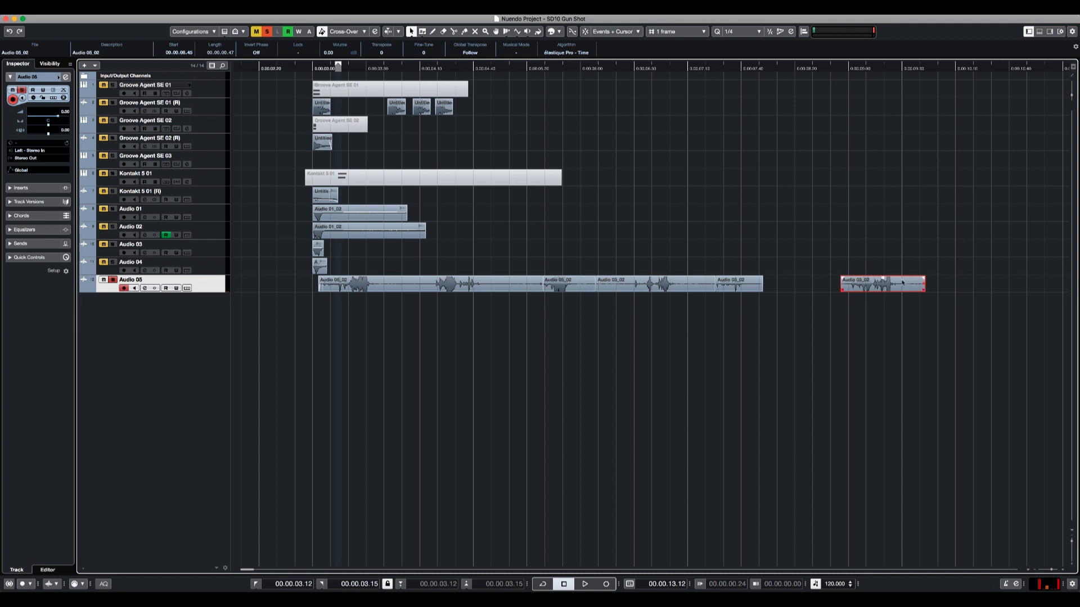
drag(883, 284, 360, 302)
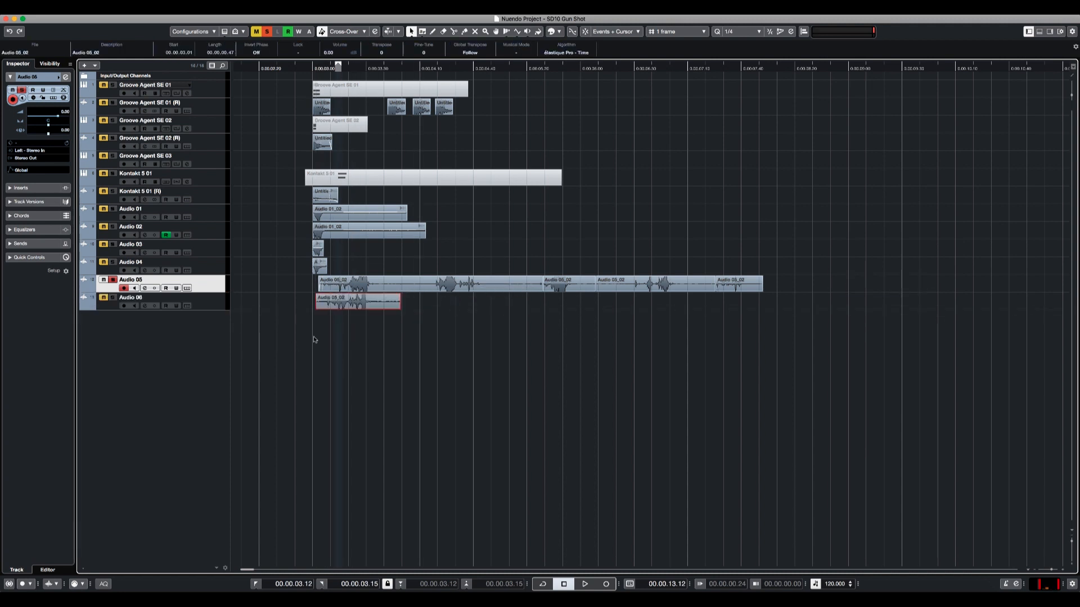
Step: Shorten the Audio 06 clip from its end to about 10 frames
key(h)
key(h)
drag(507, 302, 442, 303)
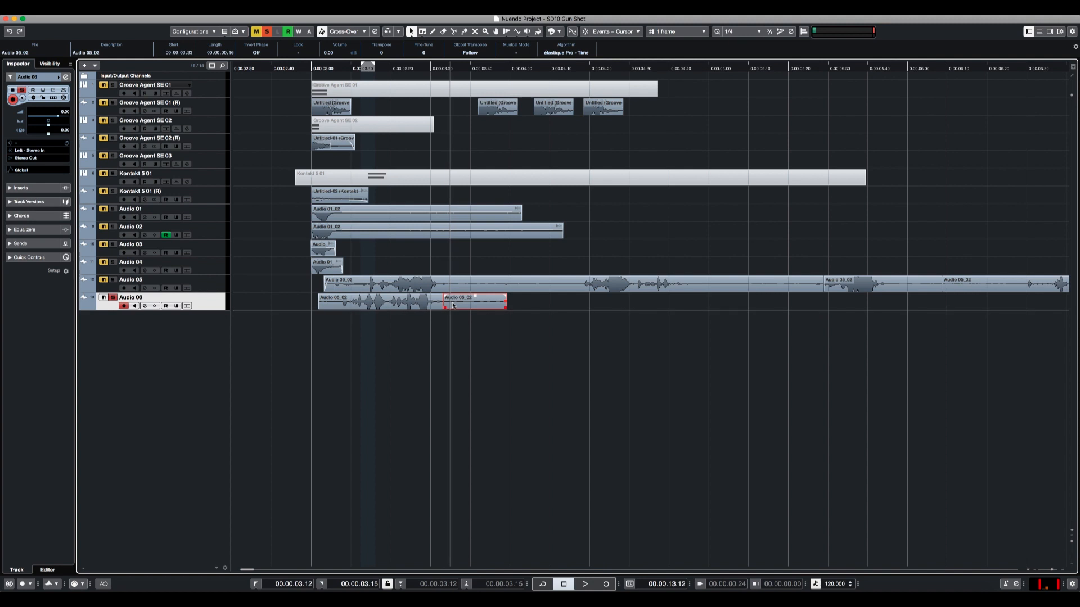
drag(440, 309, 356, 311)
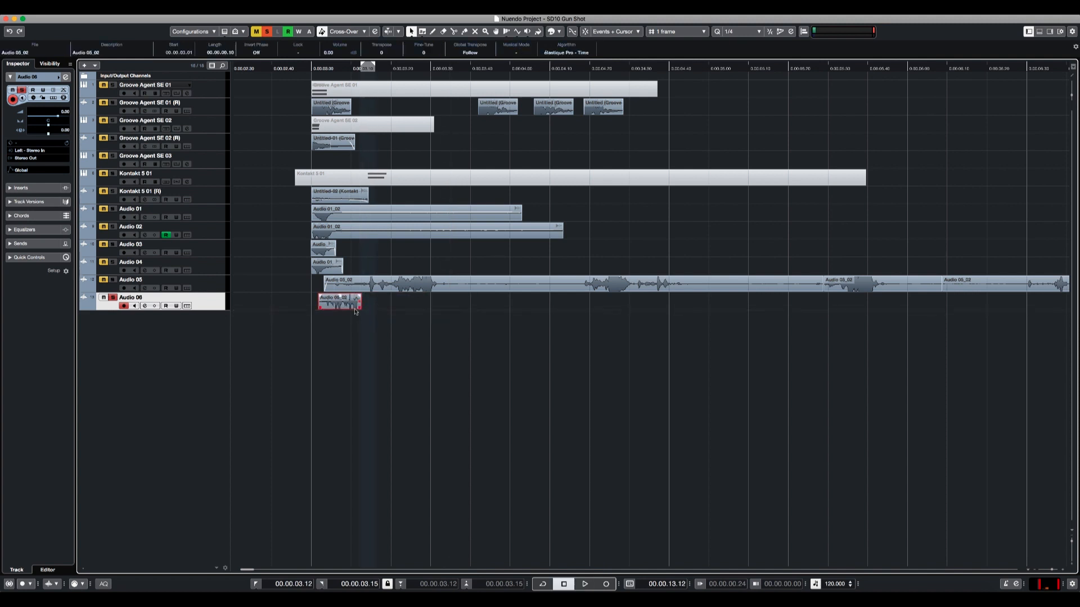
Step: Audition the Audio 06 clip and cut away its beginning up to 0.00.03.09
click(285, 338)
key(space)
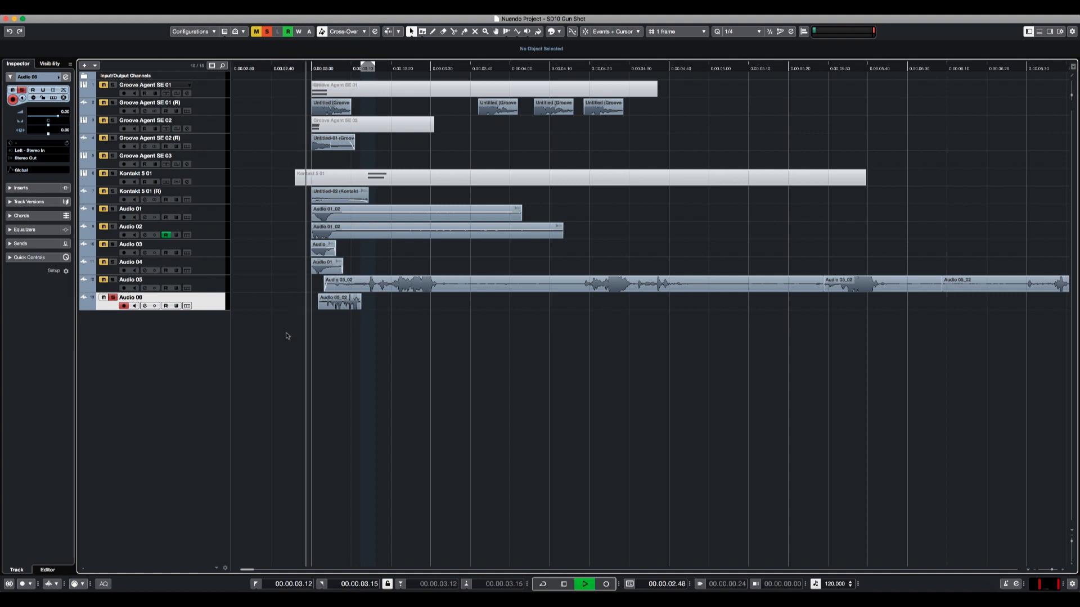
key(space)
key(space)
alt+click(348, 307)
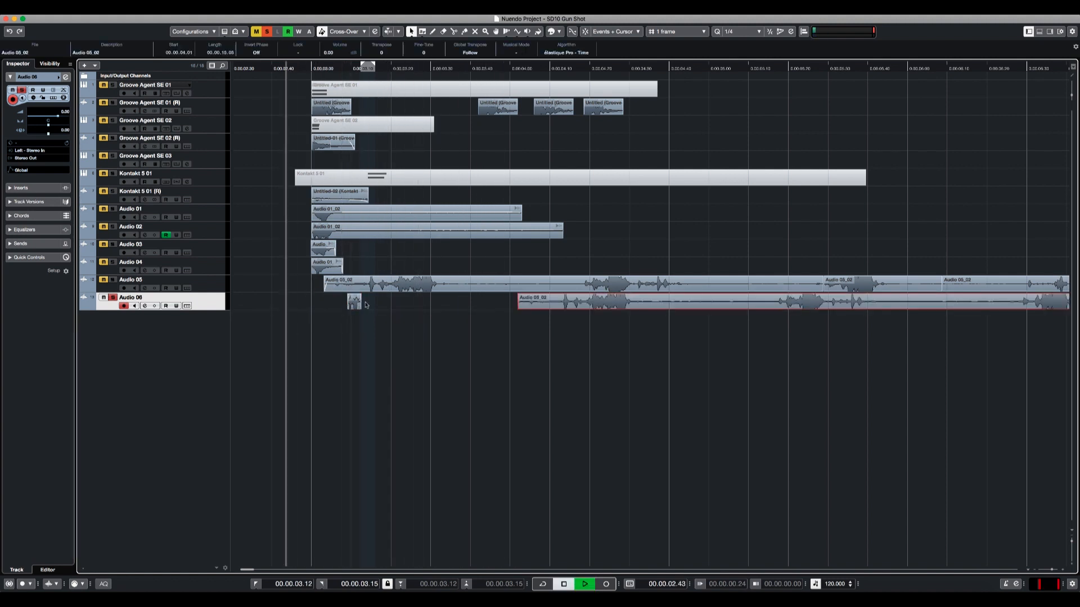
Step: Delete the stray long copy of the recording from the Audio 06 track and play the short remaining clip
key(space)
key(space)
key(space)
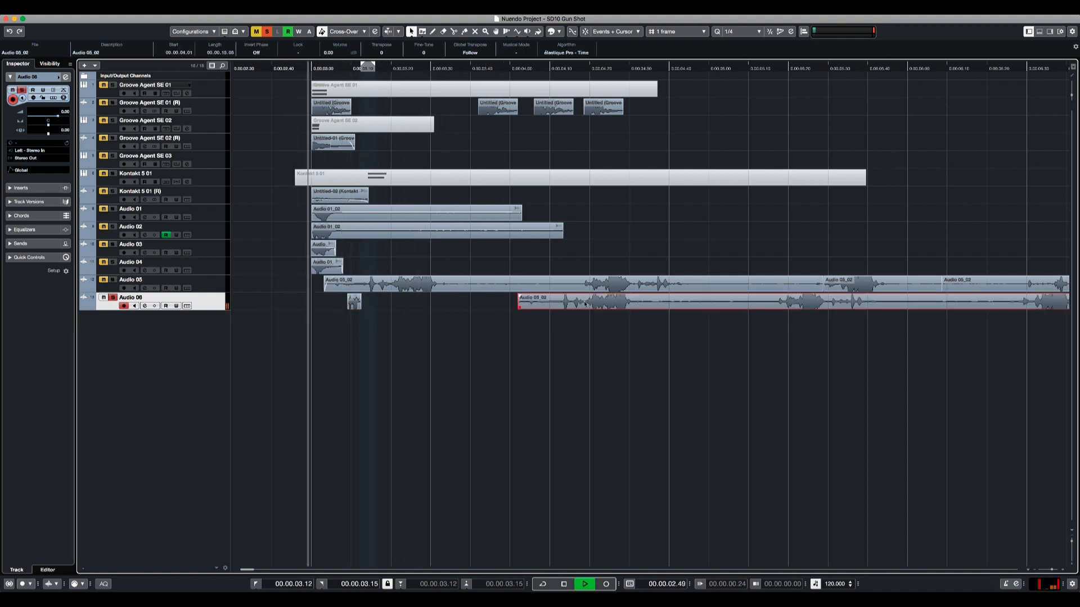
key(space)
drag(533, 325, 632, 302)
key(Delete)
key(space)
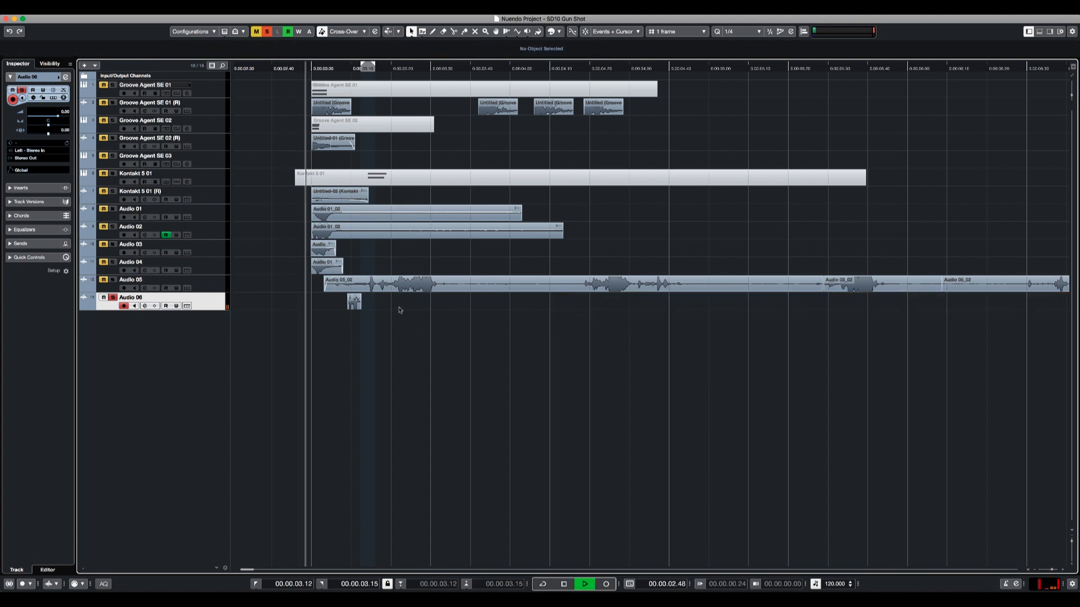
Step: Boost the upper mids of the Audio 06 track with the channel equalizer while it plays
drag(381, 335, 316, 297)
key(e)
key(space)
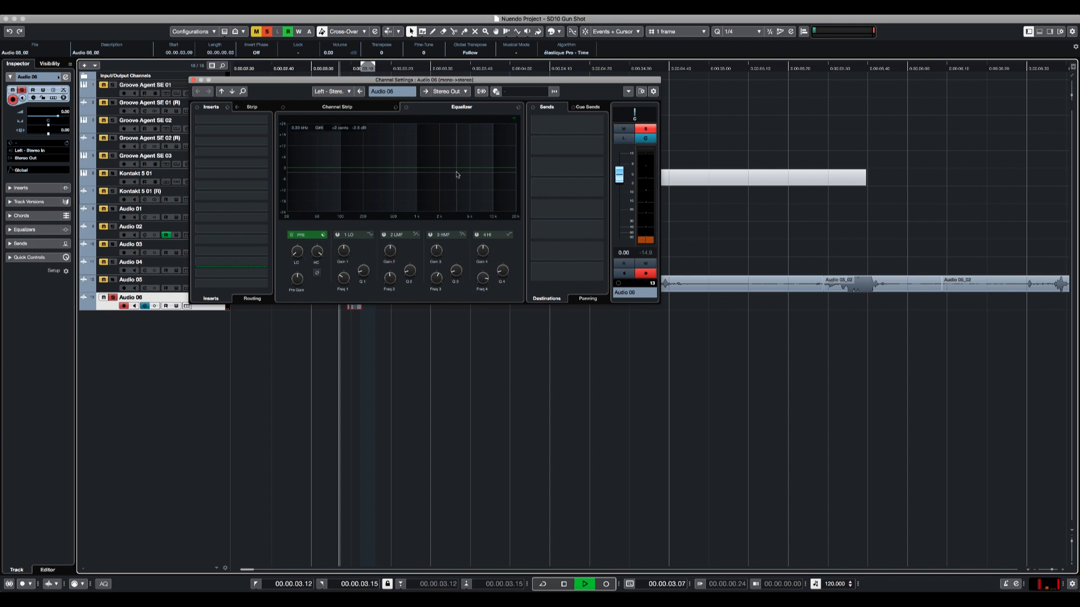
mouse_move(456, 169)
mouse_down()
mouse_move(458, 147)
mouse_move(466, 156)
mouse_up()
key(e)
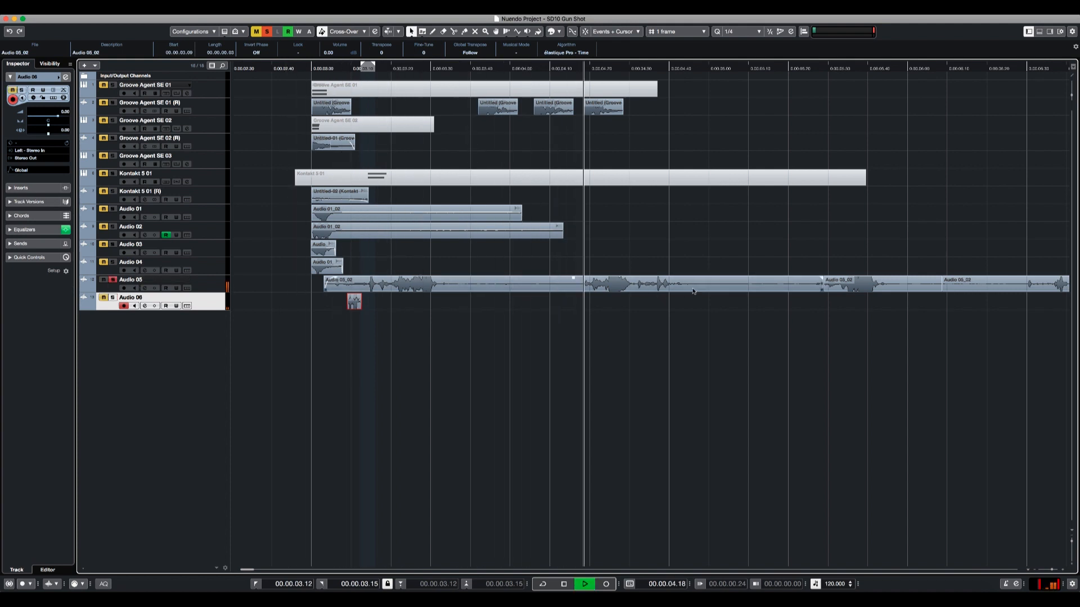
Step: Delete all pieces of the Audio 05 recording except the last one
drag(744, 306, 742, 270)
key(Delete)
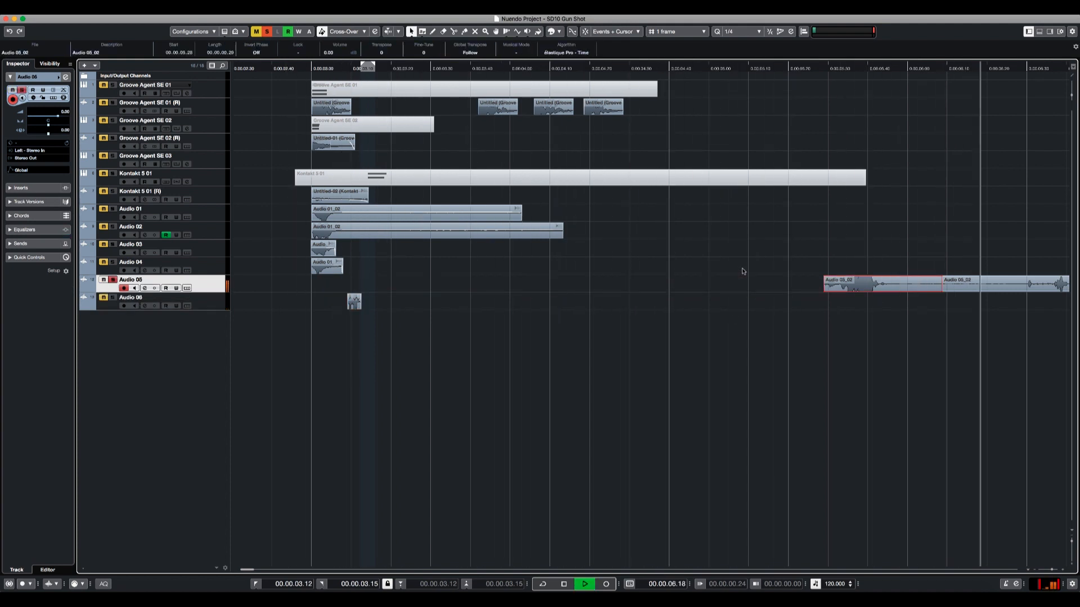
key(g)
key(g)
key(space)
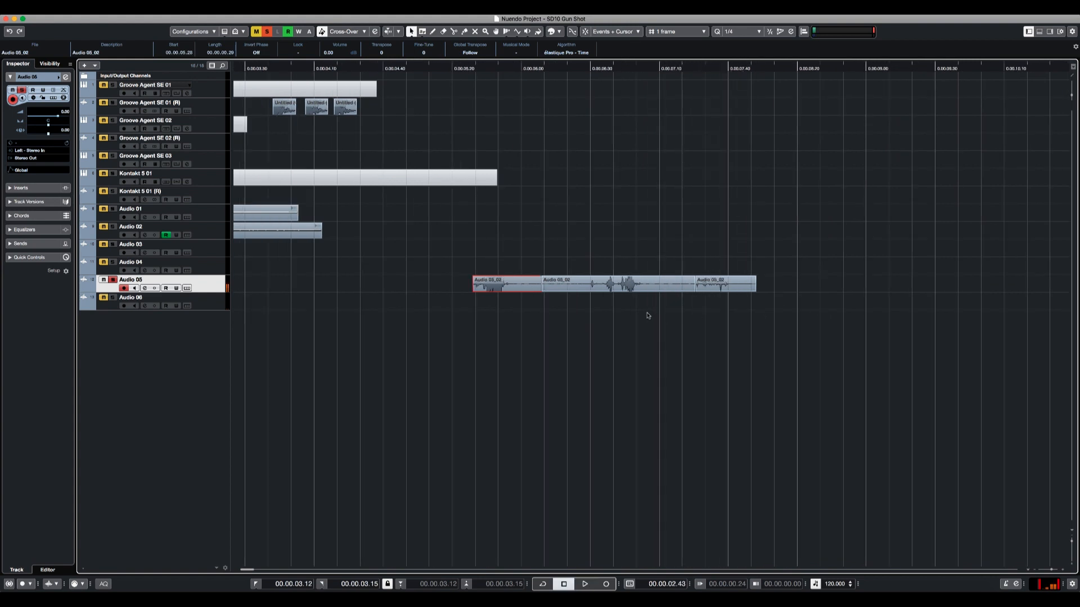
drag(645, 329, 453, 271)
key(Delete)
Step: Move the last Audio 05 piece to a new track below Audio 06, beginning just before 0.00.03.00
drag(734, 282, 394, 267)
scroll(333, 321, left, 6)
key(h)
drag(818, 274, 523, 319)
key(h)
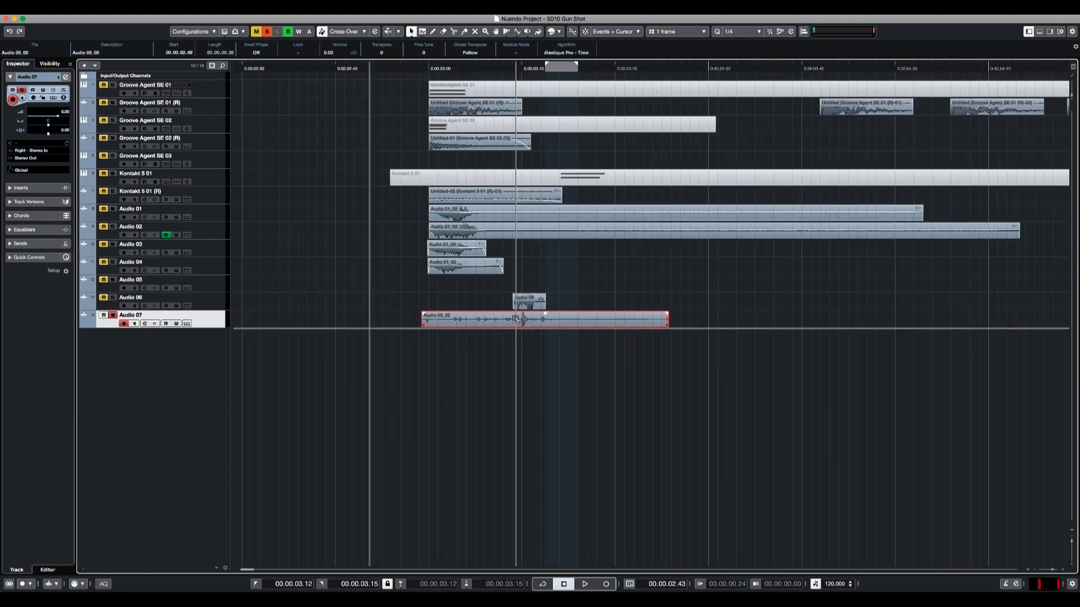
alt+click(547, 321)
key(Delete)
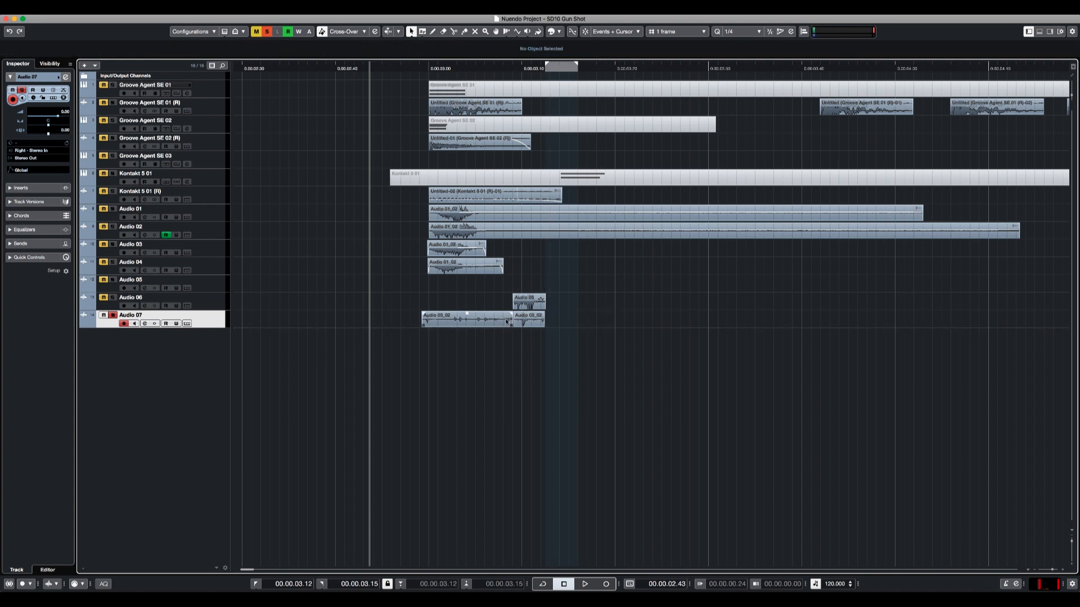
key(ctrl+z)
key(ctrl+z)
Step: Crop the Audio 07 clip to the time range of the Audio 06 clip, from 0.00.03.09 to 0.00.03.12
click(518, 323)
key(2)
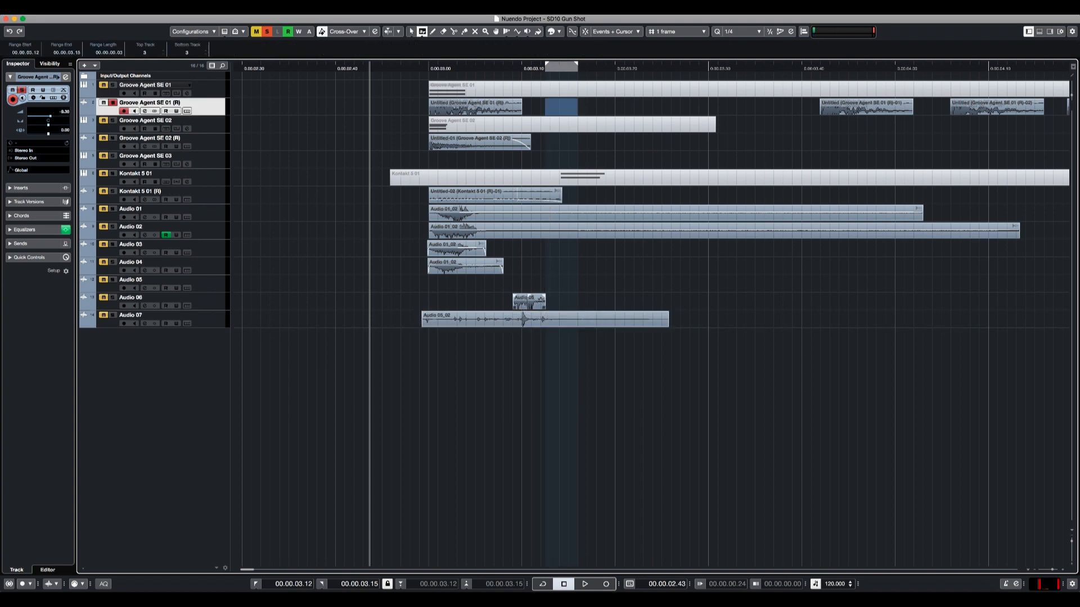
double_click(528, 303)
key(Down)
key(alt+c)
right_click(548, 367)
click(544, 375)
scroll(528, 347, up, 3)
scroll(527, 347, up, 1)
drag(472, 352, 600, 322)
Step: Audition the Audio 07 clip and boost its track by 12.1 dB at about 10 kHz in the channel equalizer
key(space)
key(space)
key(space)
key(space)
key(e)
key(space)
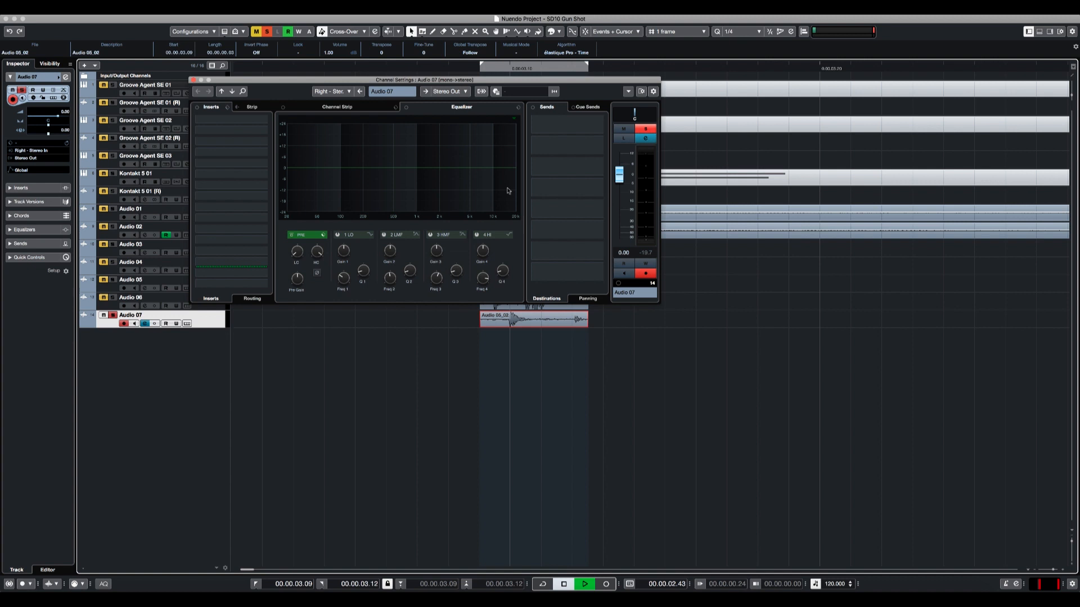
key(space)
key(space)
drag(451, 170, 493, 140)
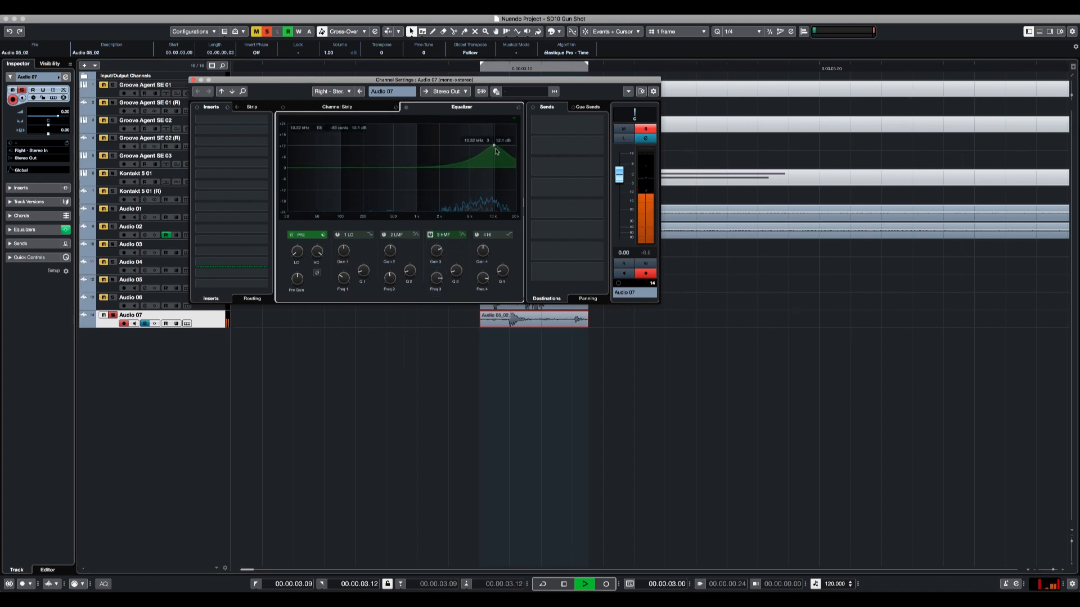
key(e)
Step: Shift the Audio 06 clip earlier so its peak lines up with the Audio 07 hit, and lower its clip volume
drag(482, 388, 579, 301)
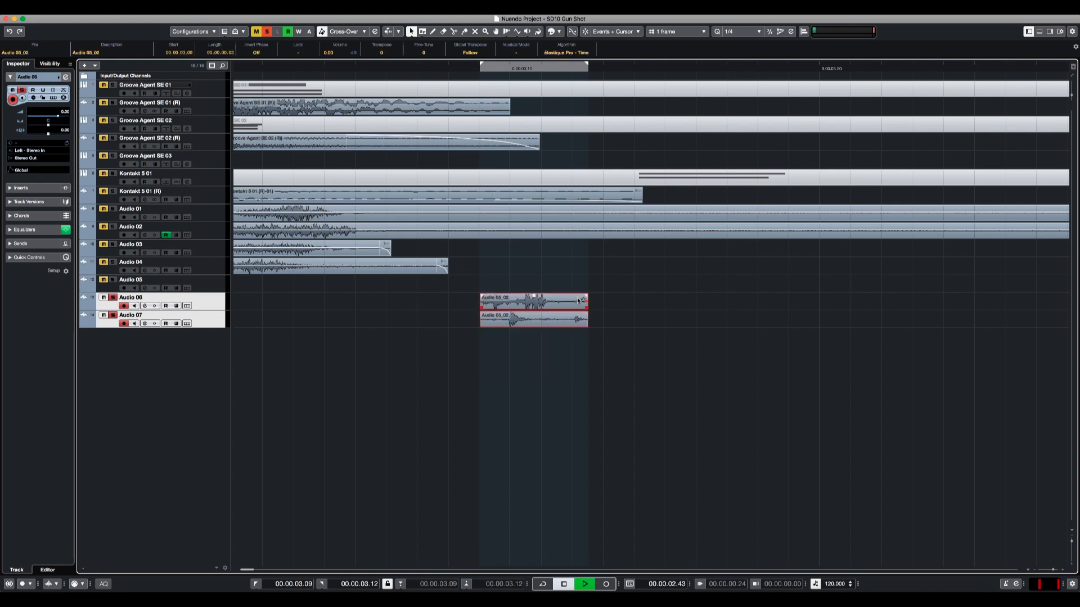
click(544, 305)
key(space)
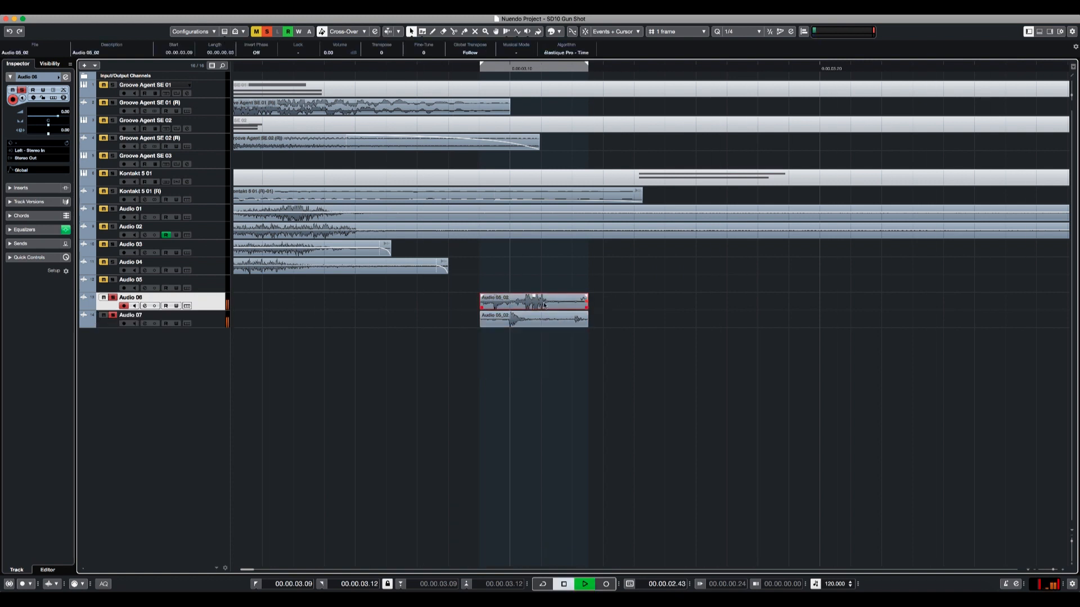
drag(540, 307, 524, 305)
key(space)
key(space)
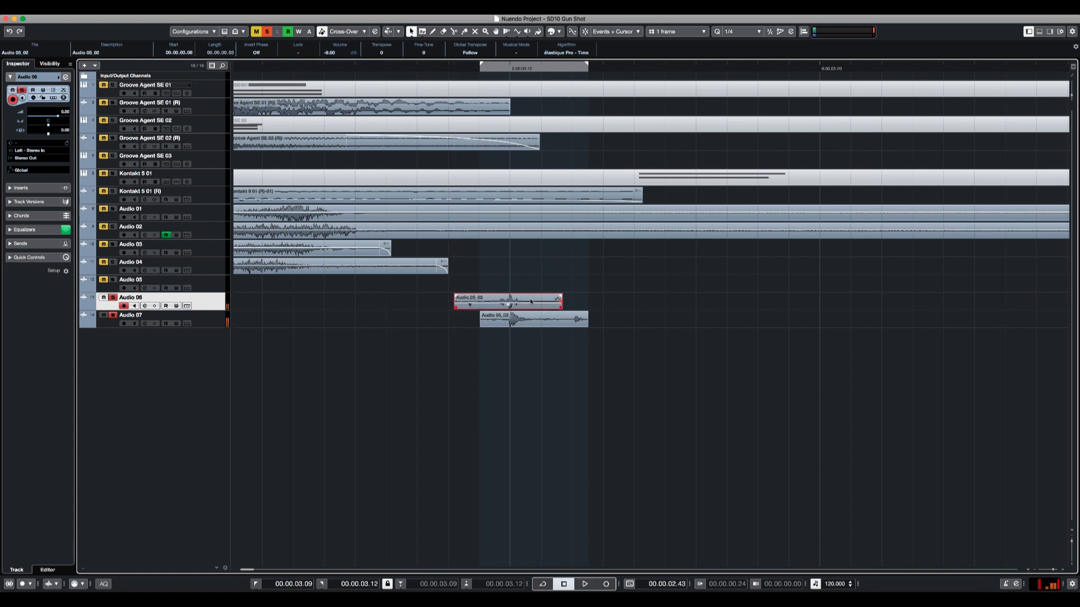
key(space)
Step: Trim the end of the Audio 07 clip and the start of the Audio 06 clip so both cover the same range
alt+click(565, 321)
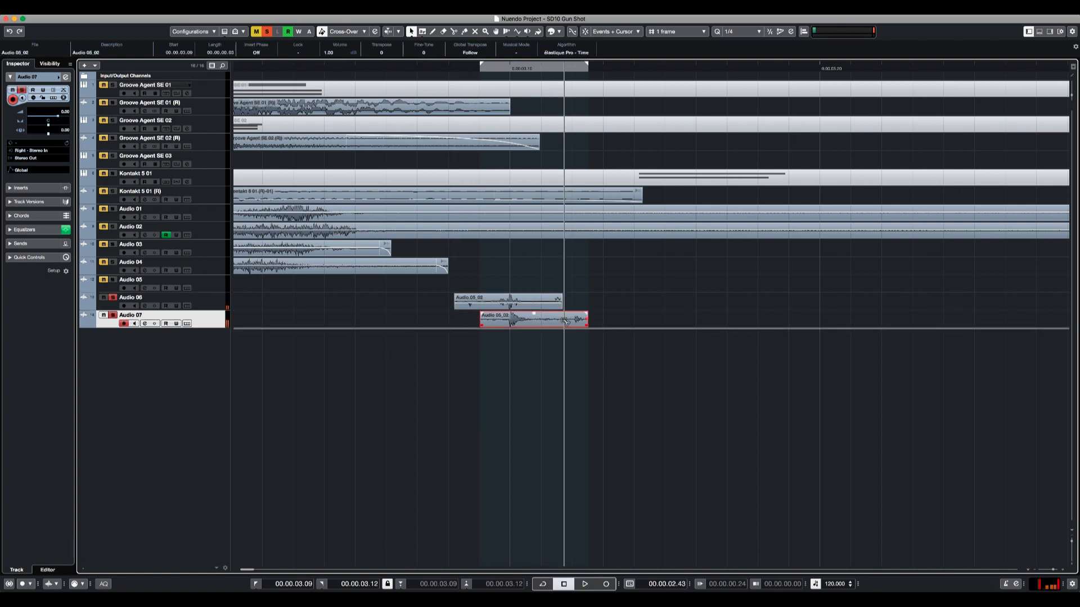
alt+click(478, 305)
click(467, 305)
key(Delete)
key(space)
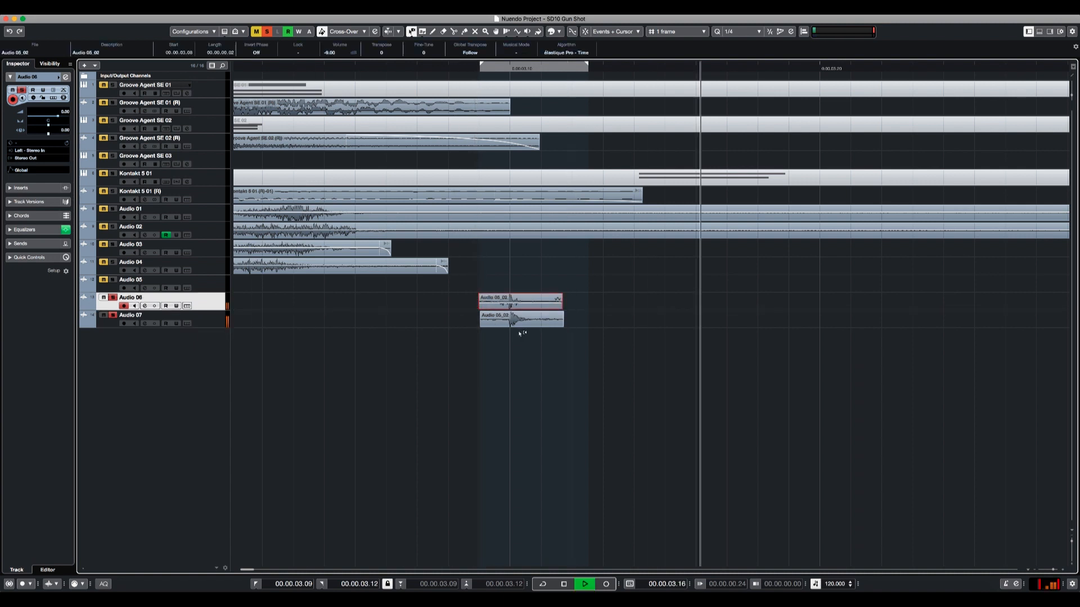
Step: Audition the Audio 06 and Audio 07 clips together and move both to the gunshot's start, just before 0.00.03.00
drag(476, 369, 518, 301)
key(space)
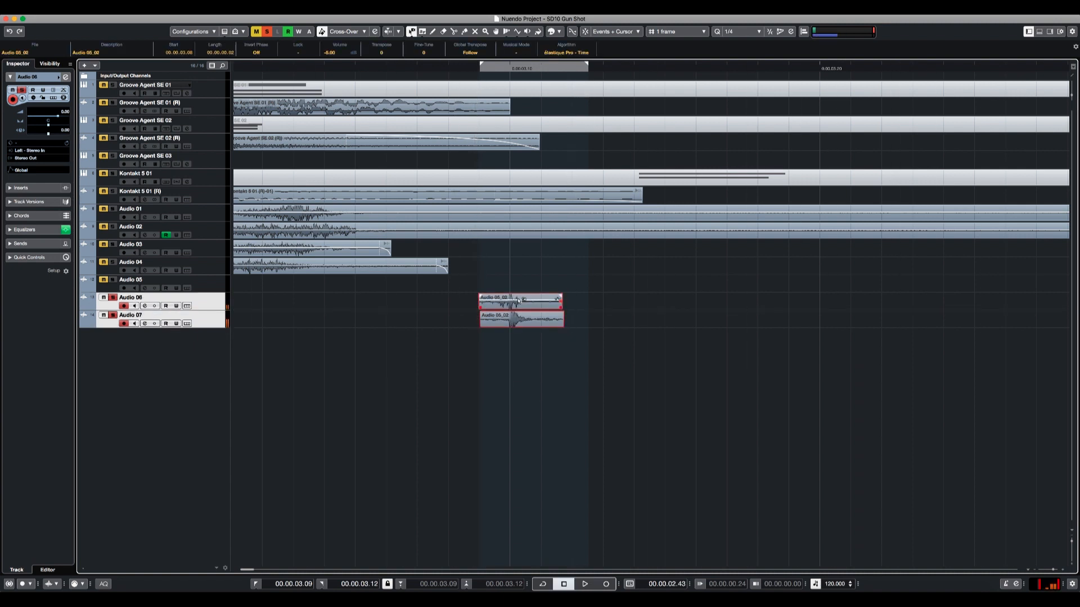
key(space)
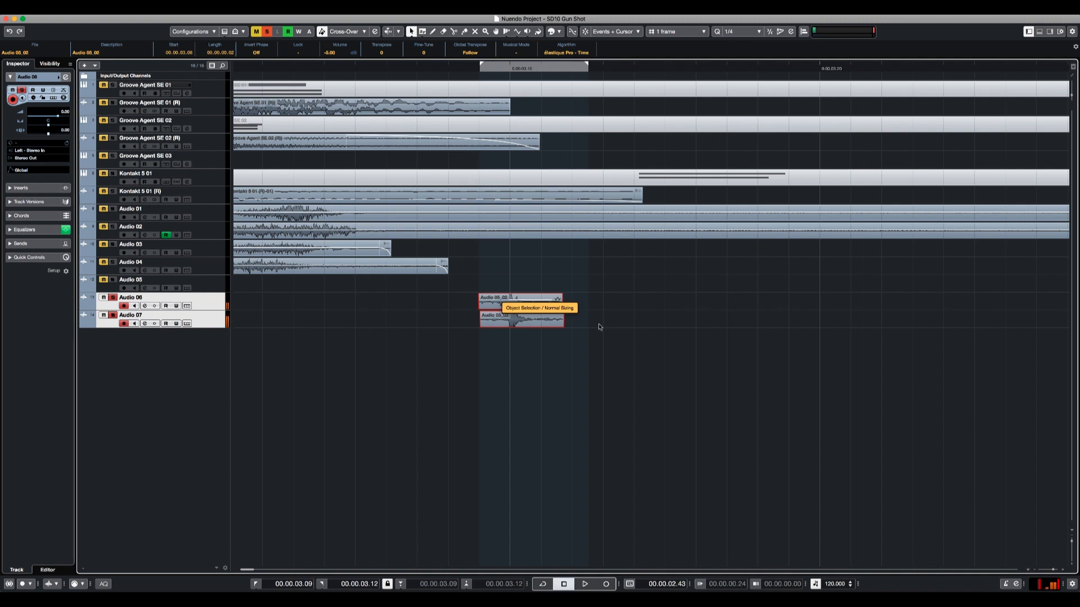
key(g)
key(g)
key(g)
key(g)
key(g)
key(g)
key(h)
key(h)
key(h)
drag(983, 368, 792, 300)
scroll(850, 349, up, 2)
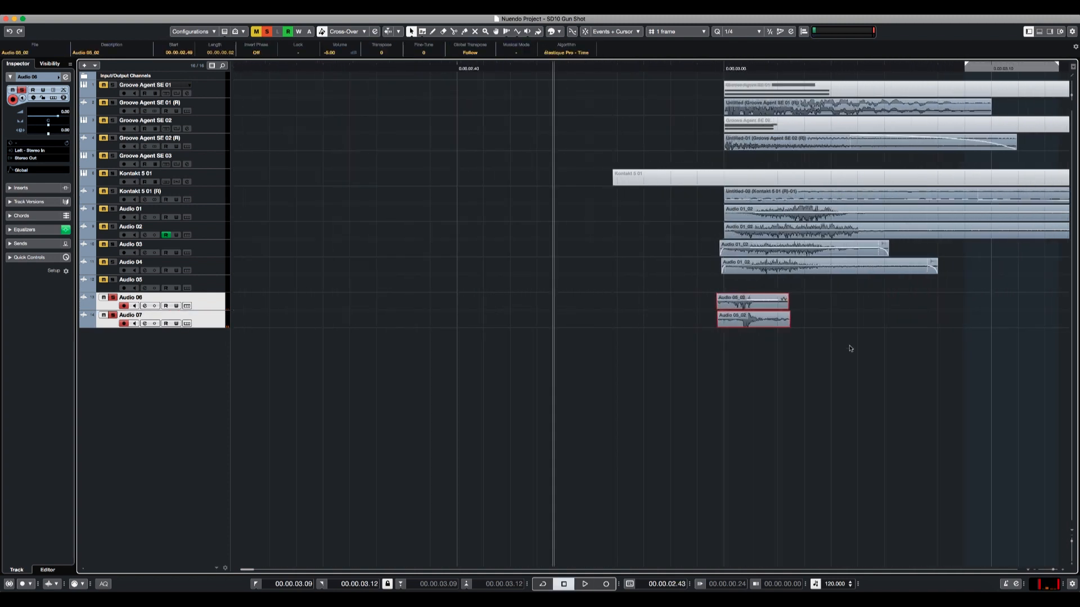
Step: Delete the empty Audio 05 track and shift the Audio 06 and Audio 07 clips about one frame later
click(218, 287)
key(Delete)
key(space)
key(space)
key(space)
key(space)
drag(766, 287, 789, 287)
key(space)
Step: Play the complete gunshot with all layers audible to judge how the mechanical hits sit in the mix
key(g)
key(g)
key(g)
key(g)
key(g)
key(g)
key(g)
key(g)
key(g)
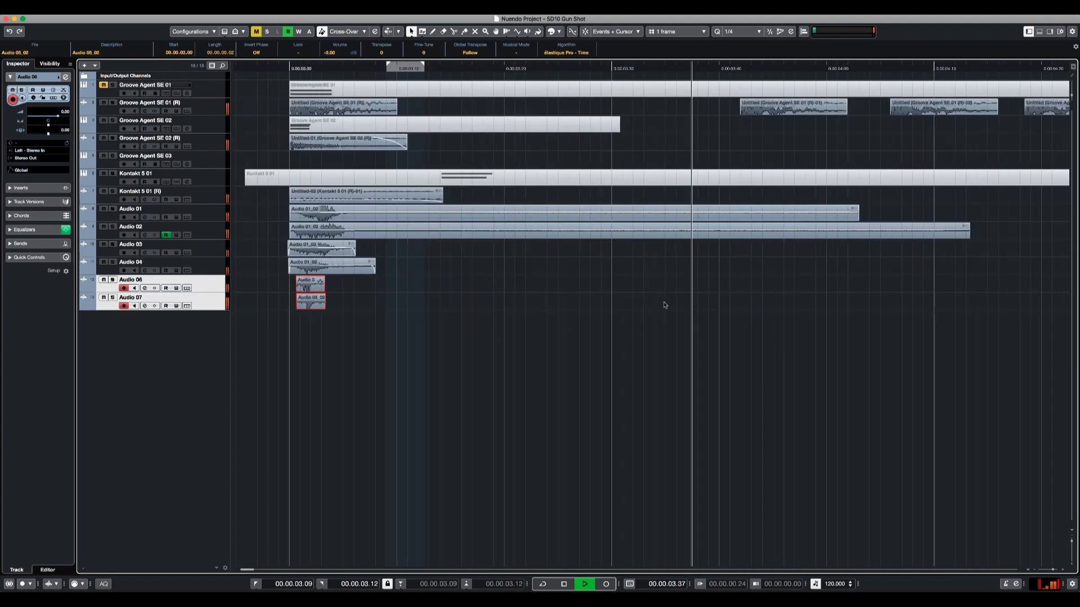
key(g)
key(g)
key(g)
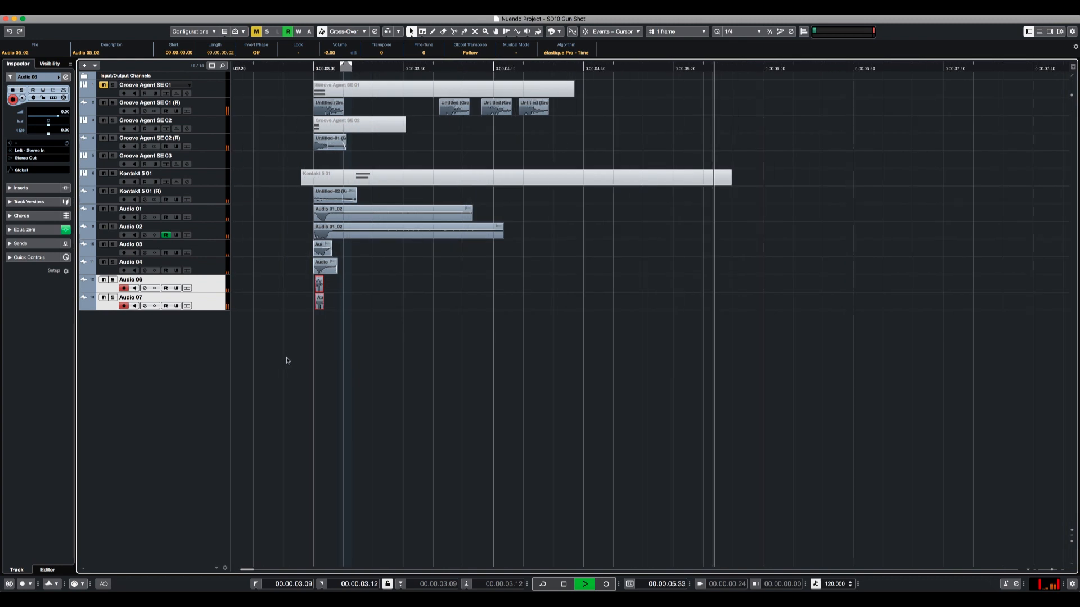
click(293, 348)
click(285, 347)
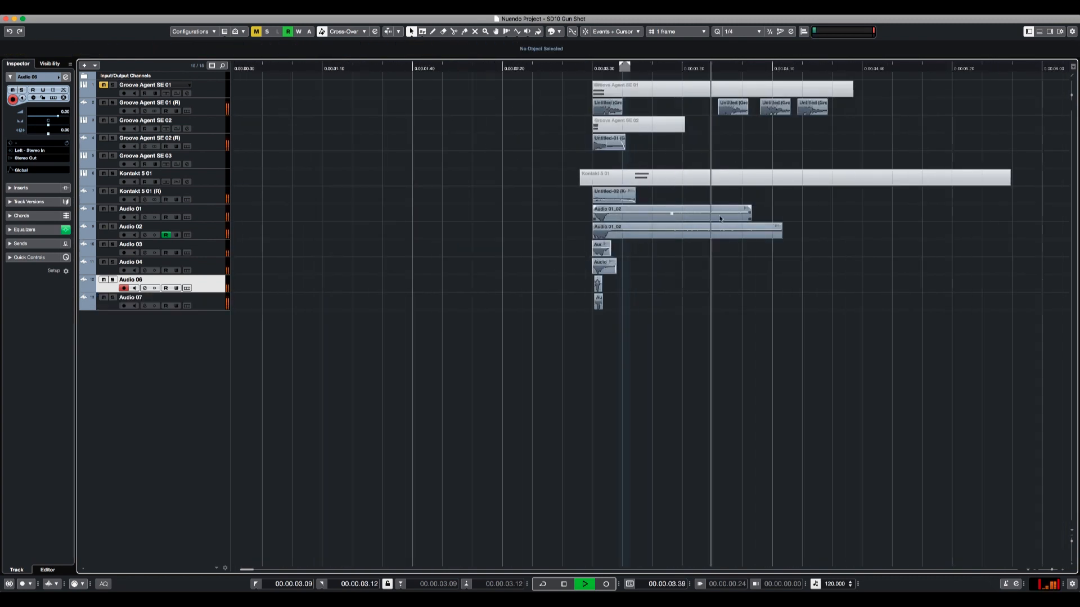
click(615, 195)
key(g)
key(space)
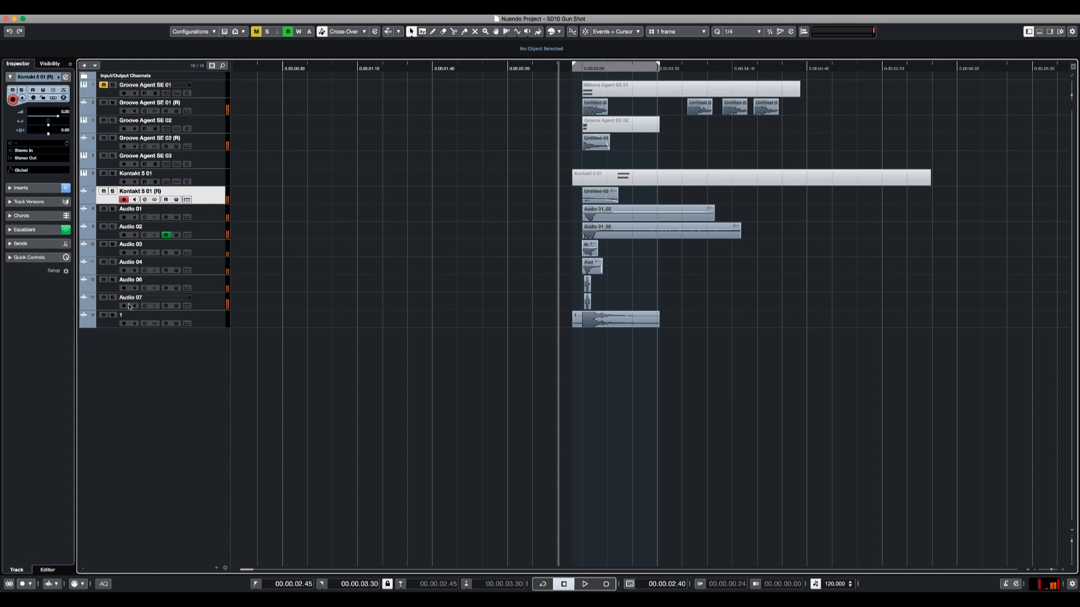
Step: Solo the rendered track 1, mute the source layers and audition the rendered gunshot by itself
key(space)
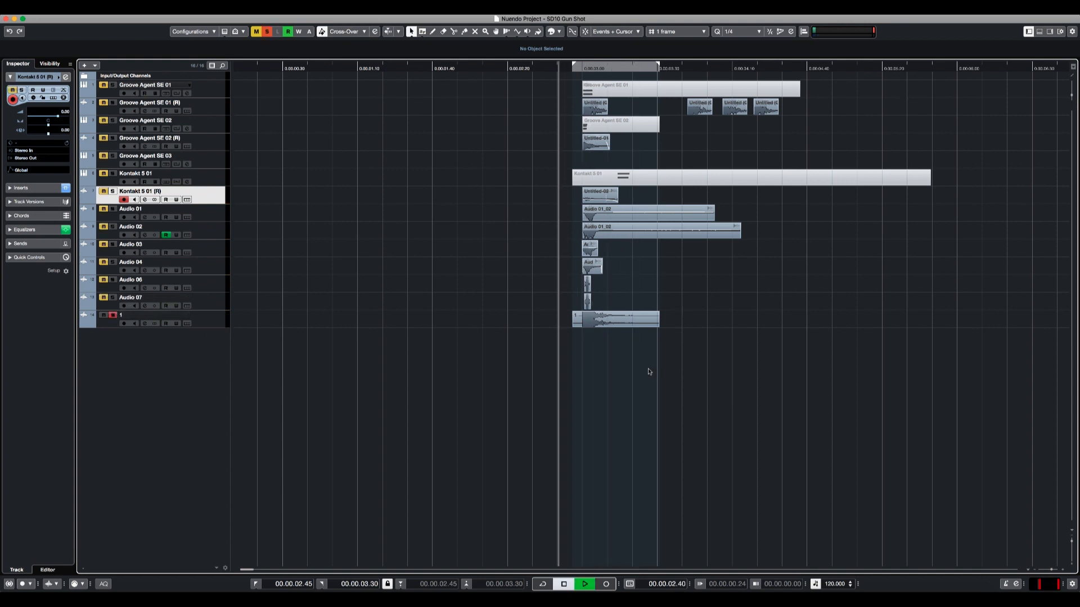
key(space)
scroll(646, 358, up, 4)
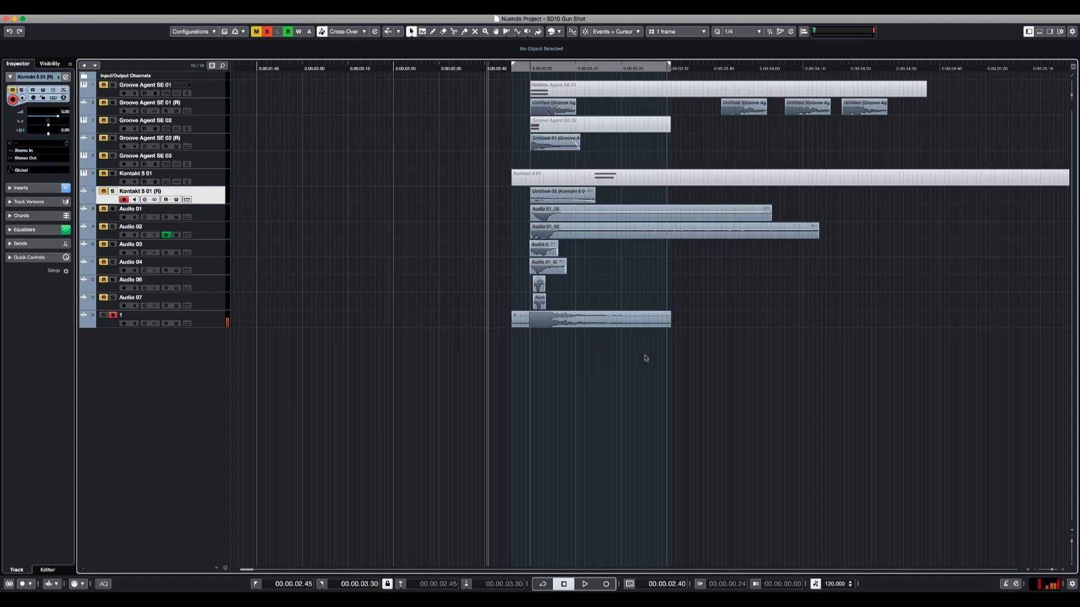
Step: Insert the VC 76 compressor as the first effect on the rendered track 1
click(206, 321)
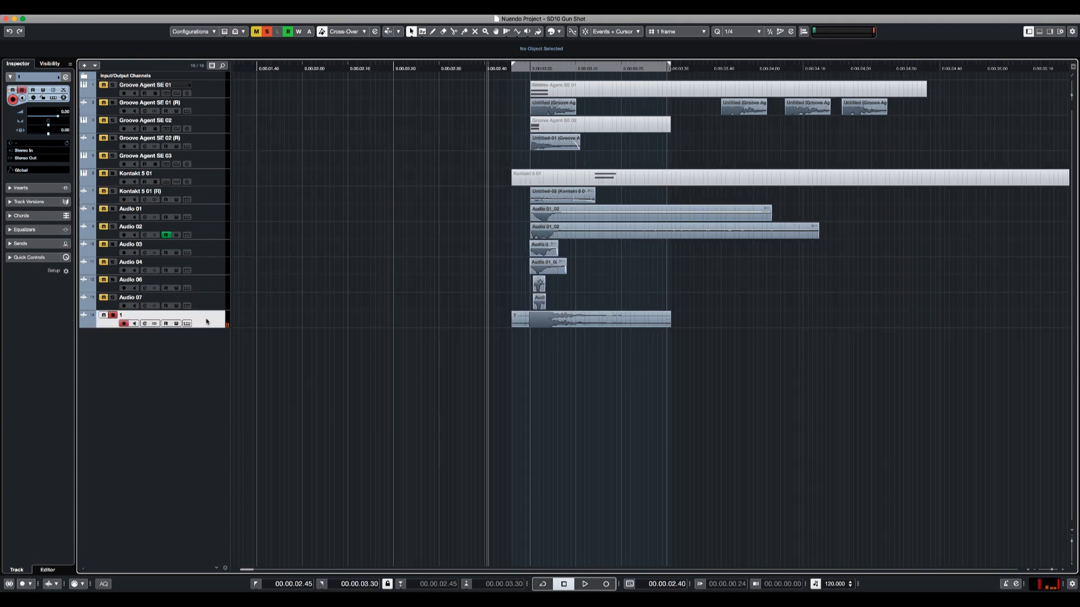
key(e)
click(248, 118)
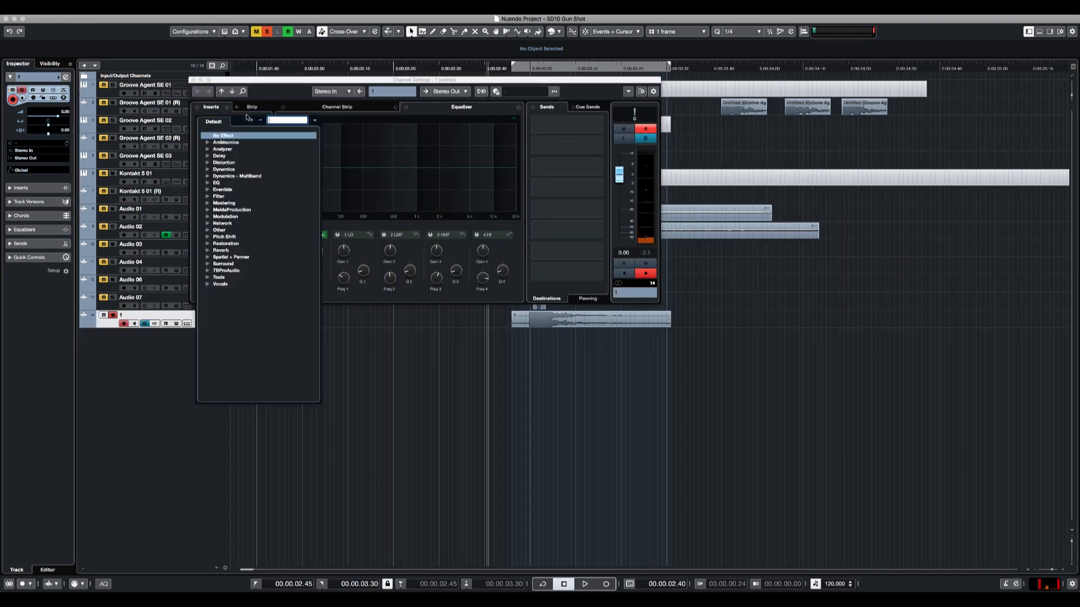
text(76)
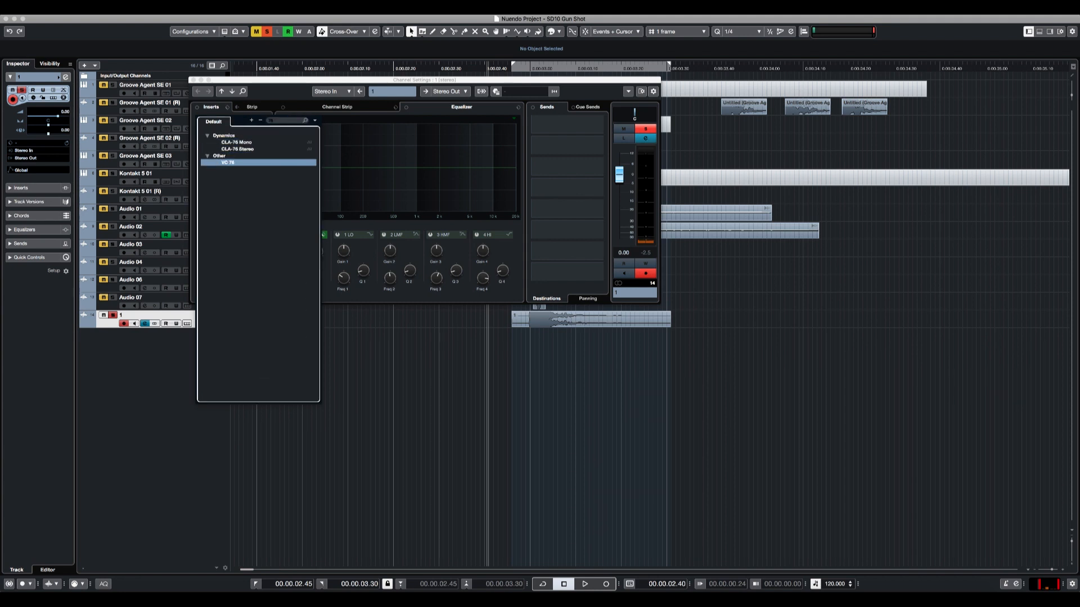
key(Return)
Step: Audition the compressed gunshot and lower track 1's volume to -4.78 dB
key(space)
key(space)
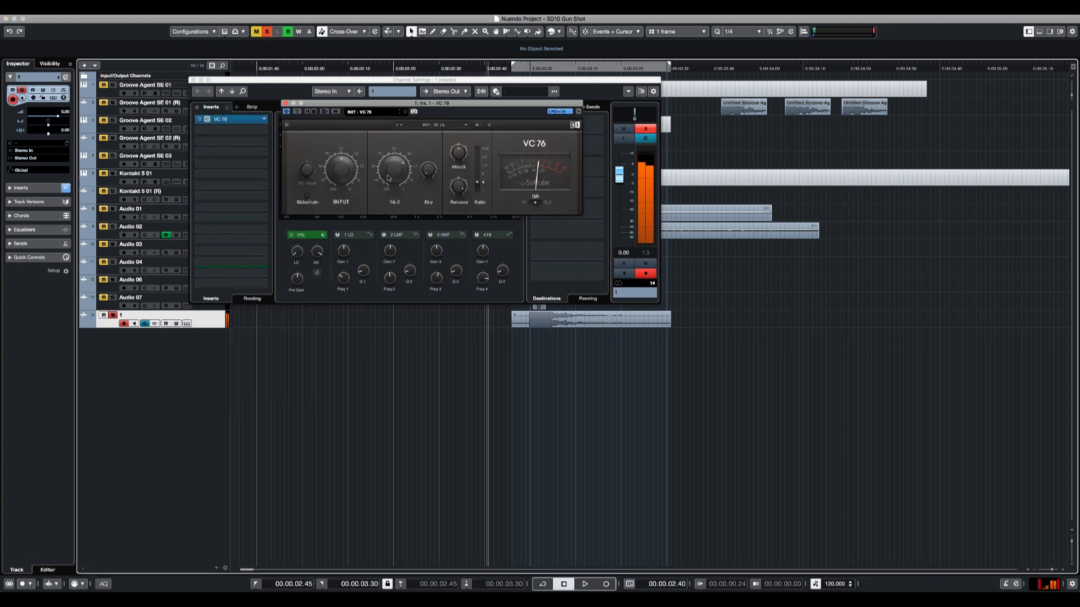
key(space)
click(619, 177)
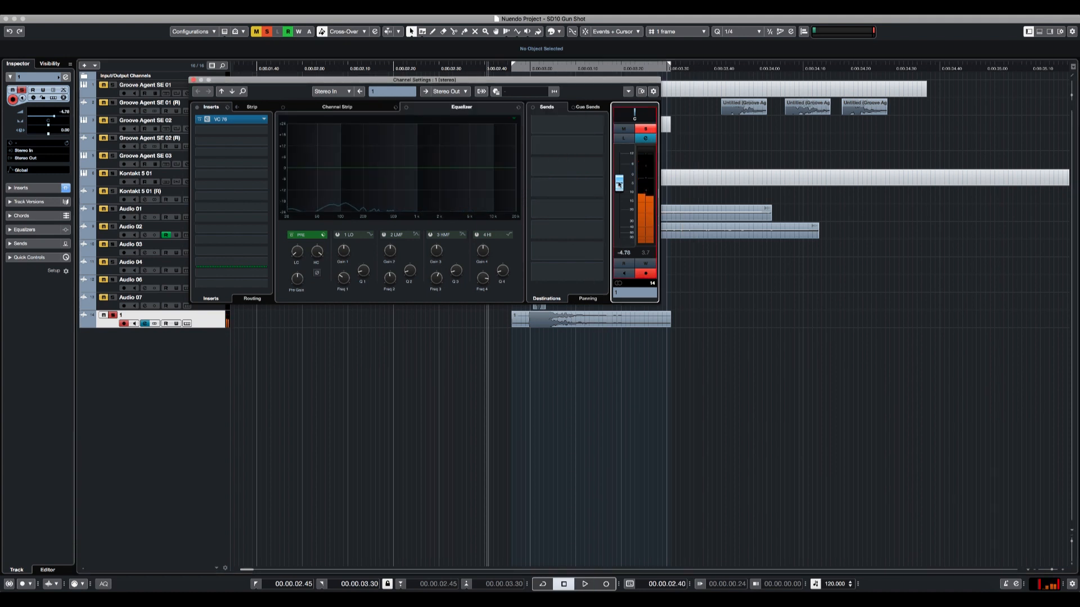
key(space)
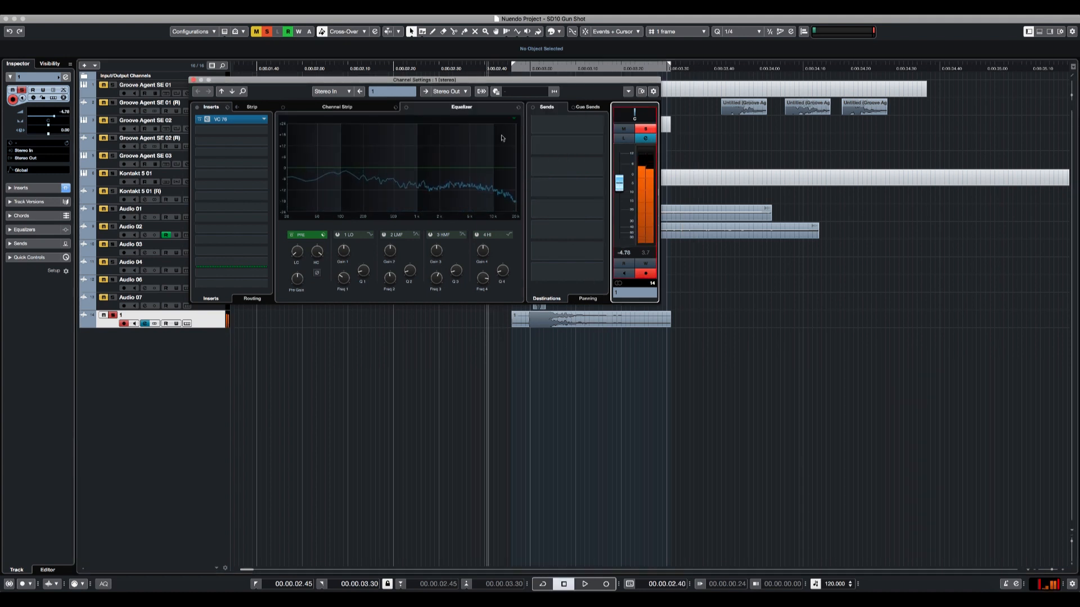
click(260, 130)
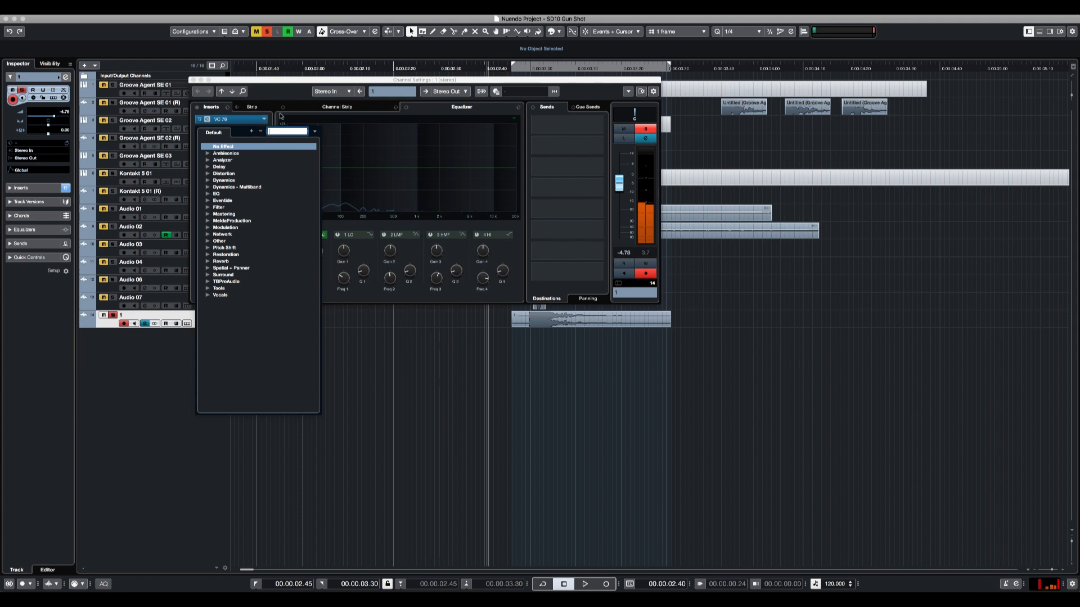
click(290, 95)
Step: Boost track 1's equalizer high-mids at about 2.24 kHz and low-mids at about 257 Hz during playback, and close the channel and compressor windows
key(space)
mouse_move(447, 167)
mouse_down()
mouse_move(437, 150)
mouse_move(442, 157)
mouse_up()
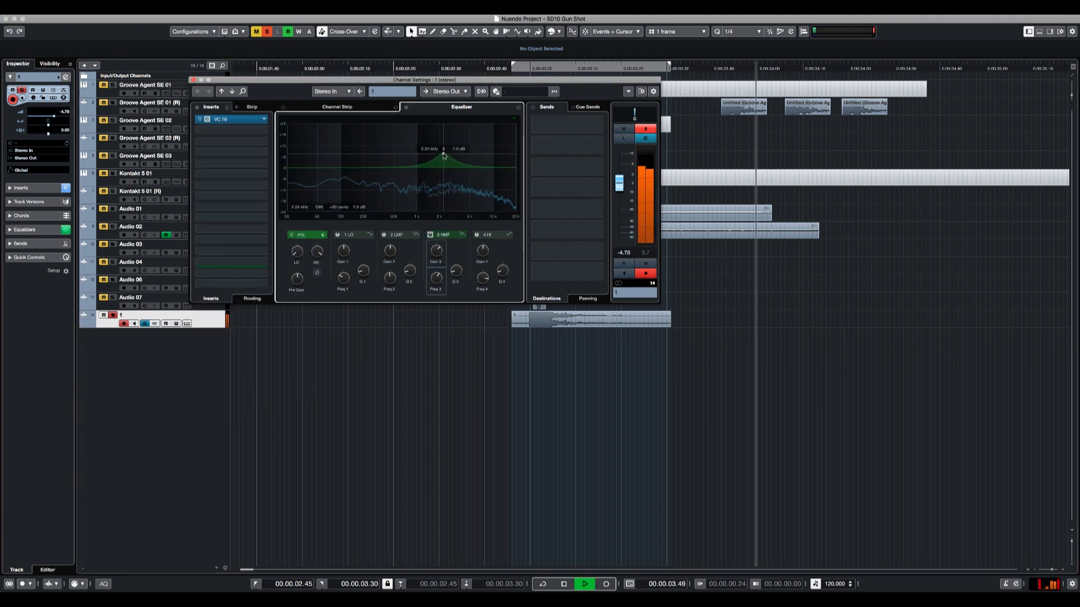
key(space)
key(space)
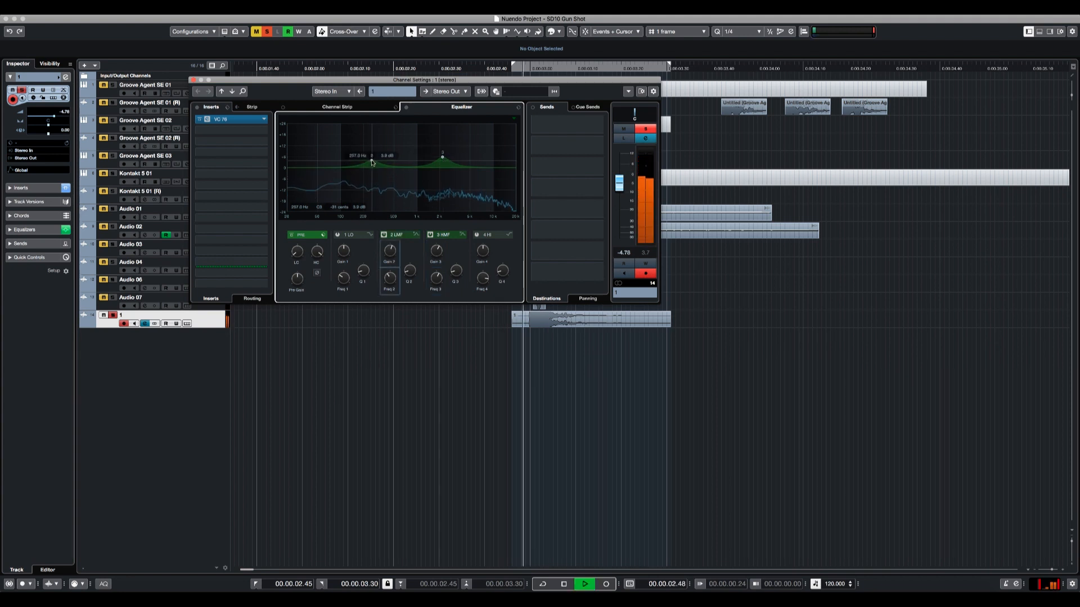
click(473, 162)
drag(473, 162, 355, 115)
key(space)
click(193, 81)
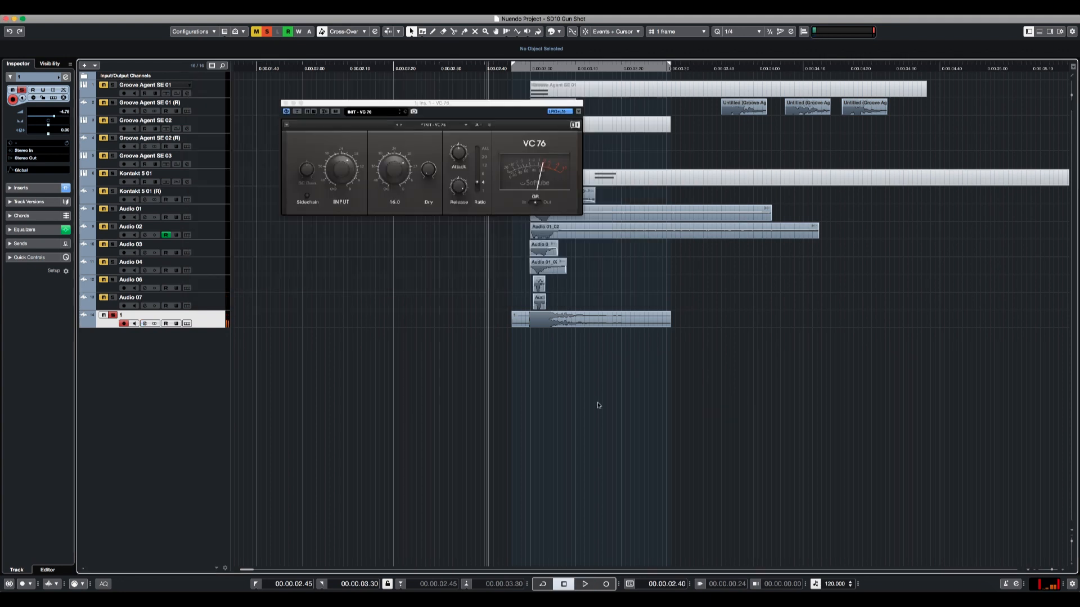
click(286, 104)
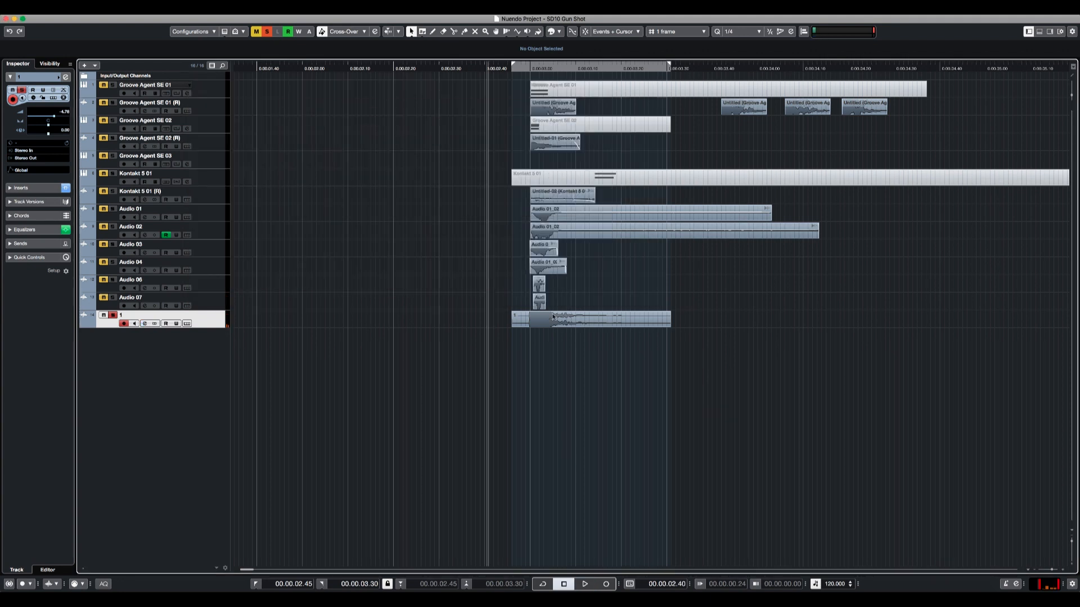
Step: Trim the rendered clip on track 1 so it starts at the gunshot's onset and keeps only the short initial hit
drag(527, 325, 530, 326)
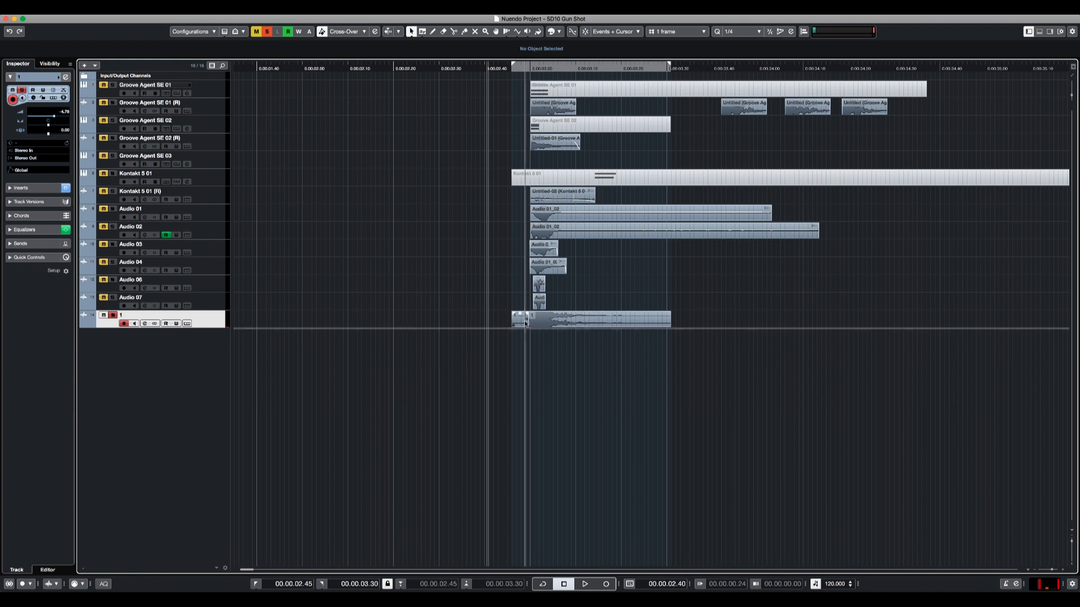
drag(670, 325, 579, 318)
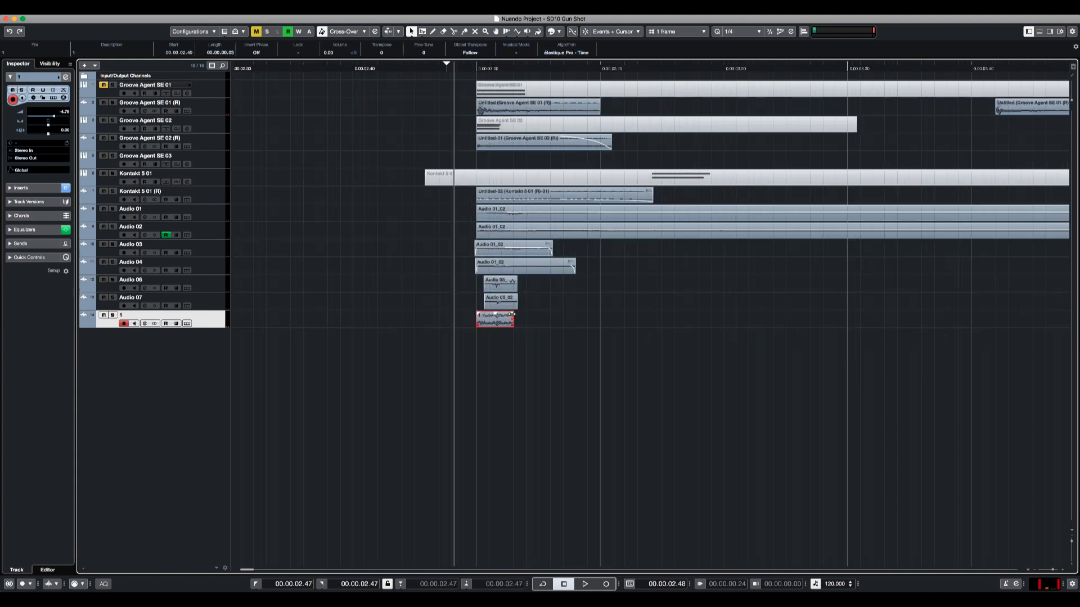